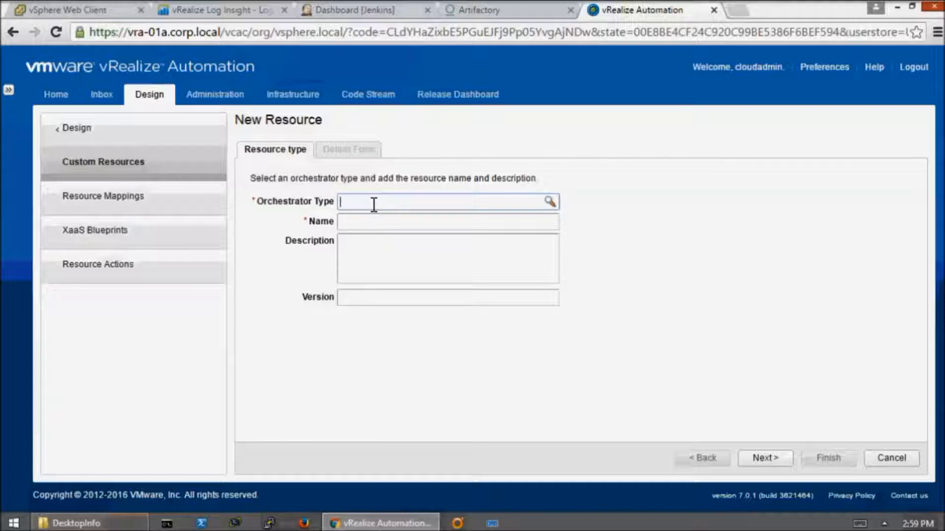
# - Define the custom resource with orchestrator type AD:User, name AD User and version 1.0.0, and continue to its details form
pyautogui.write('AD')
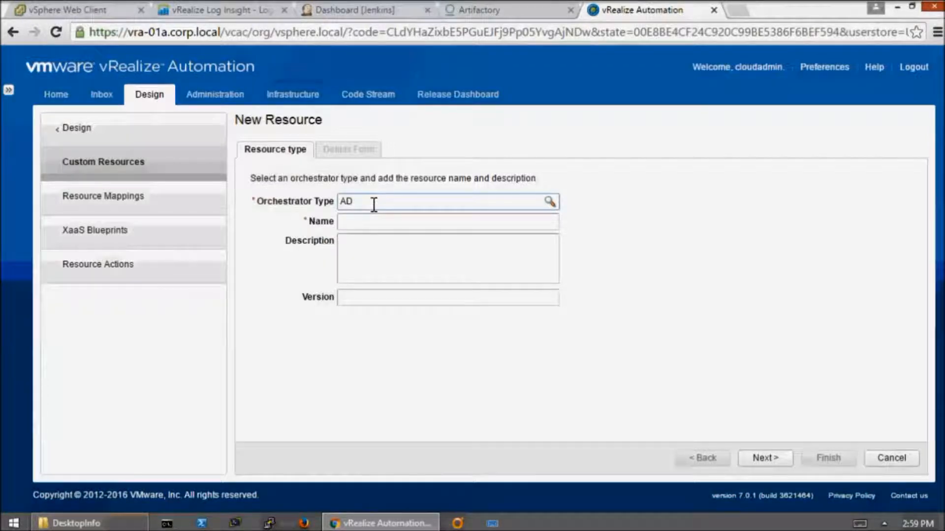
pyautogui.click(547, 202)
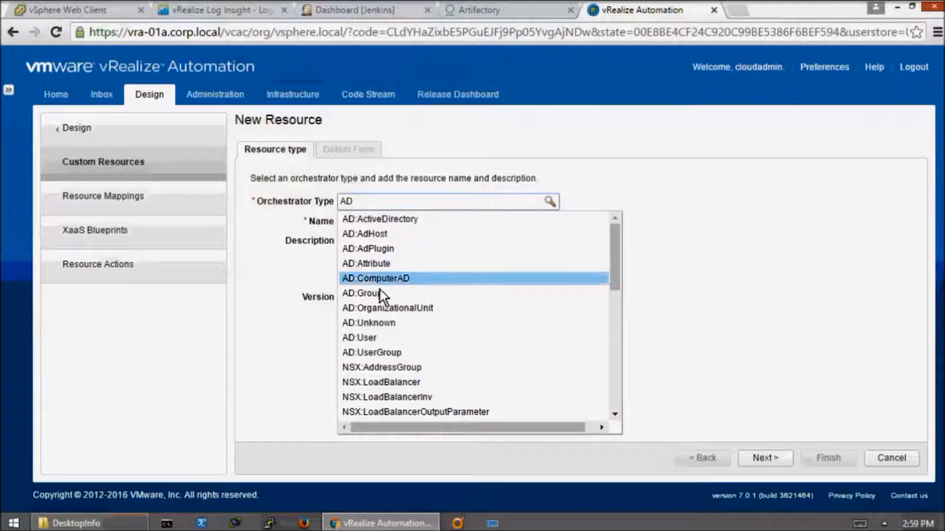
pyautogui.click(367, 337)
pyautogui.click(388, 229)
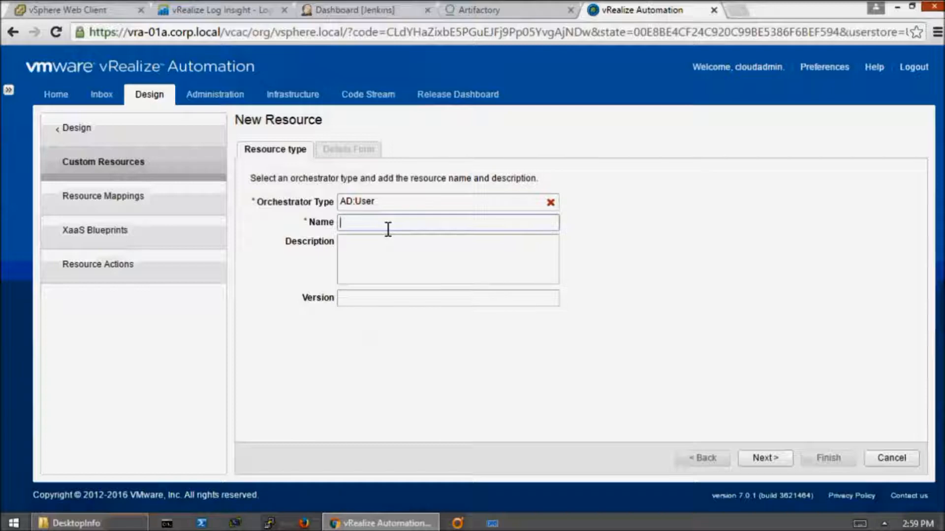
pyautogui.write('AD User')
pyautogui.click(391, 298)
pyautogui.write('1.0.0')
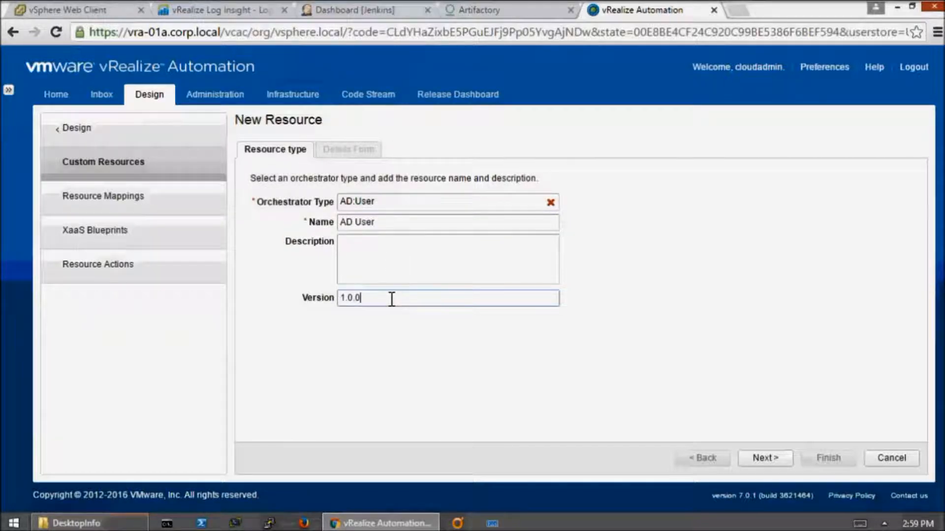
pyautogui.click(762, 457)
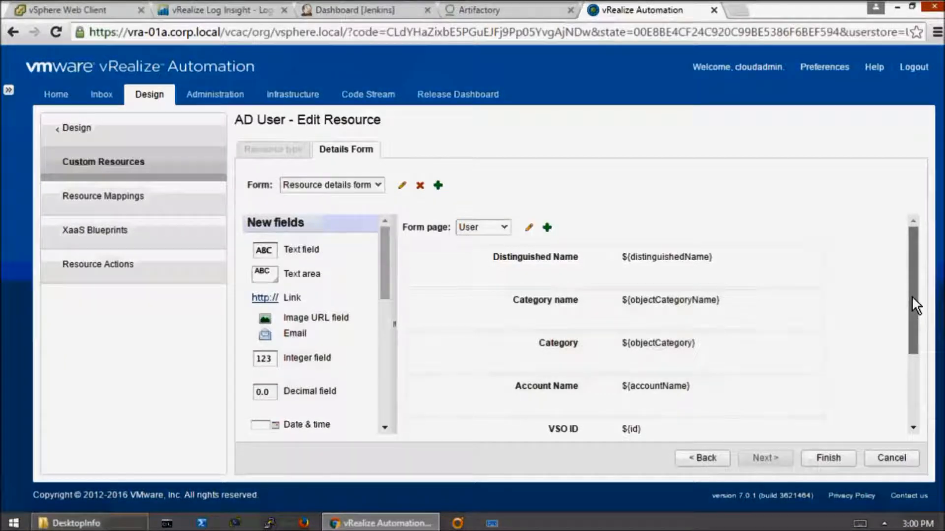
# - Review the generated fields of the AD User details form and finish creating the custom resource
pyautogui.moveTo(913, 336); pyautogui.dragTo(911, 385)
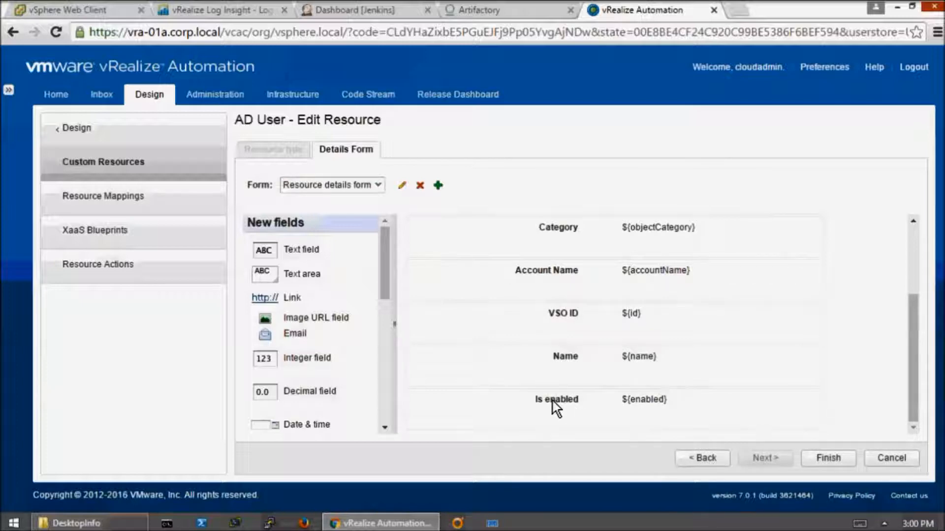
pyautogui.moveTo(553, 401)
pyautogui.click(834, 457)
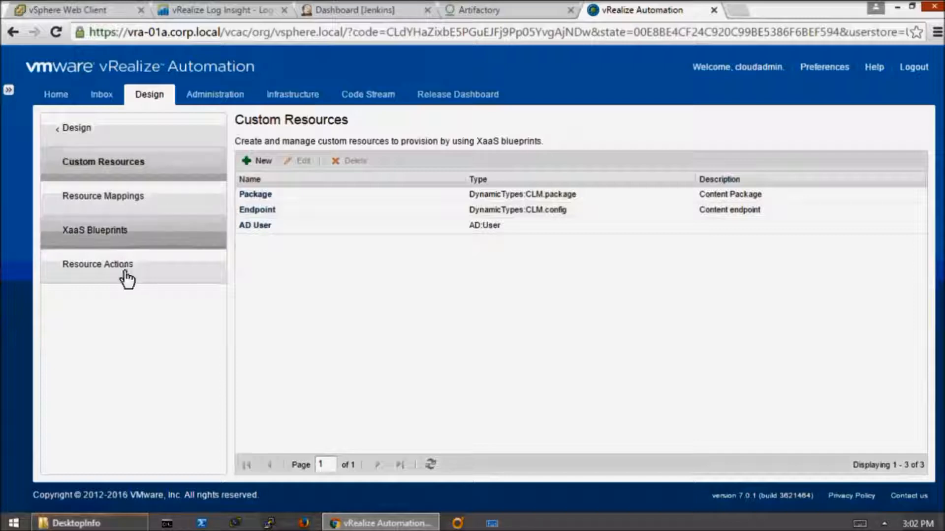
# - Start a new XaaS blueprint from the HOL-1721 workflow "Create a user with a password in an OU and set department", checking its output parameter type
pyautogui.click(127, 233)
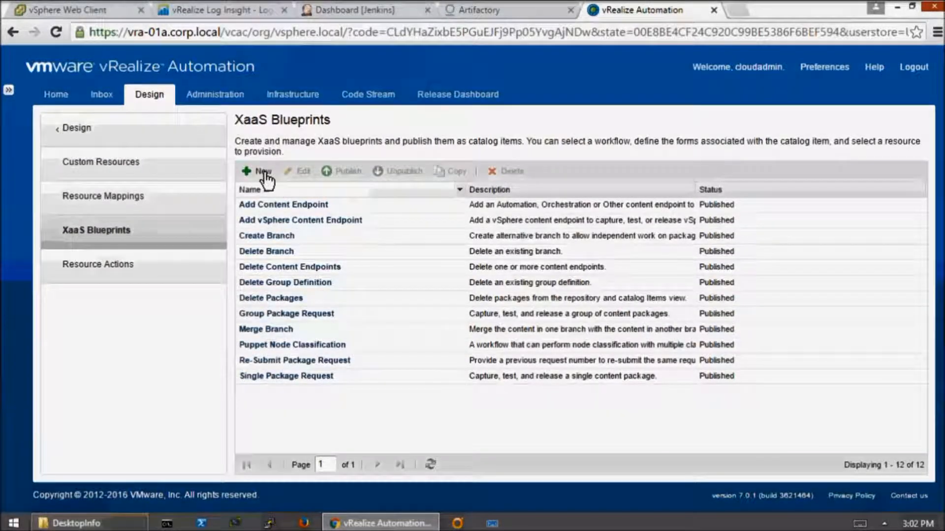
pyautogui.click(264, 176)
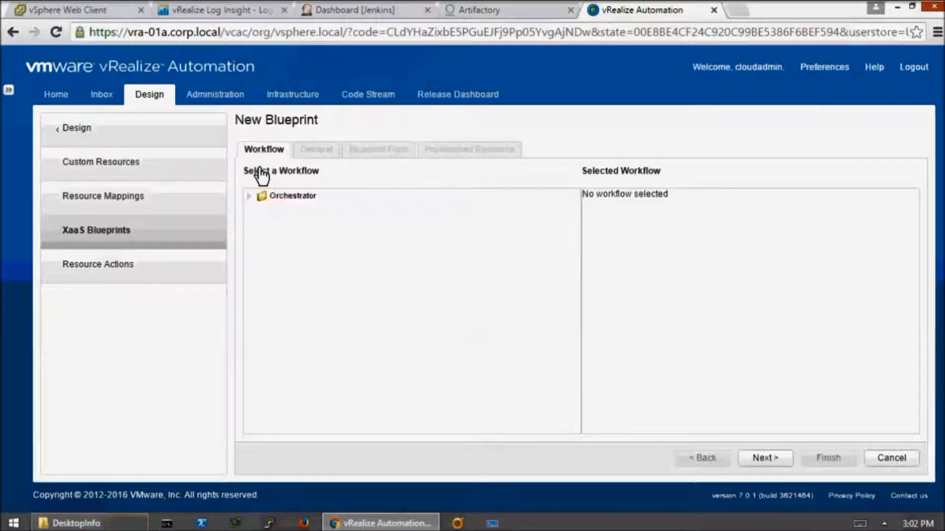
pyautogui.click(248, 198)
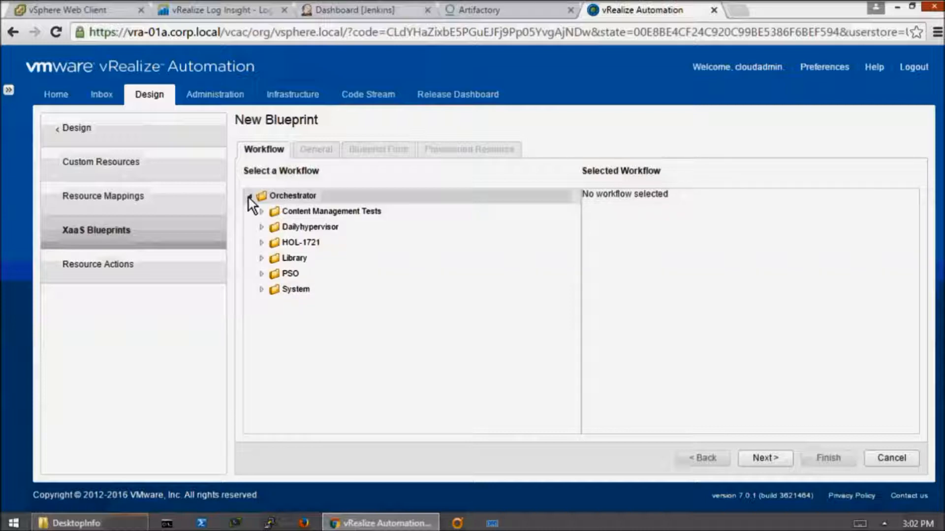
pyautogui.click(262, 242)
pyautogui.click(369, 276)
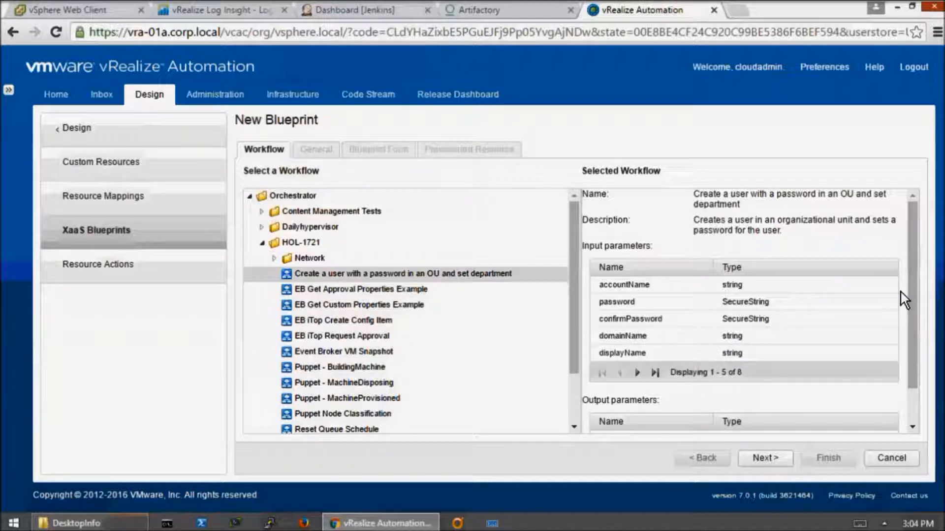
pyautogui.moveTo(911, 290); pyautogui.dragTo(910, 340)
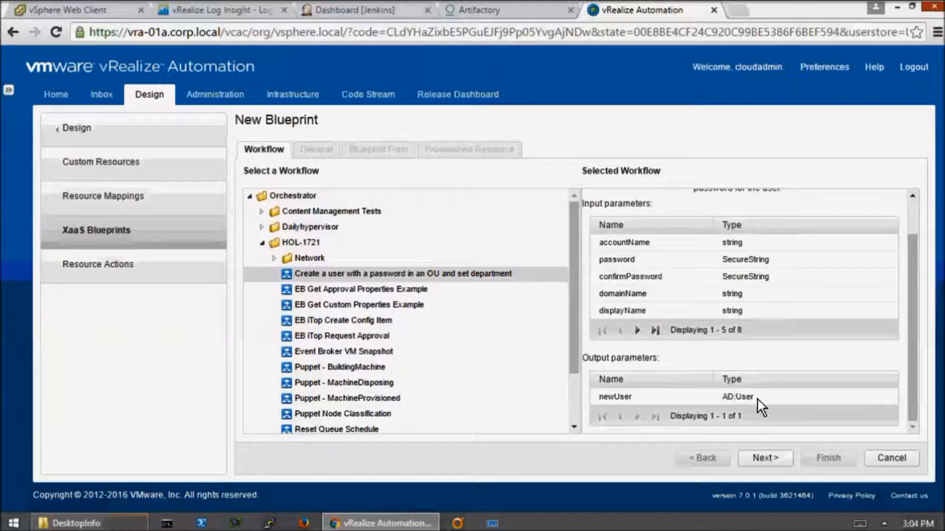
pyautogui.moveTo(722, 397); pyautogui.dragTo(749, 397)
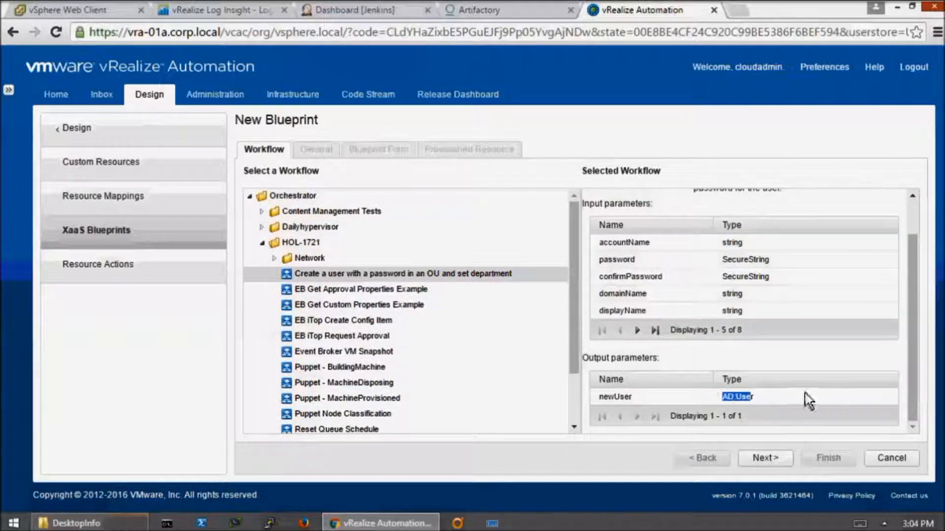
pyautogui.click(760, 457)
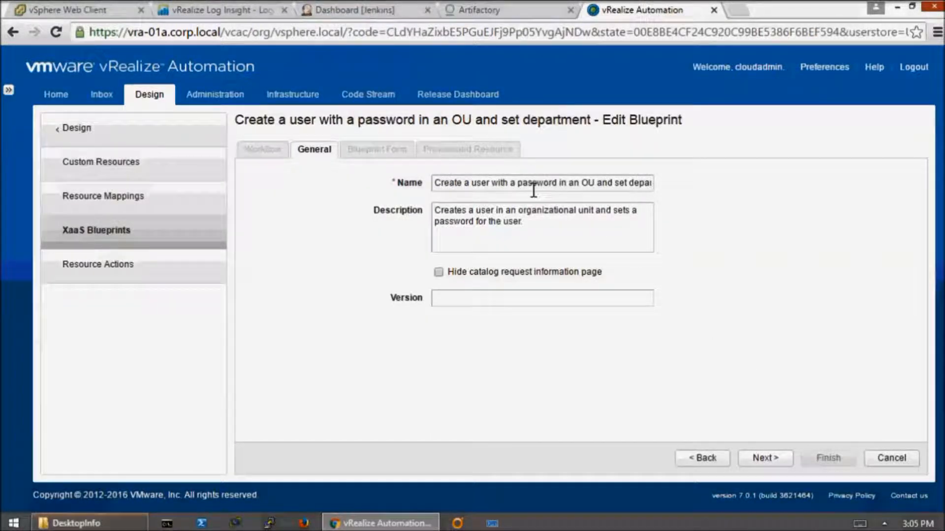
# - Rename the blueprint as "Create AD user"
pyautogui.moveTo(491, 183); pyautogui.dragTo(717, 204)
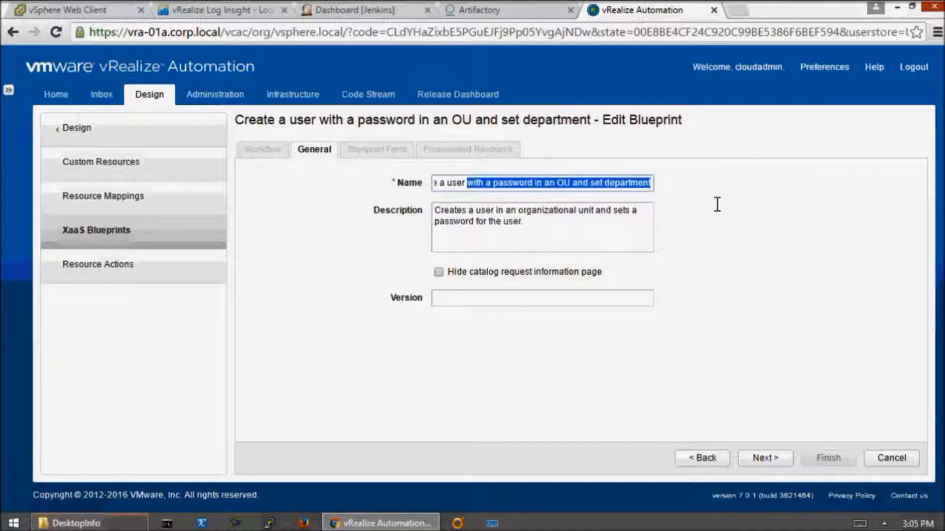
pyautogui.press('BackSpace')
pyautogui.click(472, 184)
pyautogui.press('BackSpace')
pyautogui.write('AD user')
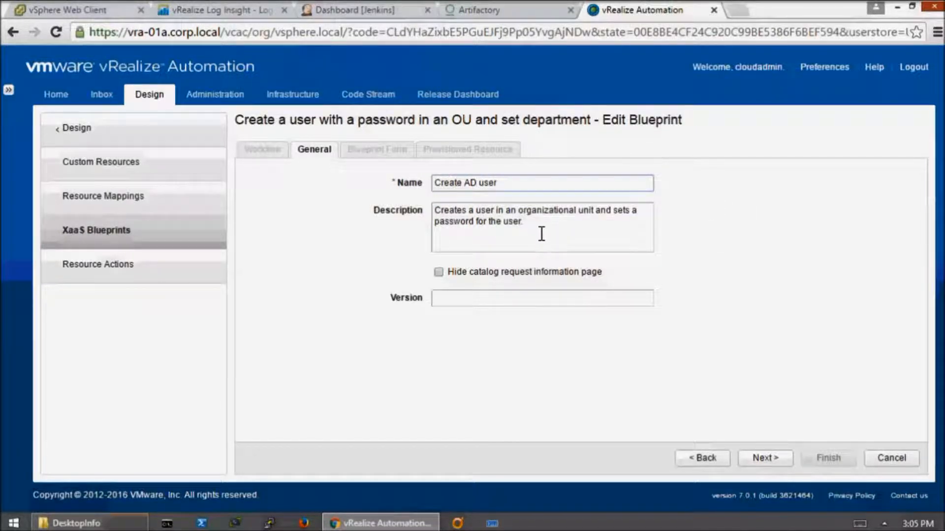
# - Edit the blueprint description to read "Creates AD user in an organizational uni", removing the part about setting a password
pyautogui.moveTo(475, 211); pyautogui.dragTo(466, 211)
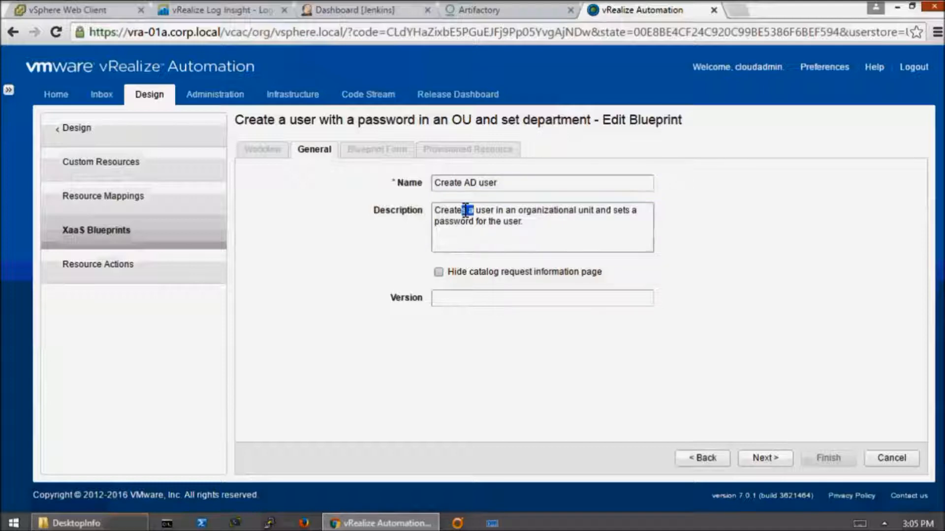
pyautogui.write('s AD')
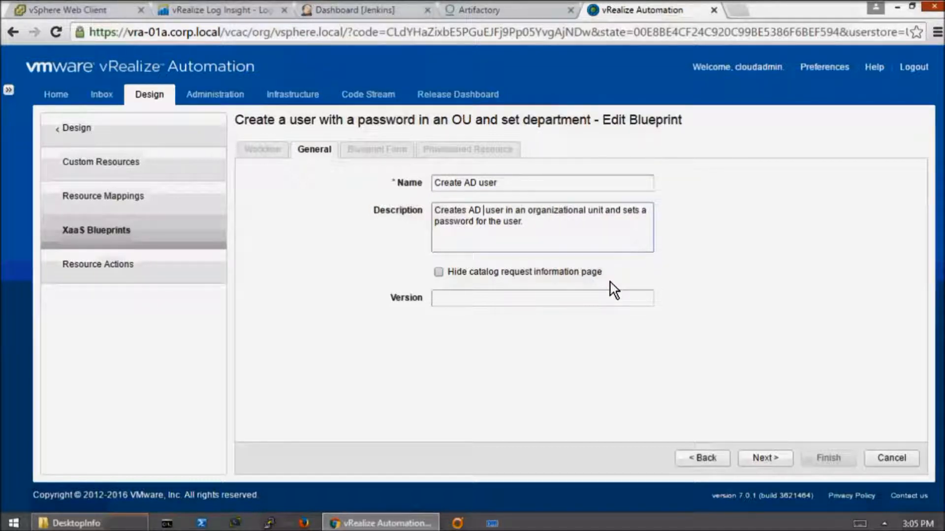
pyautogui.moveTo(600, 210); pyautogui.dragTo(612, 235)
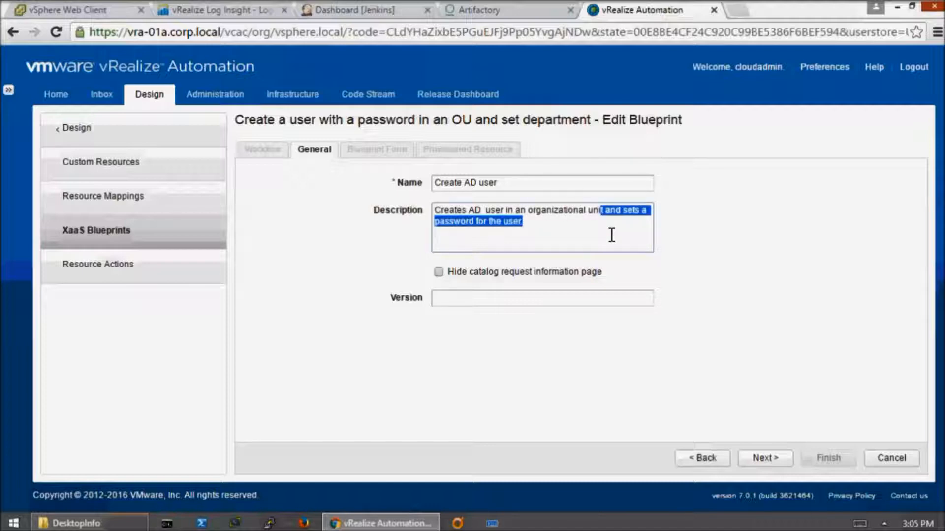
pyautogui.press('BackSpace')
# - Set the blueprint version to 1.0.0 and continue to the blueprint form
pyautogui.click(478, 299)
pyautogui.write('1')
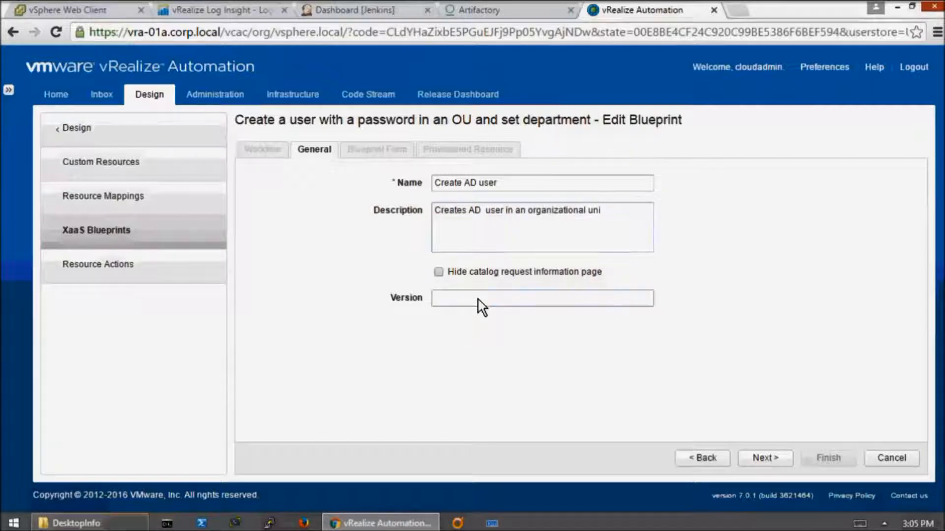
pyautogui.write('.0.0')
pyautogui.click(768, 457)
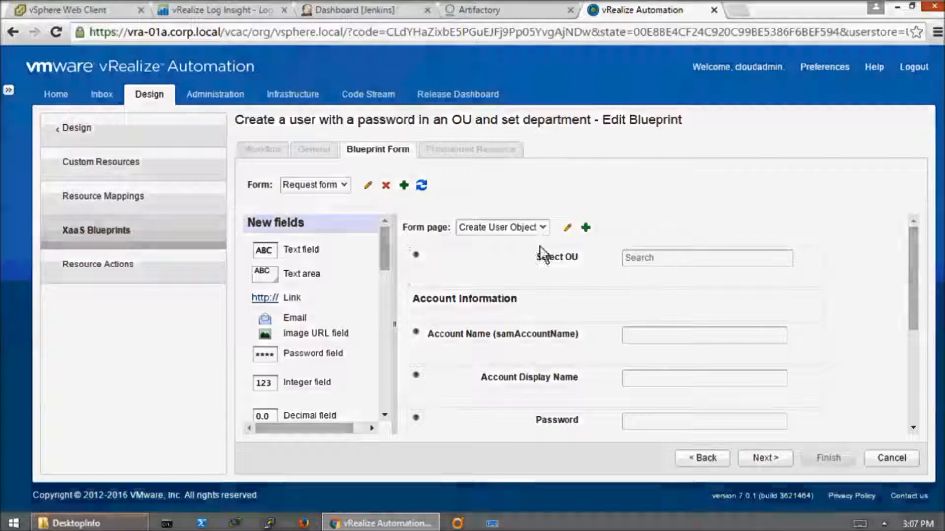
# - Change the Select OU field's type to Tree and apply it to the request form
pyautogui.click(510, 263)
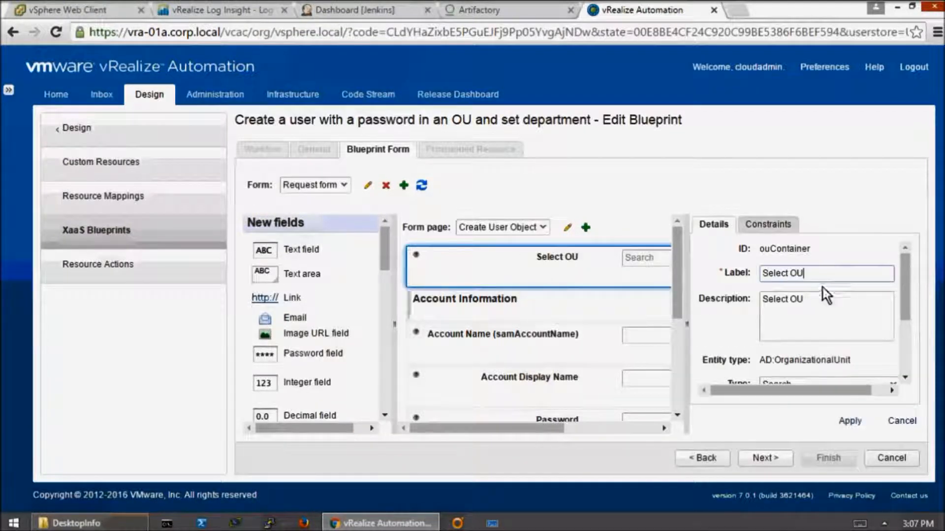
pyautogui.scroll(-3, 902, 344)
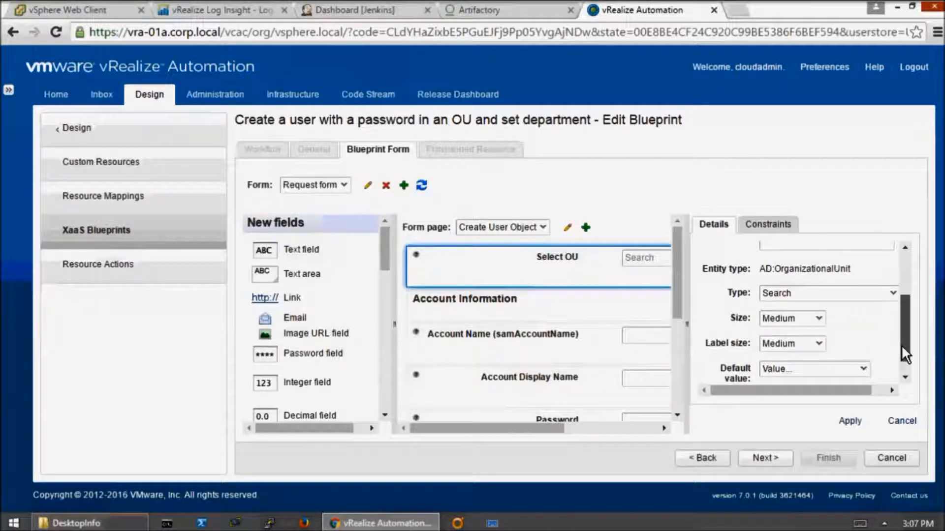
pyautogui.click(893, 295)
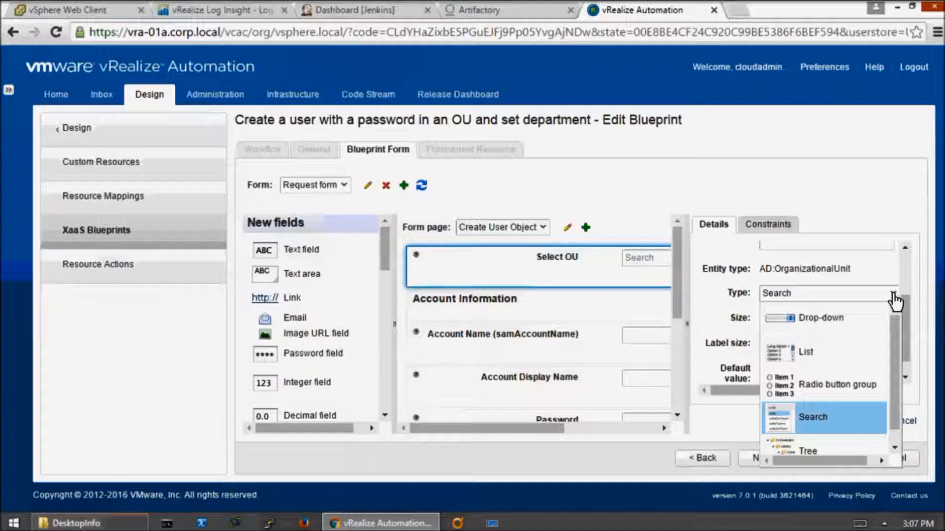
pyautogui.click(798, 444)
pyautogui.scroll(-1, 903, 353)
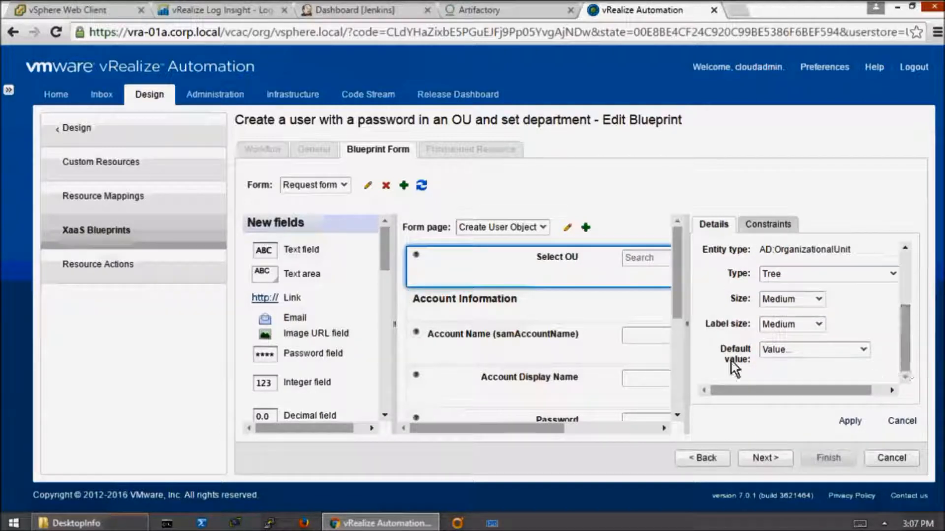
pyautogui.click(850, 422)
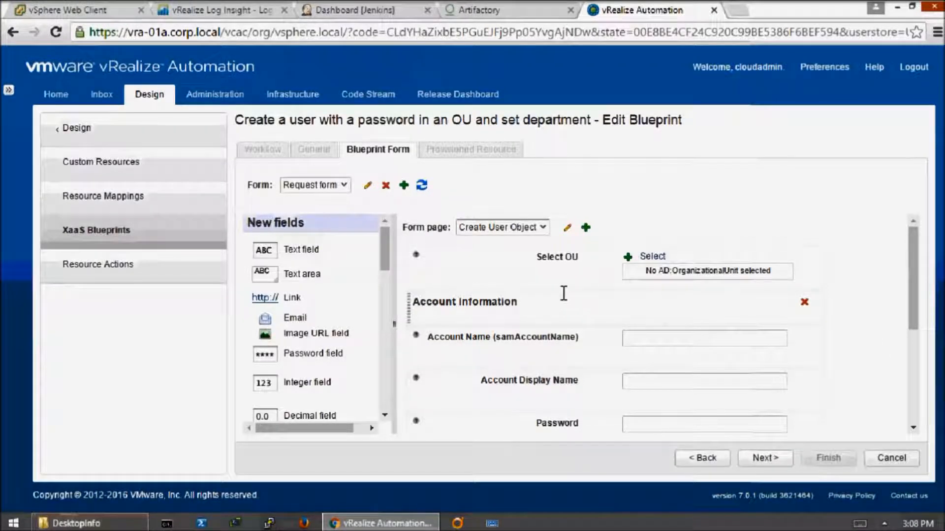
# - Change the Cost Center field's type to Drop-down on the request form
pyautogui.moveTo(913, 274); pyautogui.dragTo(904, 371)
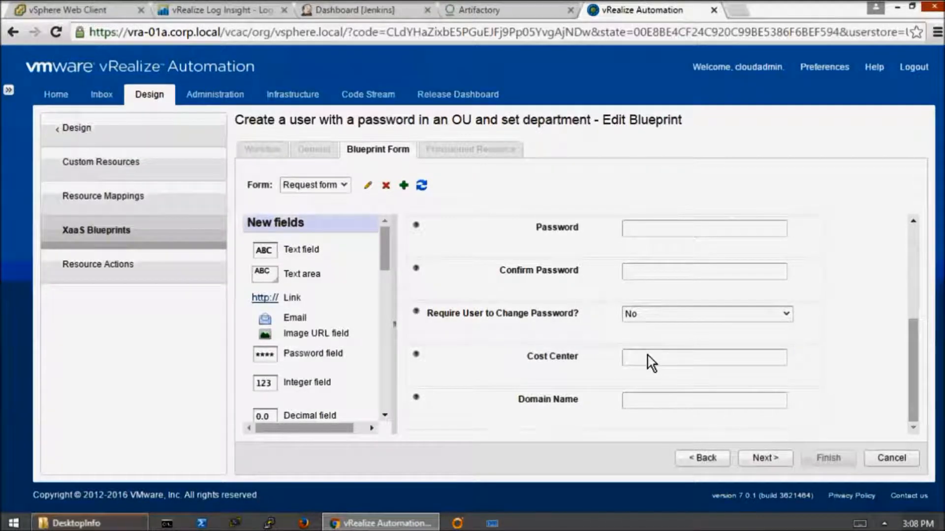
pyautogui.moveTo(582, 355)
pyautogui.click(582, 355)
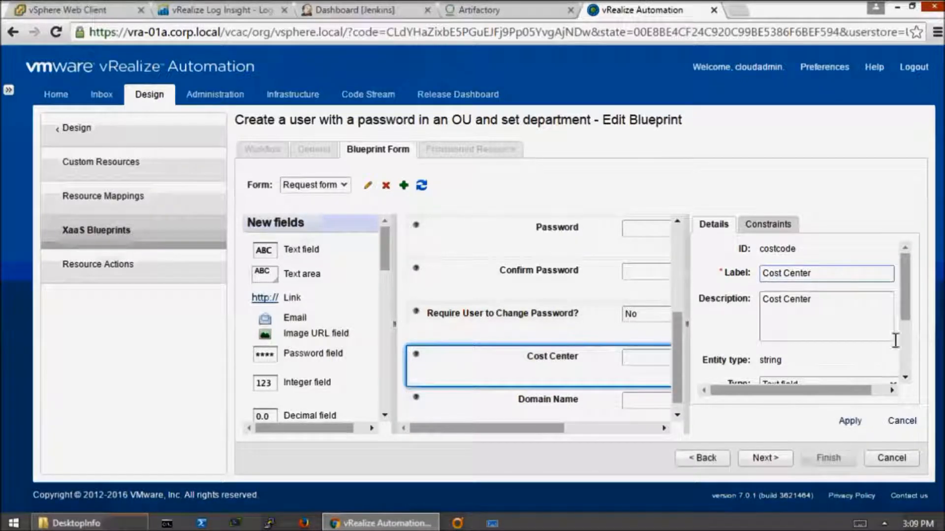
pyautogui.moveTo(908, 315); pyautogui.dragTo(908, 328)
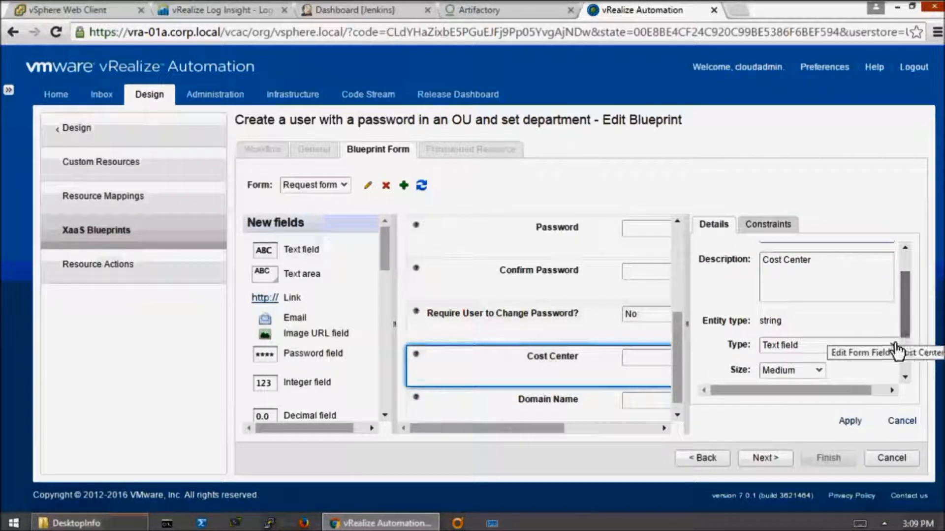
pyautogui.click(854, 346)
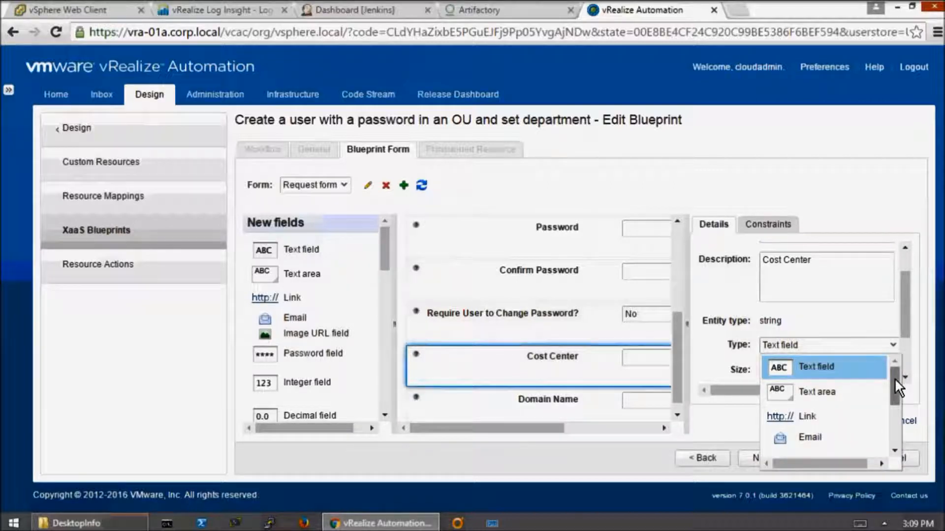
pyautogui.moveTo(894, 378); pyautogui.dragTo(892, 406)
pyautogui.click(820, 403)
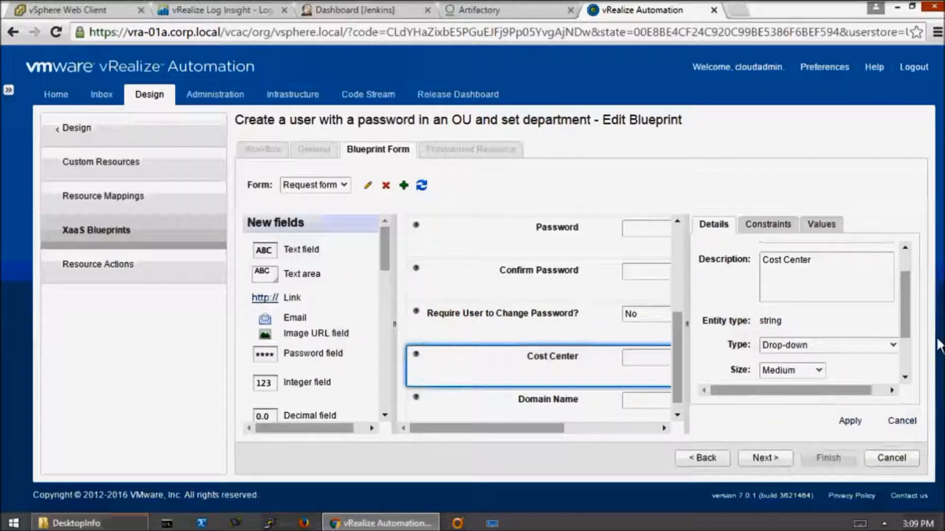
# - Supply the Cost Center drop-down with external values from the CostCodeDBLookup script action in com.vmware.hol and apply the change
pyautogui.click(830, 230)
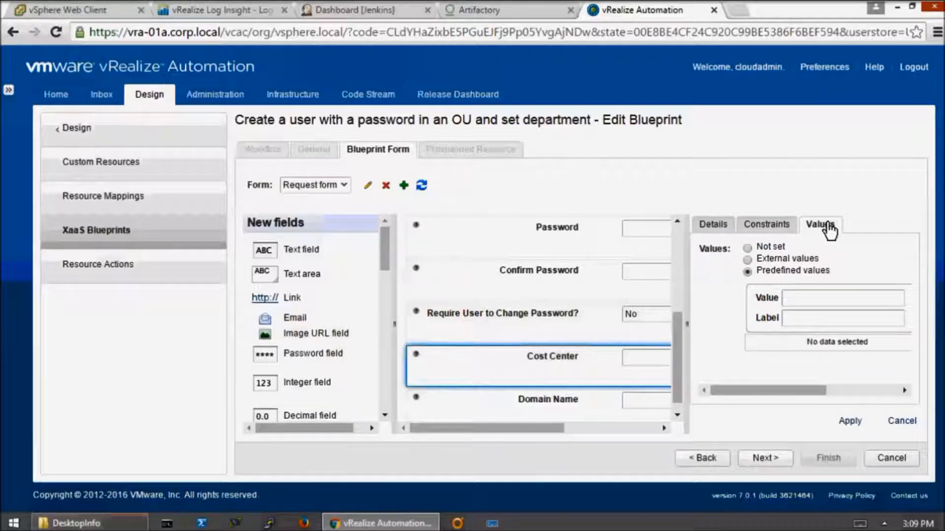
pyautogui.click(787, 260)
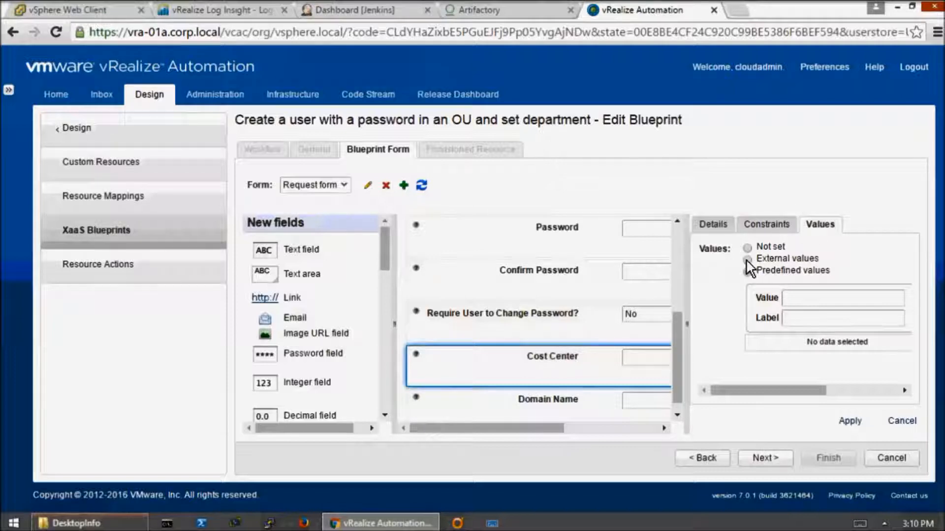
pyautogui.click(783, 298)
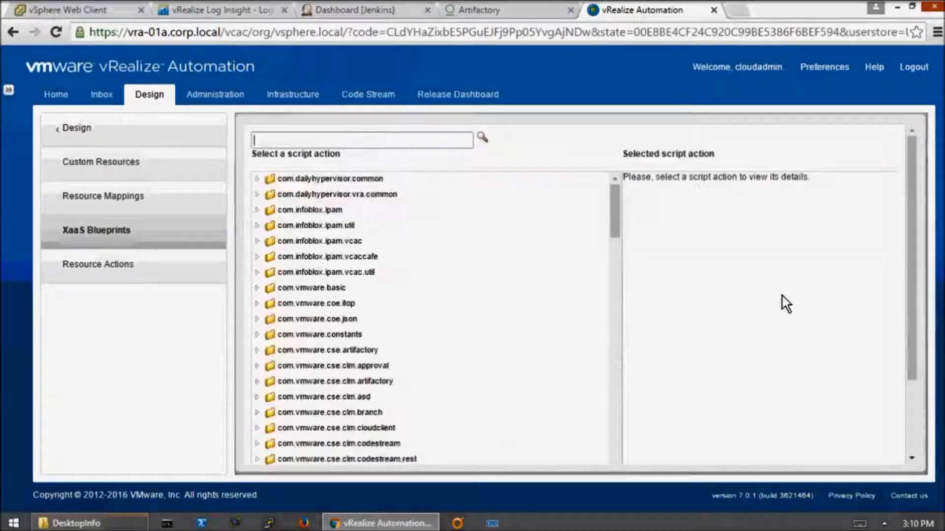
pyautogui.click(540, 289)
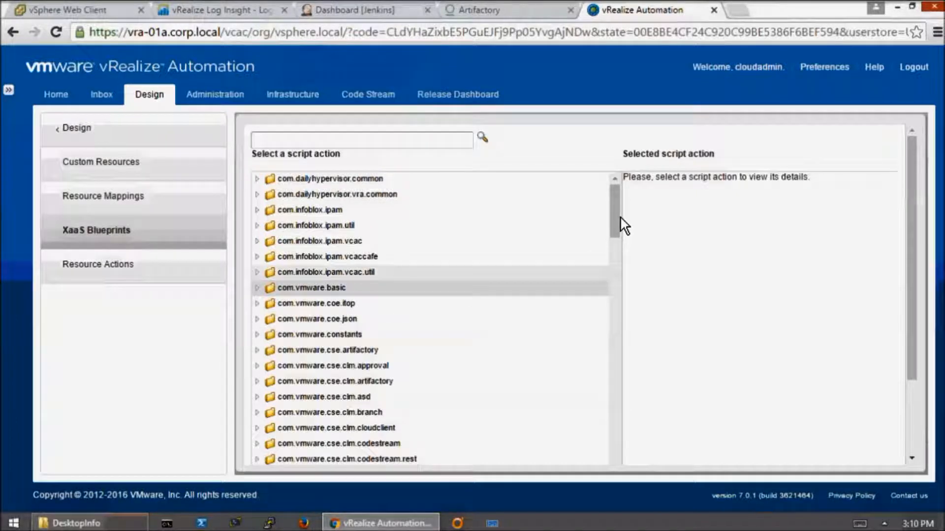
pyautogui.moveTo(616, 226); pyautogui.dragTo(616, 287)
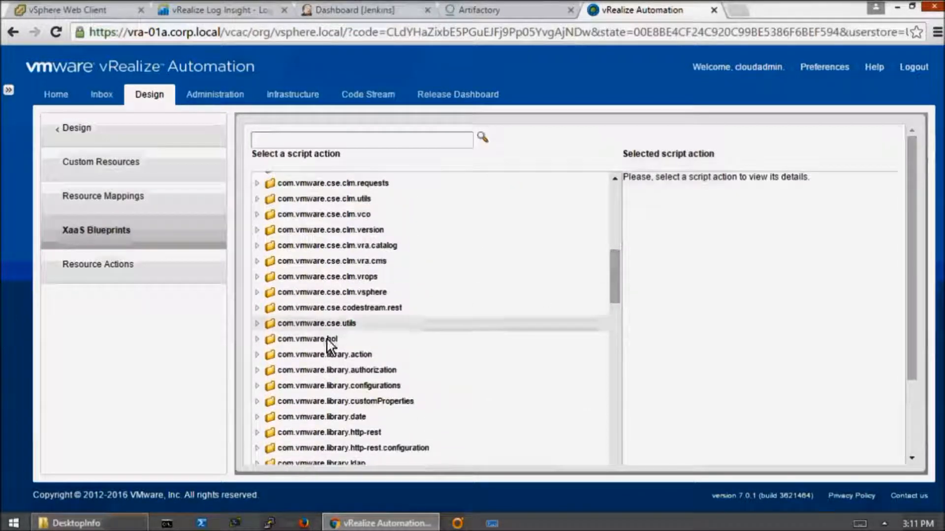
pyautogui.click(256, 340)
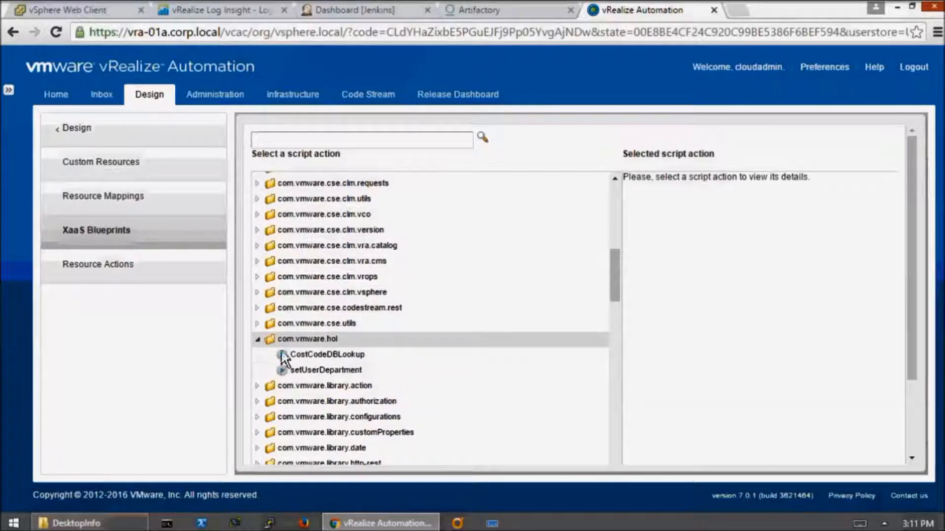
pyautogui.click(338, 356)
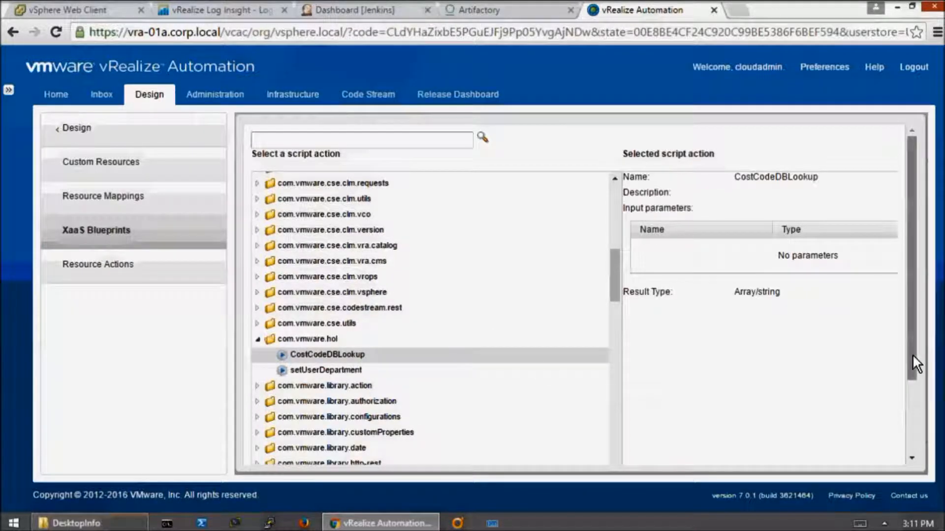
pyautogui.moveTo(912, 355); pyautogui.dragTo(914, 451)
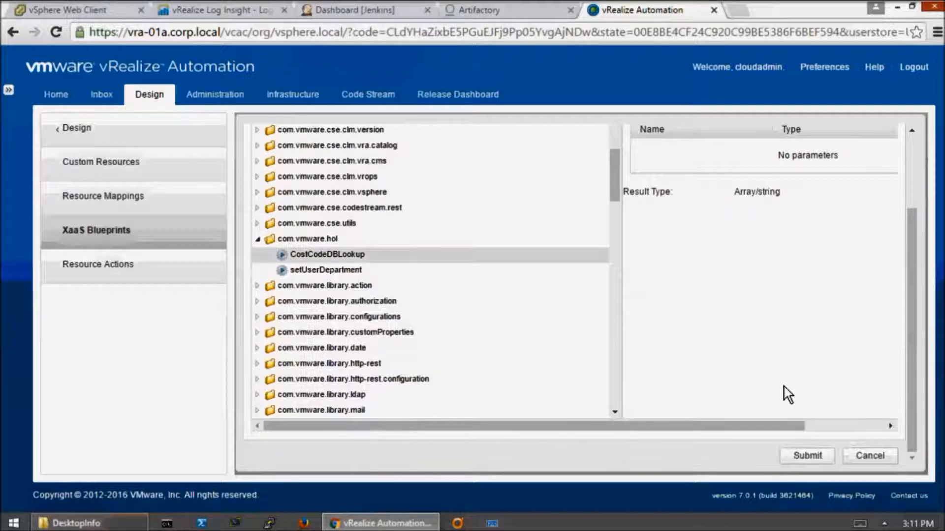
pyautogui.click(809, 456)
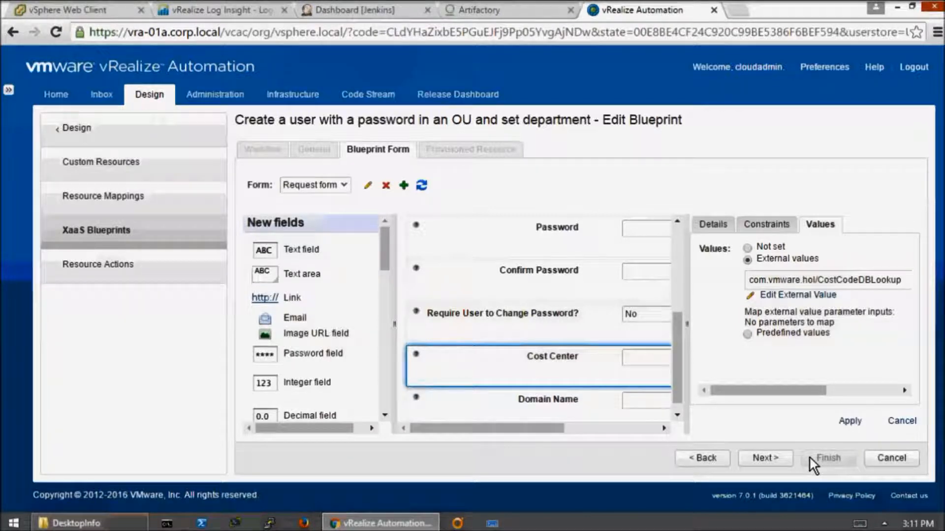
pyautogui.moveTo(835, 279); pyautogui.dragTo(708, 281)
pyautogui.click(873, 351)
pyautogui.click(852, 421)
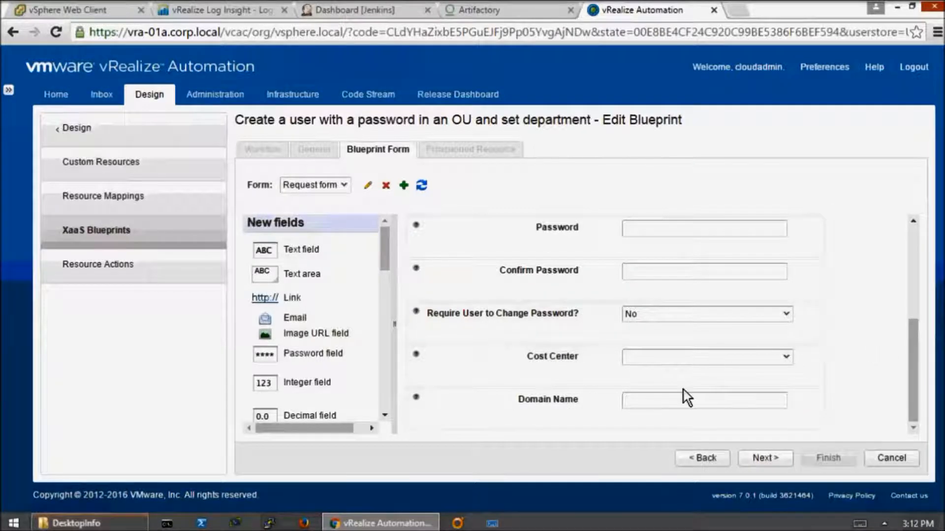
# - Extend the Domain Name field's description to read "Domain Name in Win2000 Format"
pyautogui.click(518, 400)
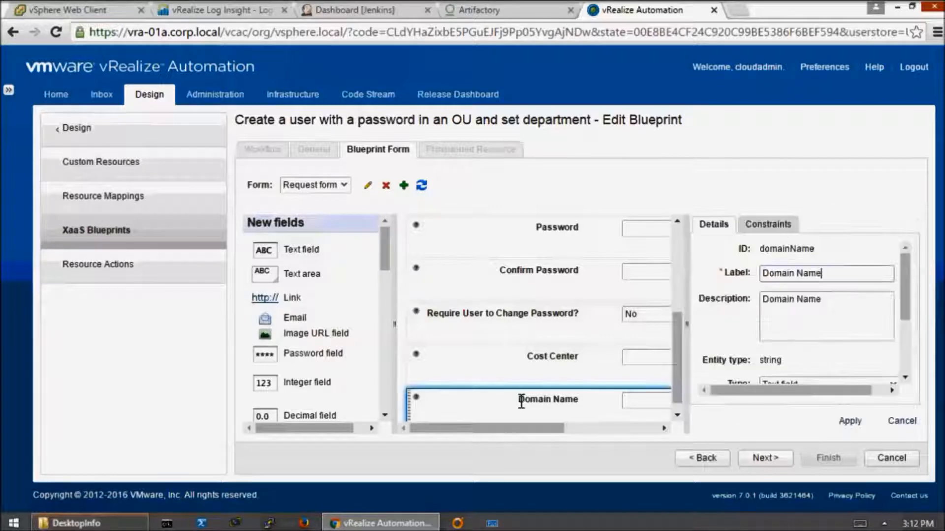
pyautogui.click(835, 303)
pyautogui.write('Win2000 Format')
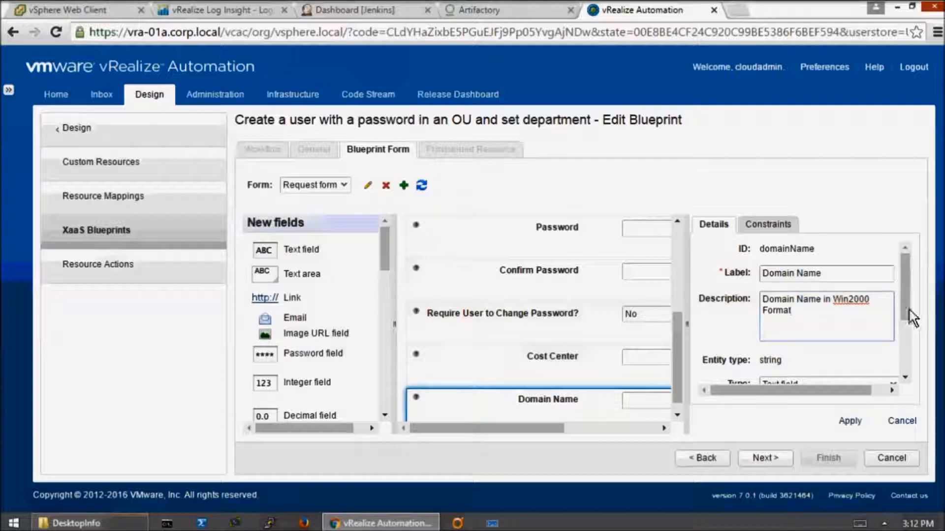
# - Set the Domain Name field's default value to the constant corp.local
pyautogui.moveTo(907, 311); pyautogui.dragTo(906, 325)
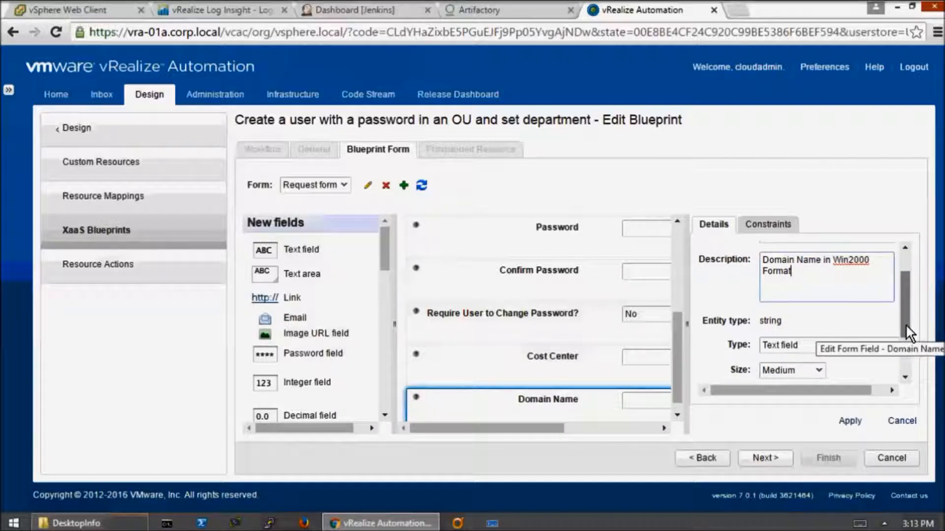
pyautogui.click(769, 225)
pyautogui.click(713, 225)
pyautogui.moveTo(899, 313); pyautogui.dragTo(901, 343)
pyautogui.click(864, 355)
pyautogui.click(831, 383)
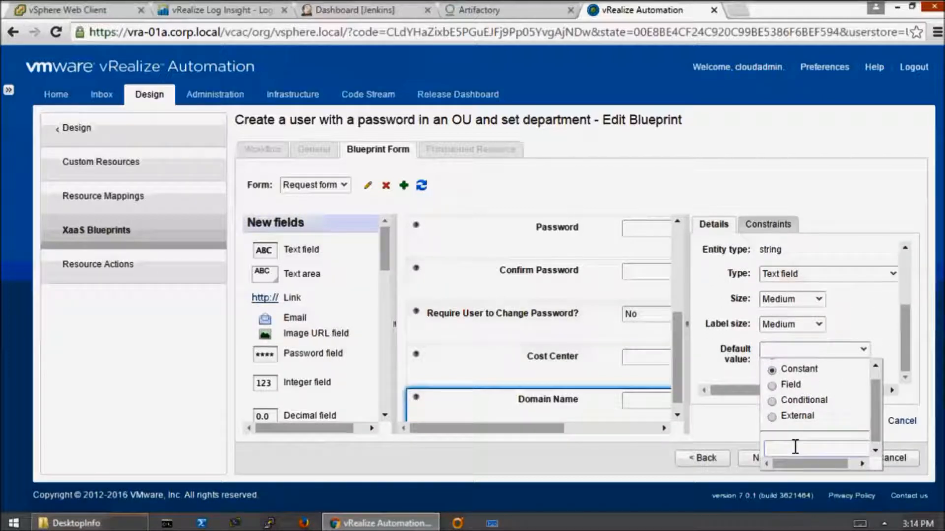
pyautogui.write('corp.local')
pyautogui.click(836, 256)
# - Make the Domain Name field read-only with a constant Yes constraint and apply the field changes to the form
pyautogui.click(769, 224)
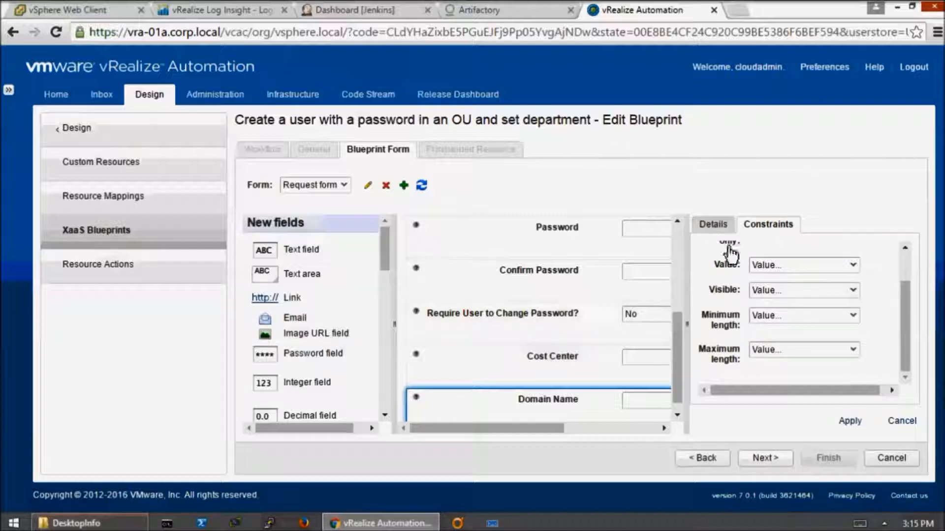
pyautogui.scroll(2, 905, 273)
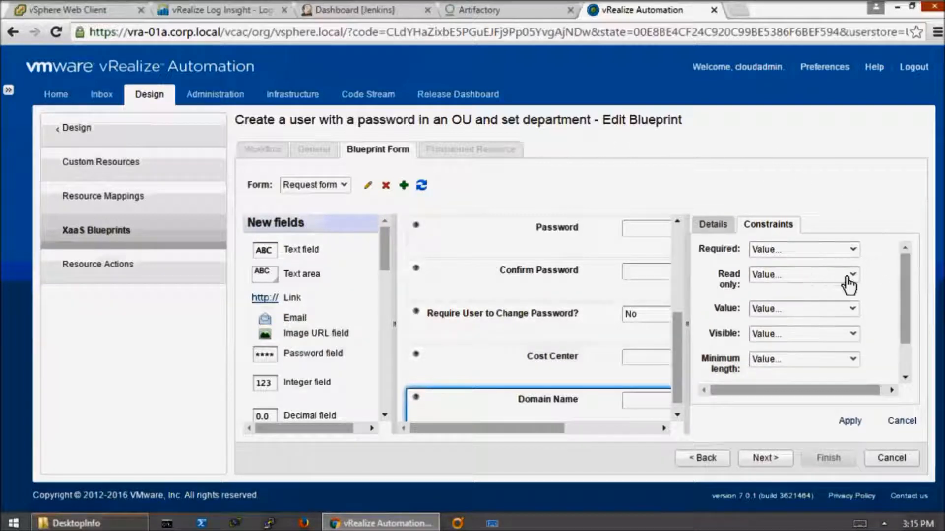
pyautogui.click(792, 275)
pyautogui.click(762, 309)
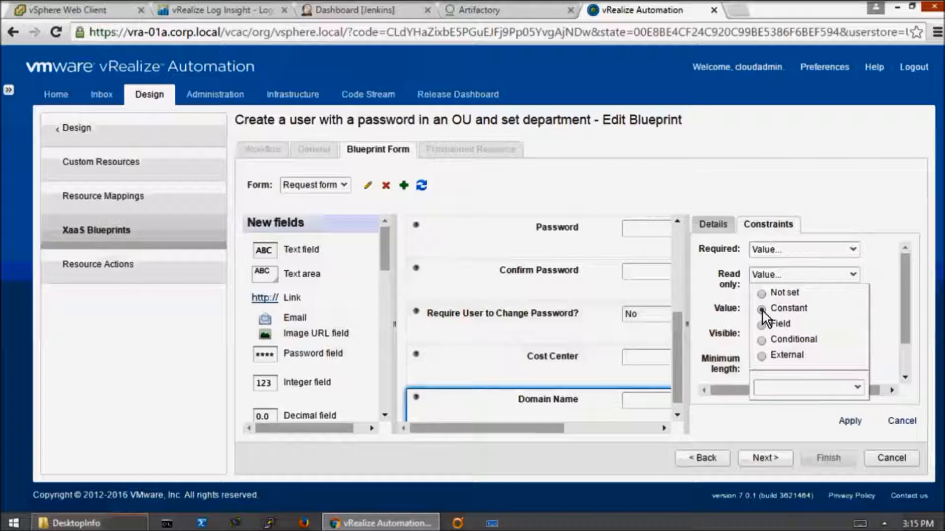
pyautogui.click(856, 388)
pyautogui.click(766, 418)
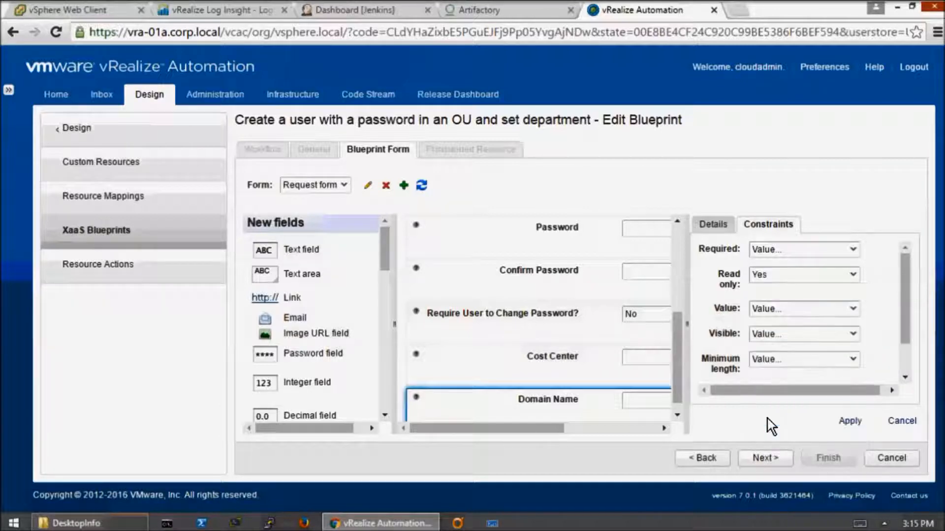
pyautogui.click(848, 421)
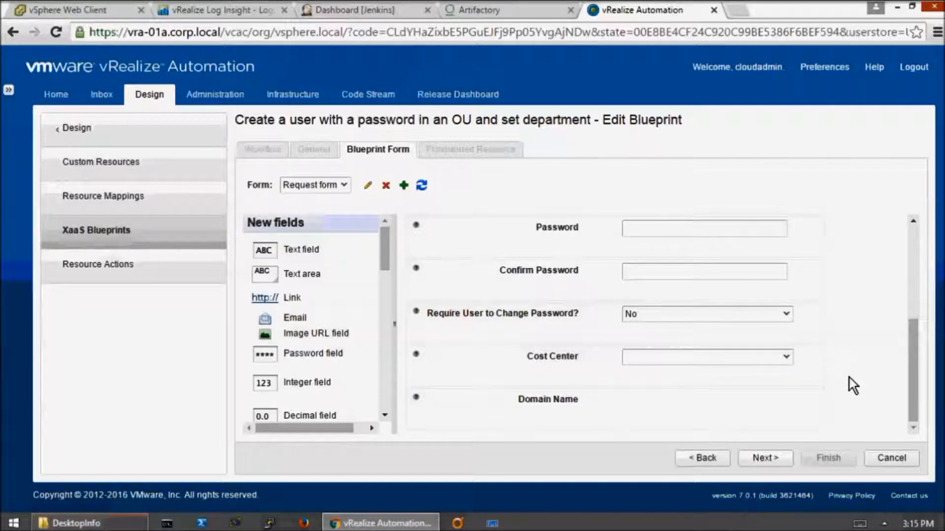
# - Finish the blueprint with newUser [AD User] as its provisioned resource and publish Create AD user
pyautogui.click(767, 456)
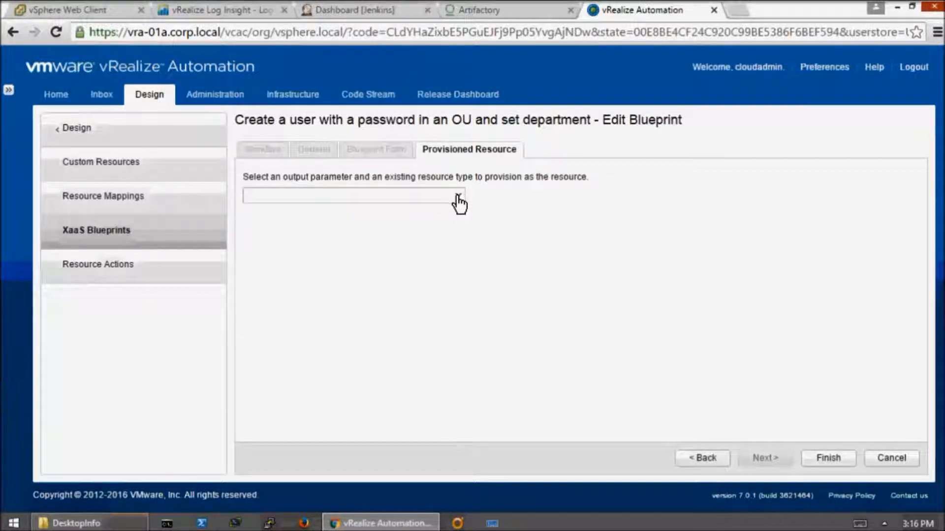
pyautogui.click(458, 200)
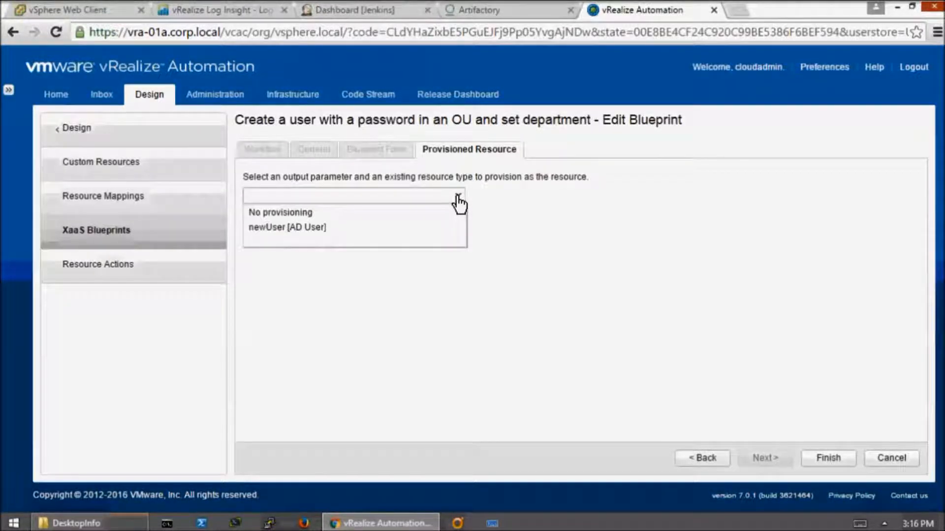
pyautogui.click(317, 227)
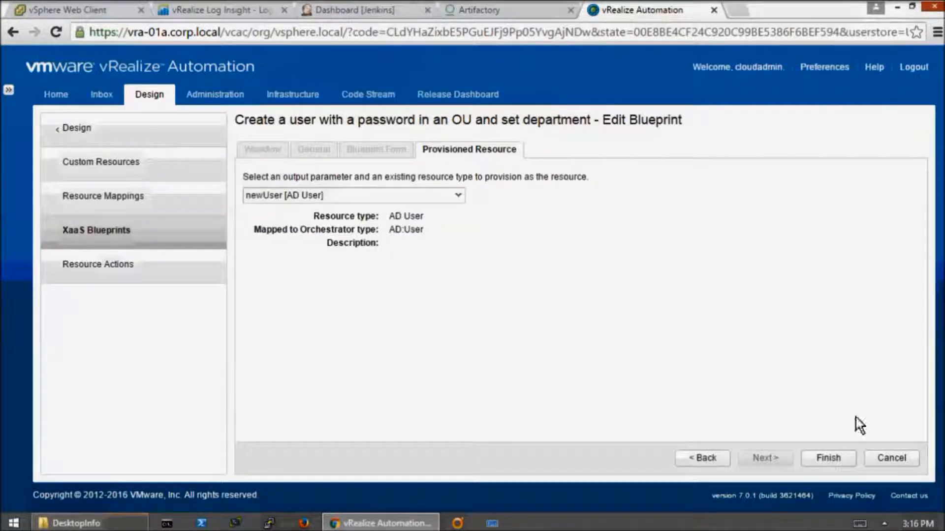
pyautogui.click(829, 454)
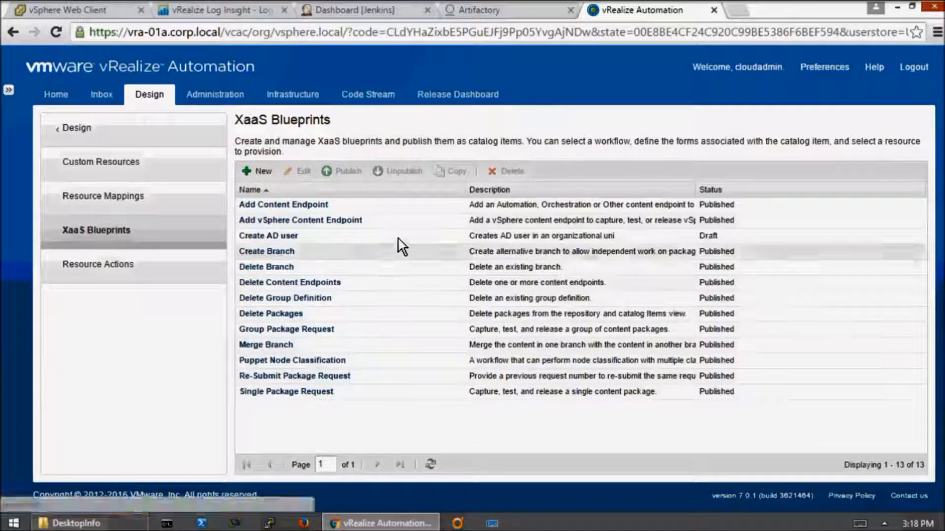
pyautogui.click(398, 238)
pyautogui.click(351, 172)
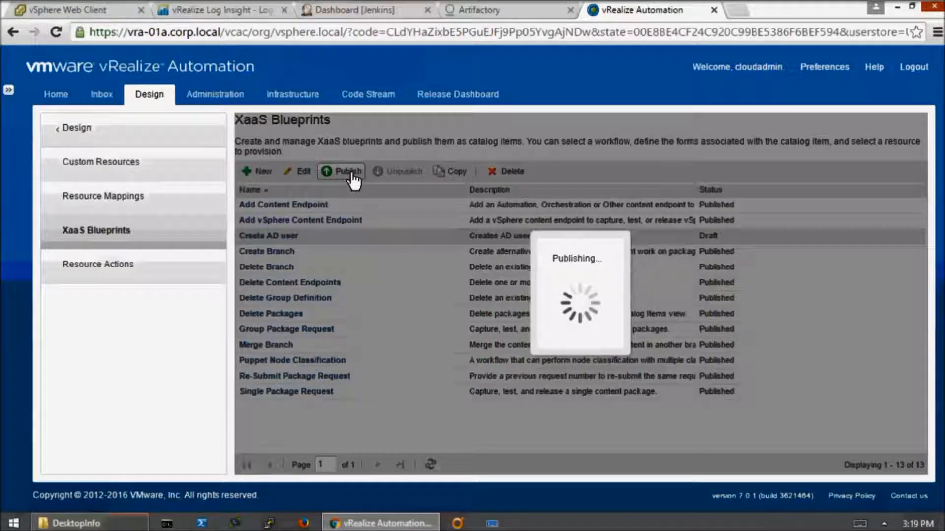
# - Start a new resource action based on the Destroy a user workflow from the Orchestrator library's Microsoft Active Directory User folder
pyautogui.click(118, 273)
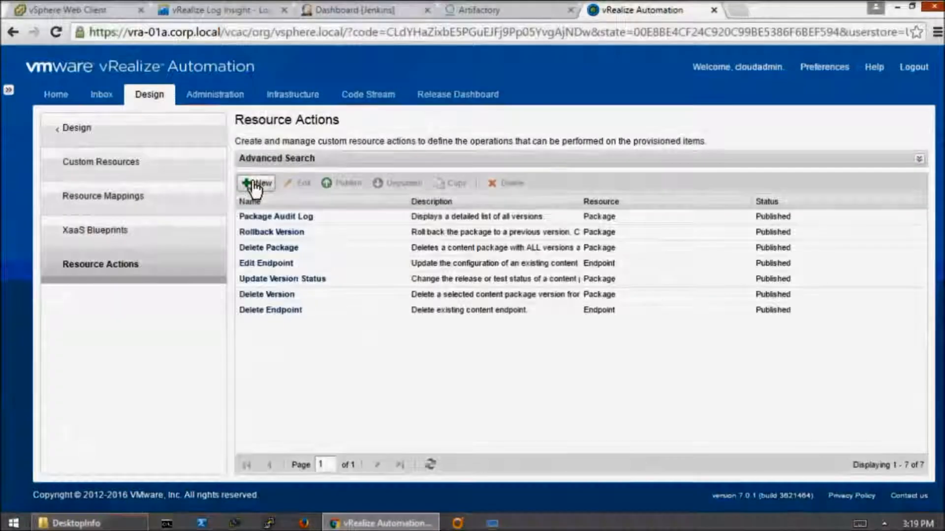
pyautogui.click(249, 185)
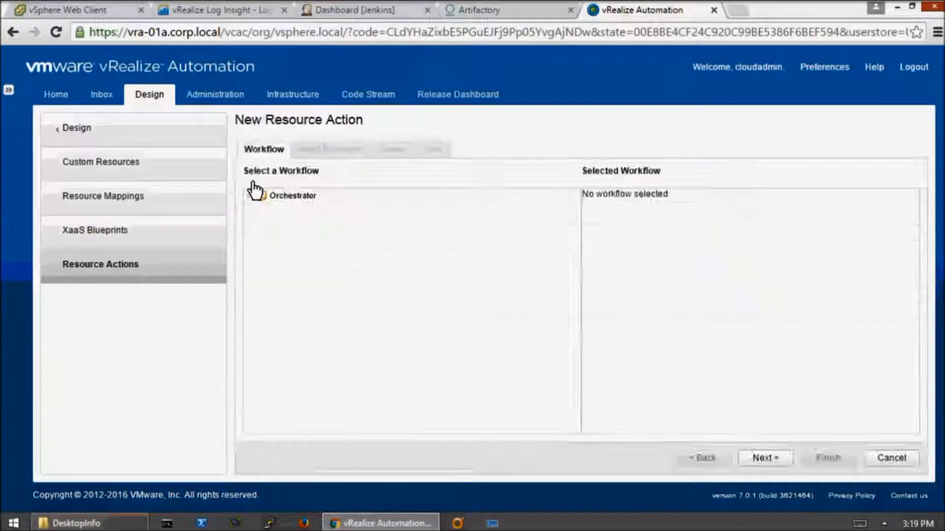
pyautogui.click(248, 197)
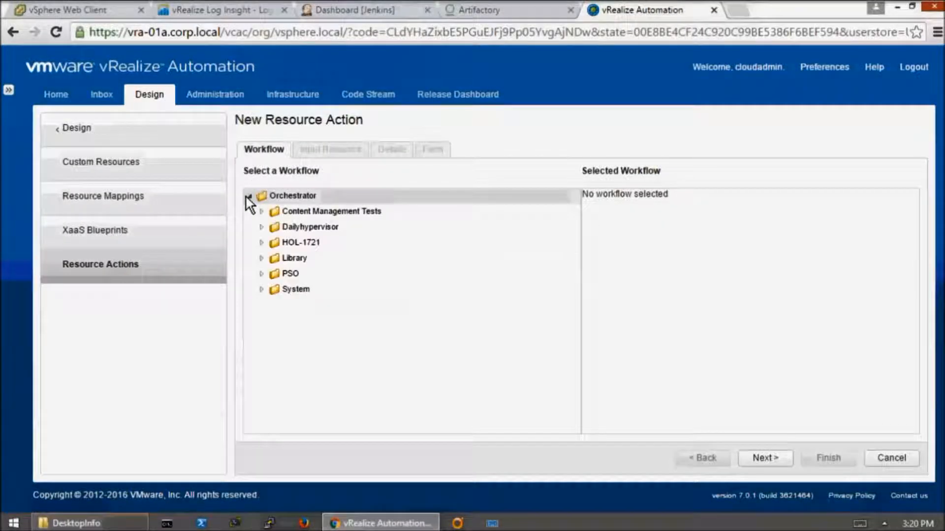
pyautogui.click(261, 258)
pyautogui.moveTo(574, 270); pyautogui.dragTo(572, 315)
pyautogui.click(274, 351)
pyautogui.click(288, 367)
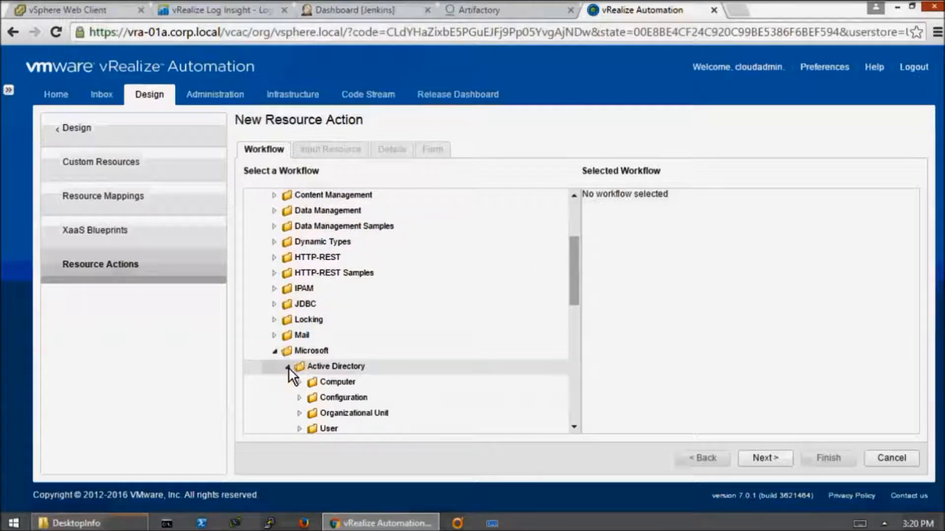
pyautogui.moveTo(571, 275); pyautogui.dragTo(571, 335)
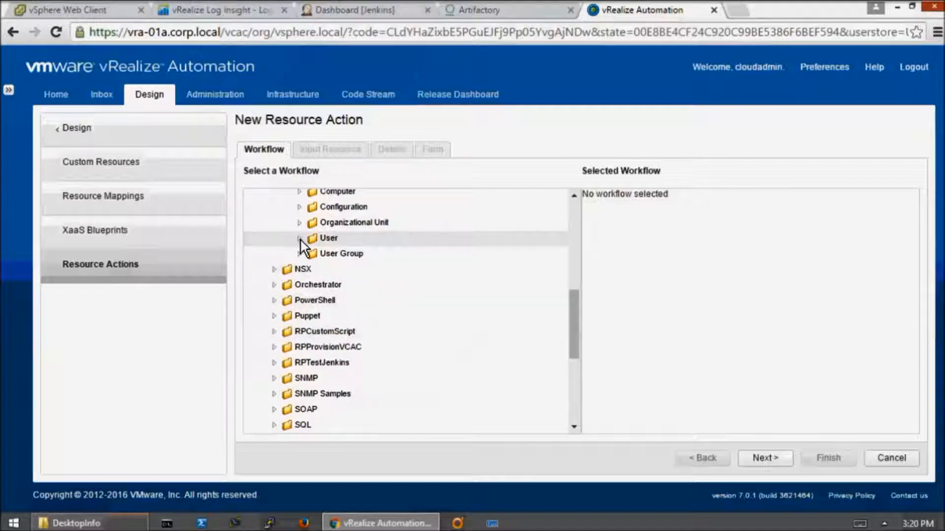
pyautogui.click(300, 239)
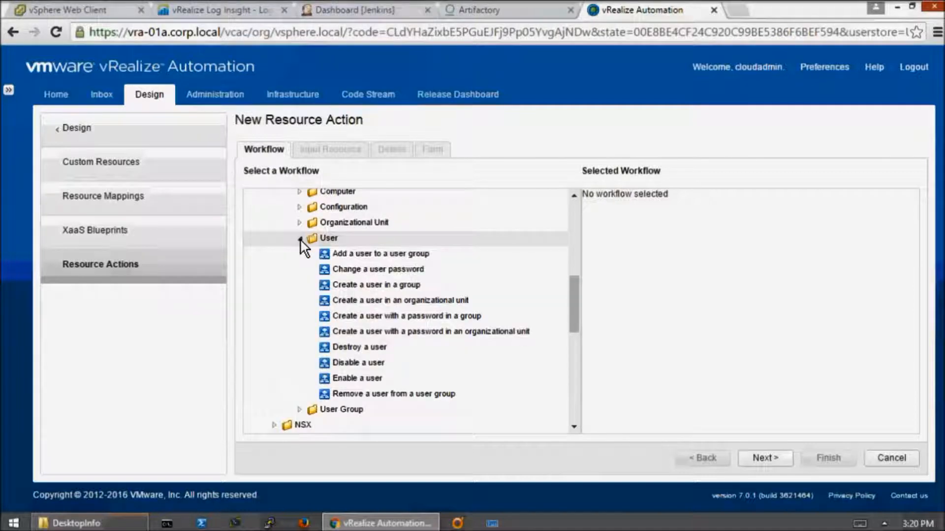
pyautogui.click(370, 350)
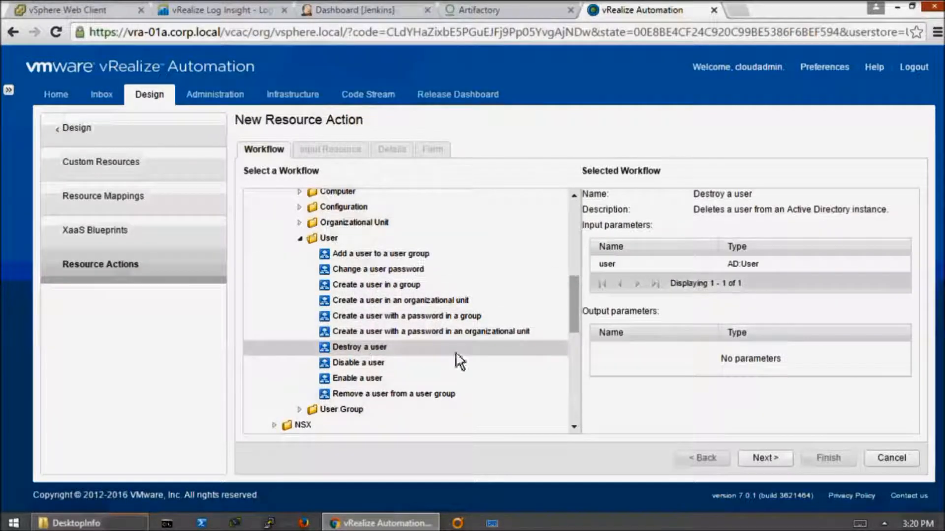
pyautogui.moveTo(766, 265); pyautogui.dragTo(713, 258)
pyautogui.click(761, 298)
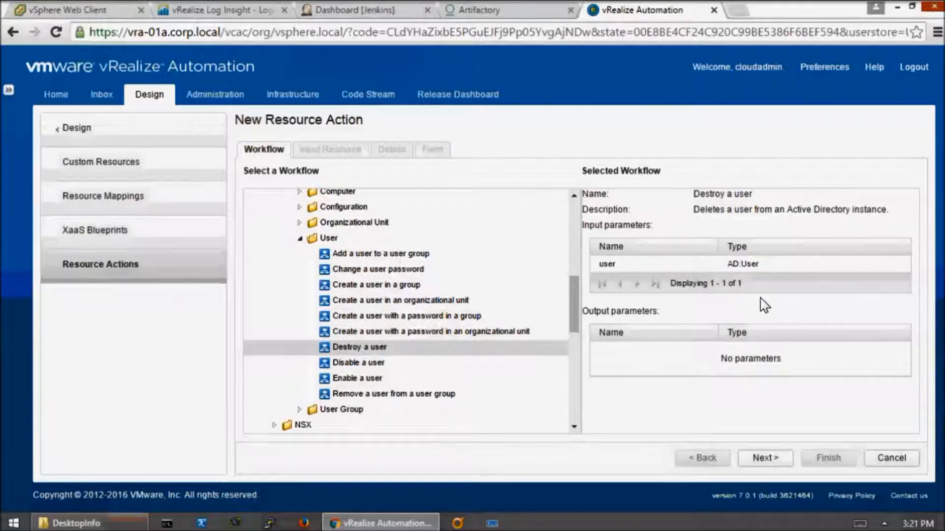
# - Accept AD User with its user parameter as input resource, then hide the catalog request information page and set version 1.0.0 and type Disposal
pyautogui.click(769, 456)
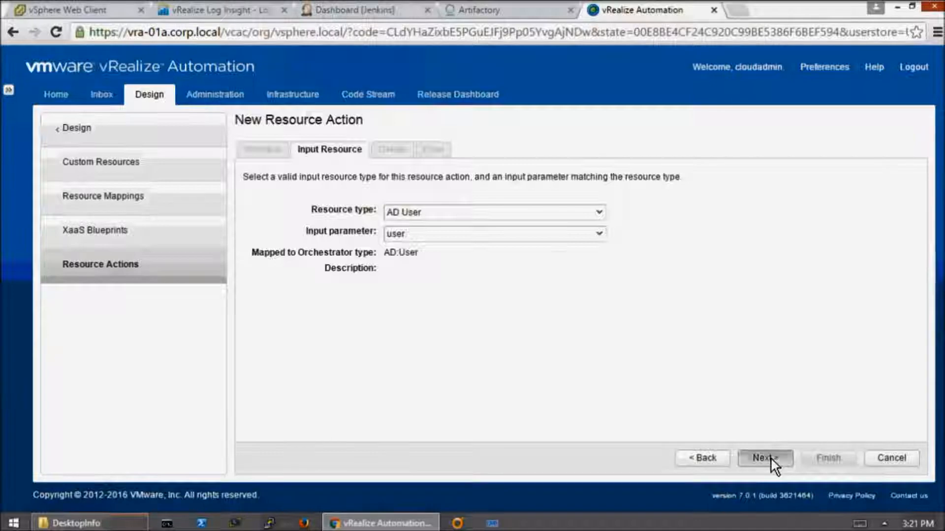
pyautogui.click(770, 457)
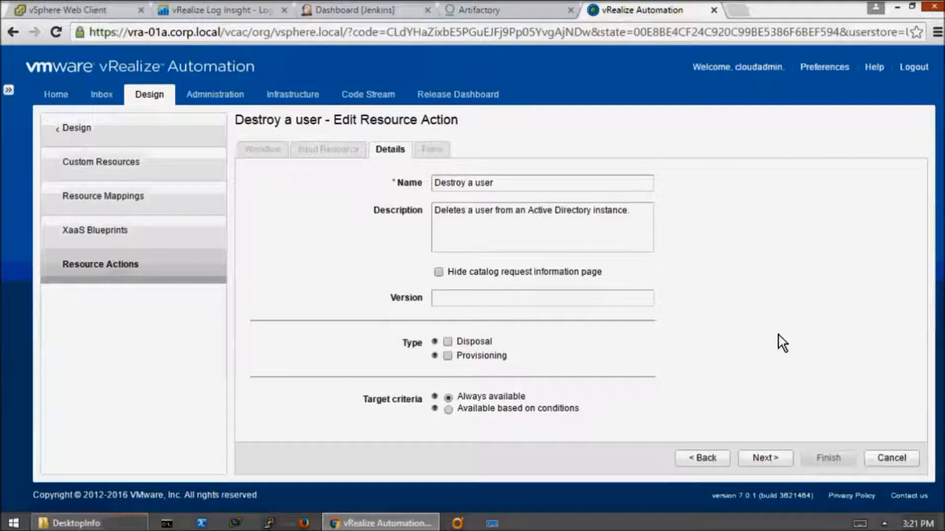
pyautogui.click(544, 302)
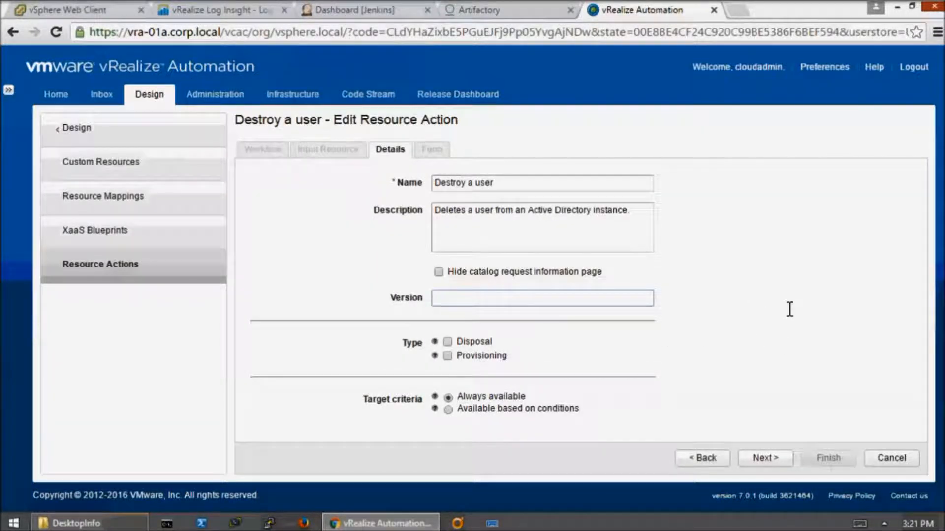
pyautogui.click(438, 272)
pyautogui.click(449, 298)
pyautogui.write('1.0.0')
pyautogui.click(447, 342)
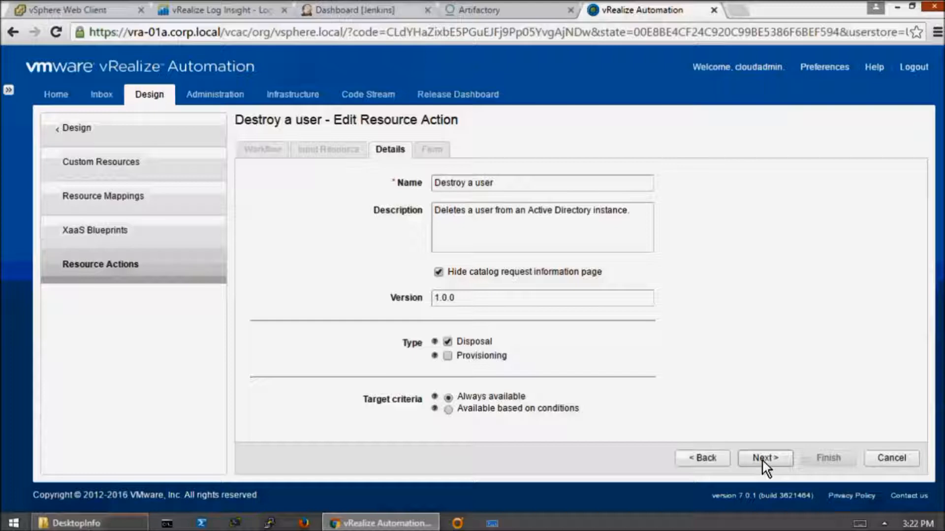
pyautogui.click(764, 458)
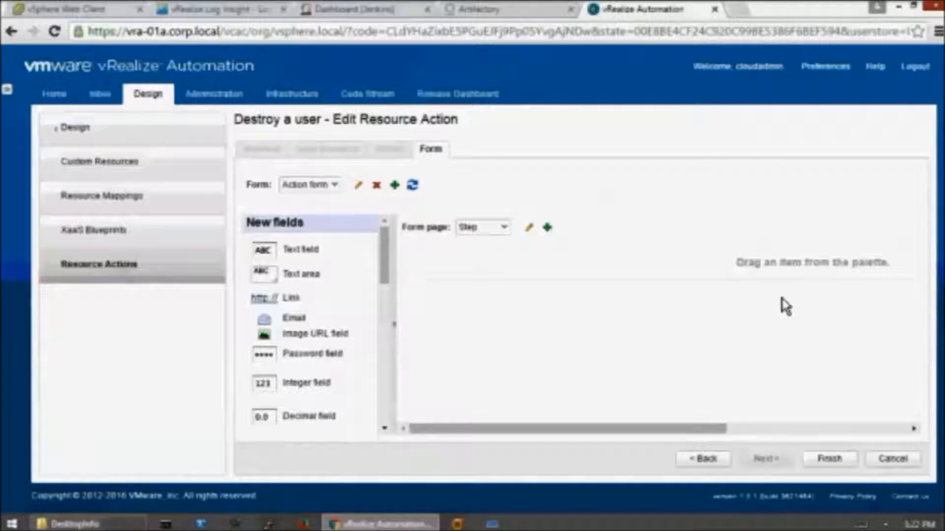
# - Add a section header to the action form with the heading "Click Submit to Destroy the Following AD User Account"
pyautogui.moveTo(386, 263); pyautogui.dragTo(393, 400)
pyautogui.moveTo(261, 392); pyautogui.dragTo(476, 270)
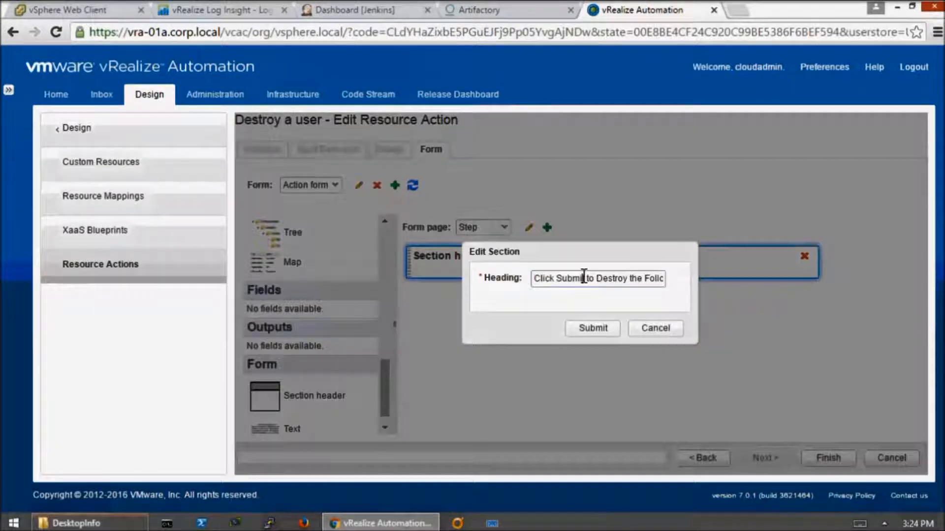
pyautogui.moveTo(640, 285); pyautogui.dragTo(679, 285)
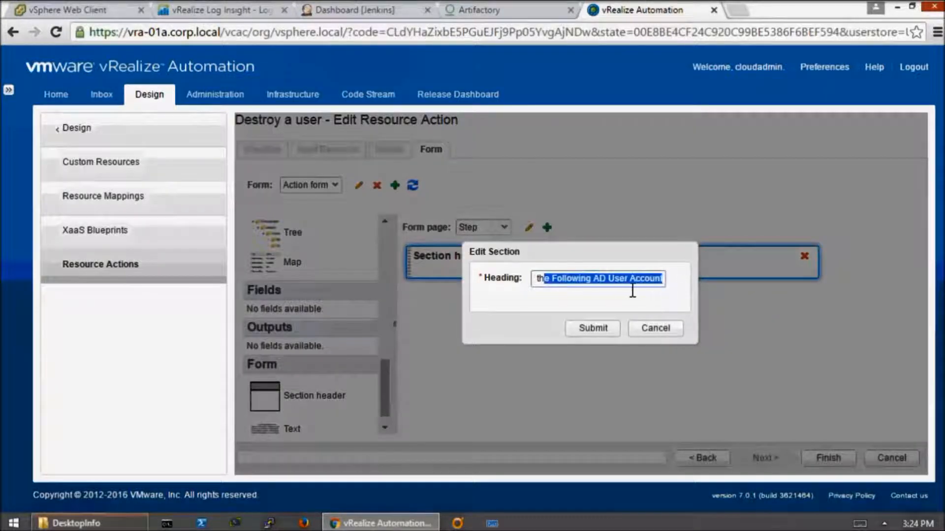
pyautogui.click(593, 328)
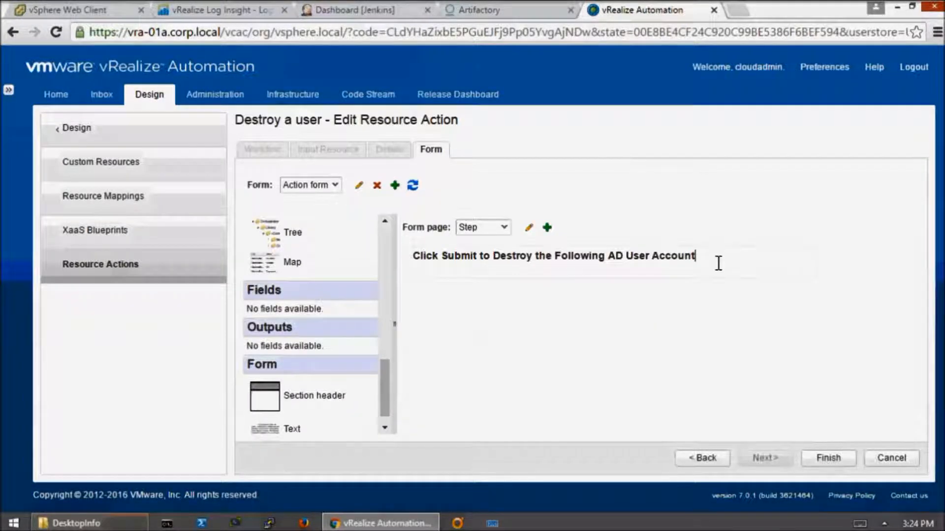
pyautogui.doubleClick(717, 262)
pyautogui.click(603, 327)
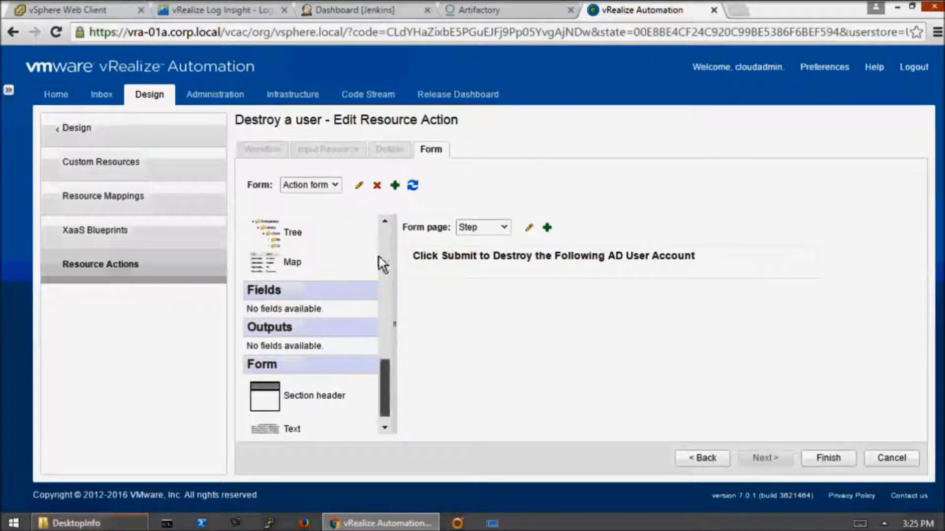
# - Add a text field with ID userAccount and label Account below the section header
pyautogui.scroll(10, 382, 308)
pyautogui.moveTo(277, 251); pyautogui.dragTo(430, 290)
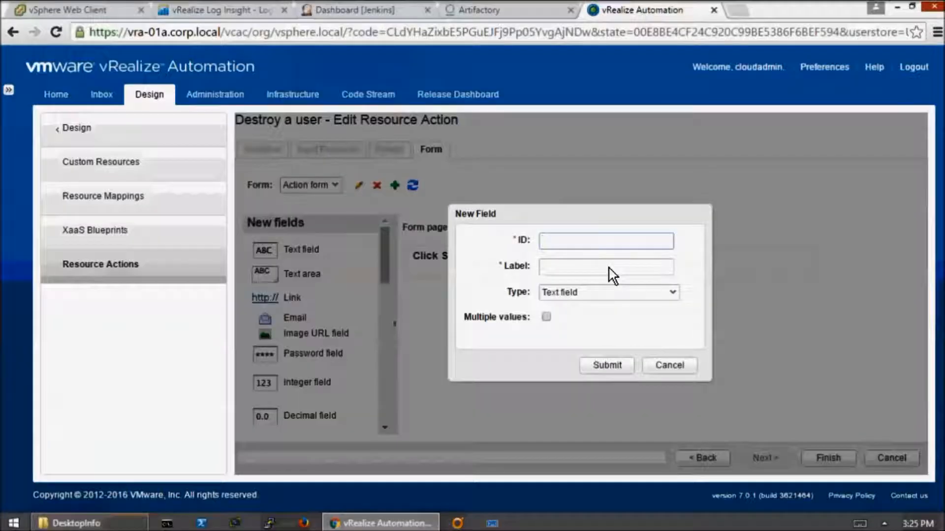
pyautogui.write('userAccount')
pyautogui.click(609, 267)
pyautogui.write('Acco')
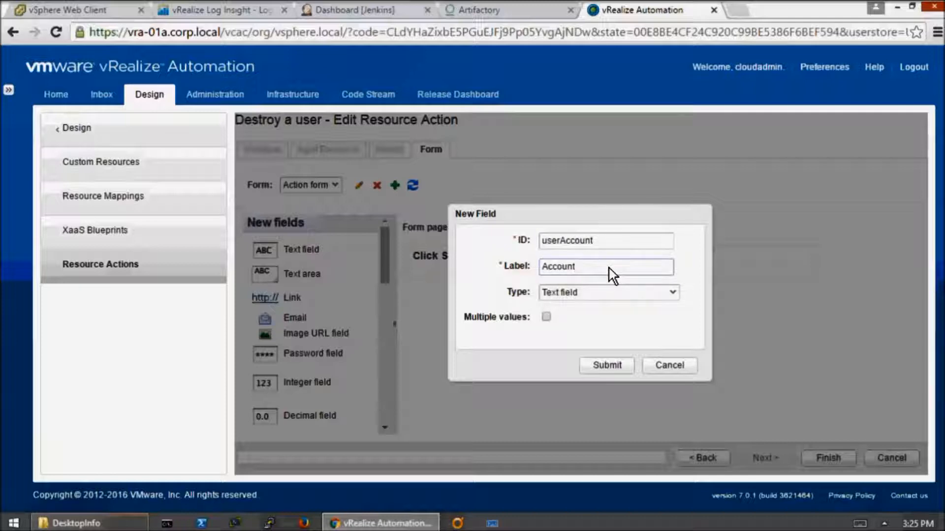
pyautogui.click(604, 364)
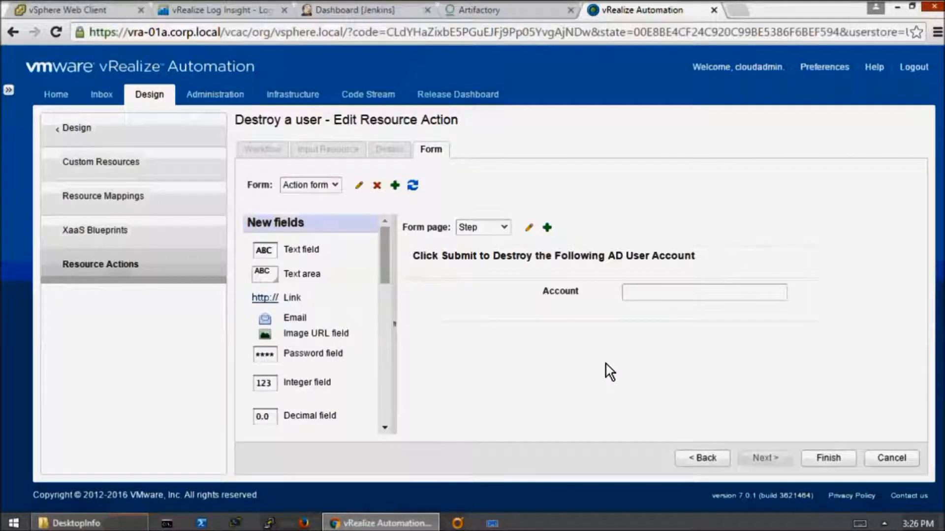
# - Bind the Account field's default value to the Account Name field of user
pyautogui.click(677, 294)
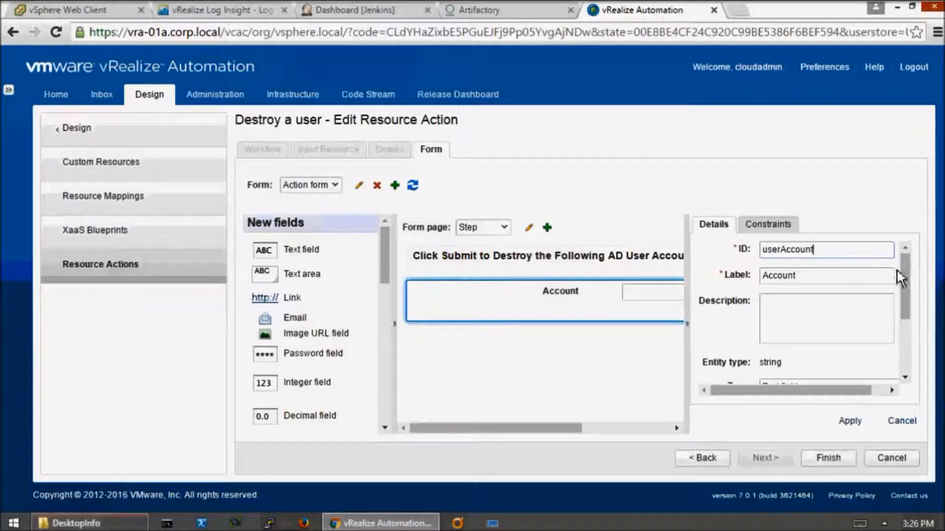
pyautogui.moveTo(905, 276); pyautogui.dragTo(876, 351)
pyautogui.click(863, 350)
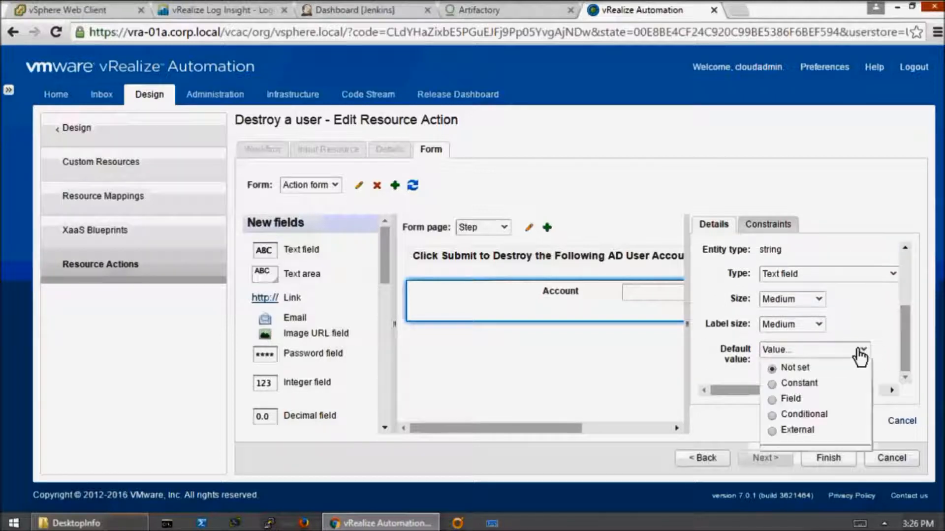
pyautogui.click(771, 399)
pyautogui.click(802, 456)
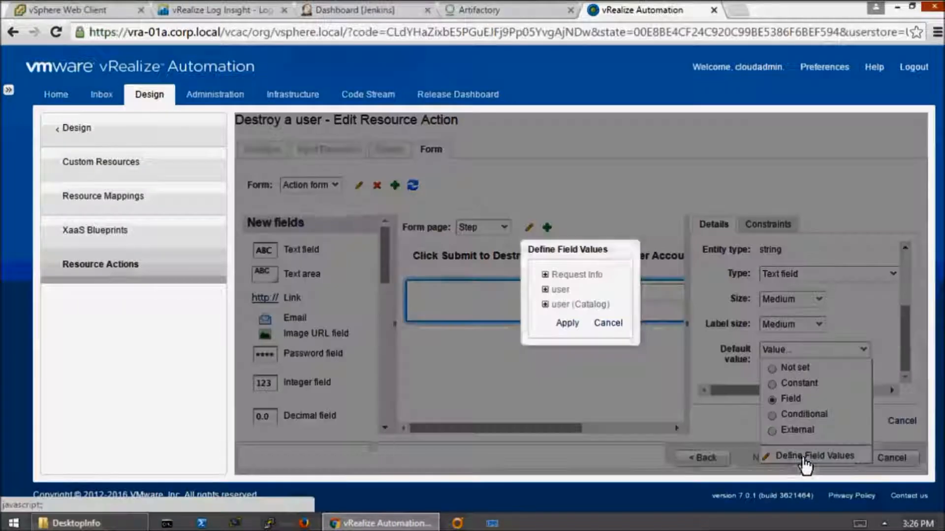
pyautogui.click(545, 290)
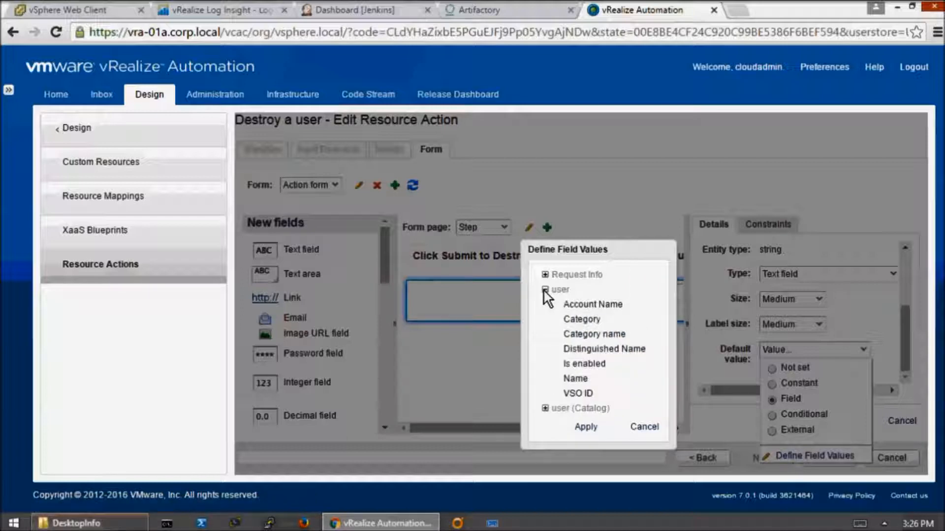
pyautogui.click(575, 306)
pyautogui.click(586, 427)
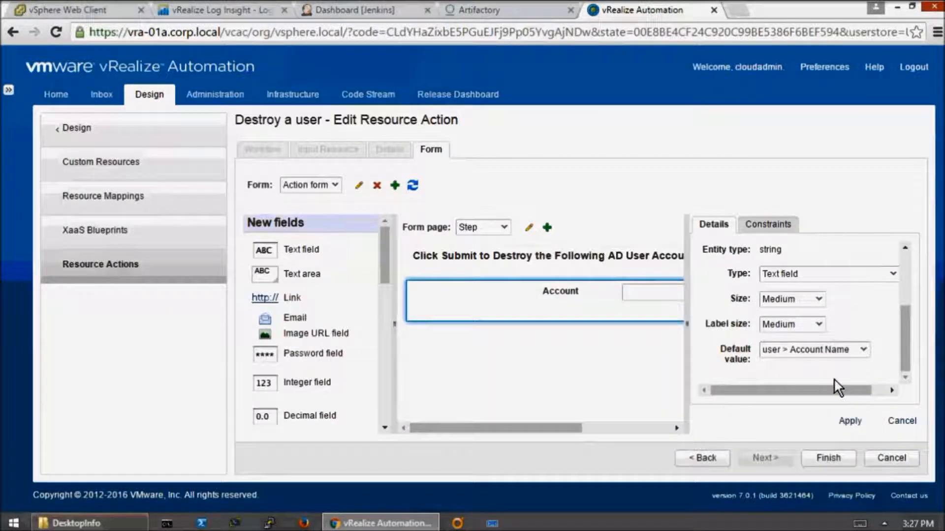
# - Make the Account field read-only with a constant Yes constraint and apply the field changes
pyautogui.click(767, 230)
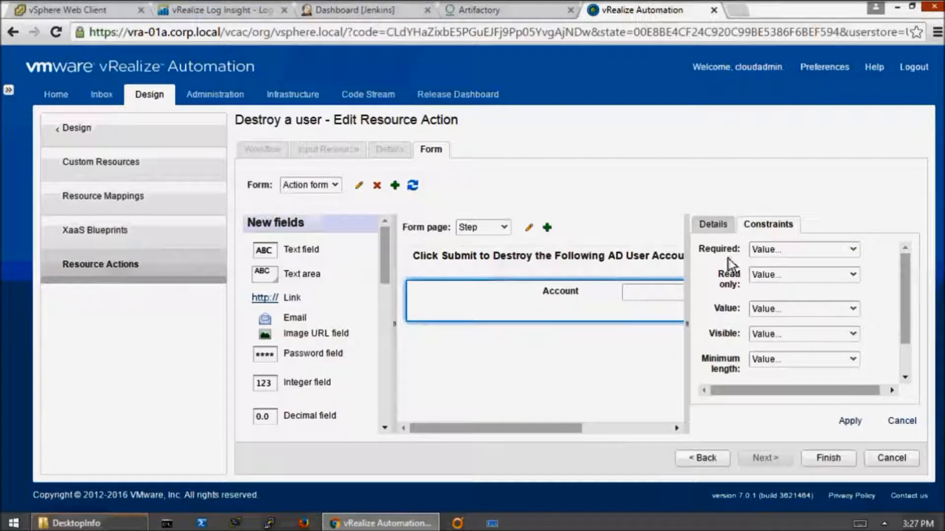
pyautogui.click(852, 275)
pyautogui.click(761, 309)
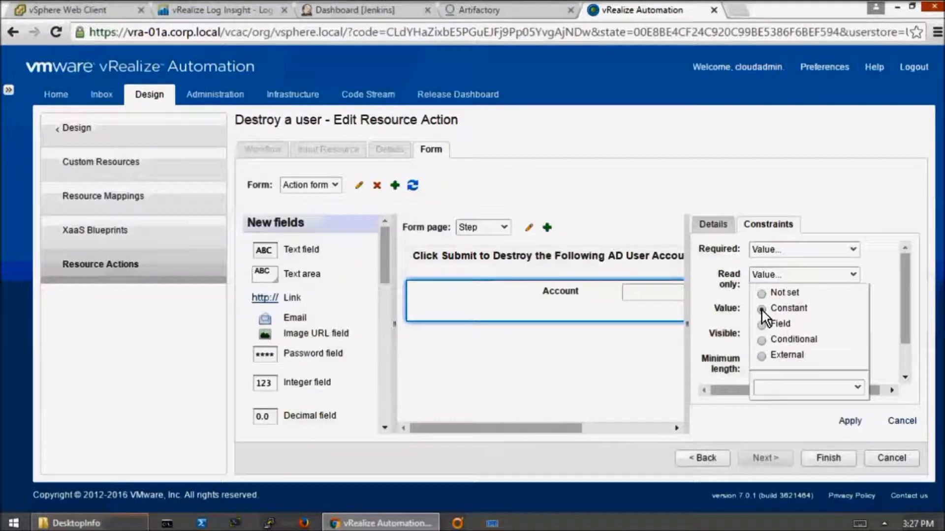
pyautogui.click(857, 389)
pyautogui.click(778, 423)
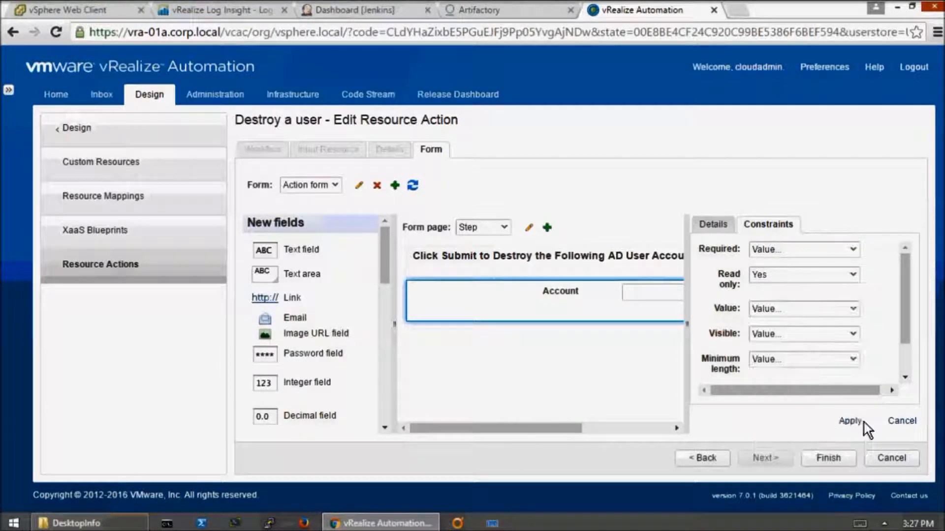
pyautogui.click(851, 421)
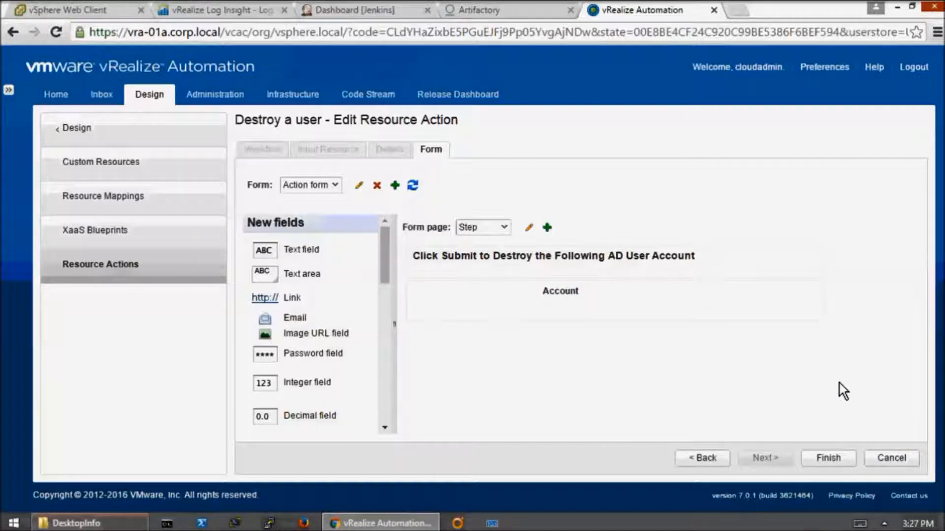
# - Finish the resource action and publish Destroy Account
pyautogui.click(828, 459)
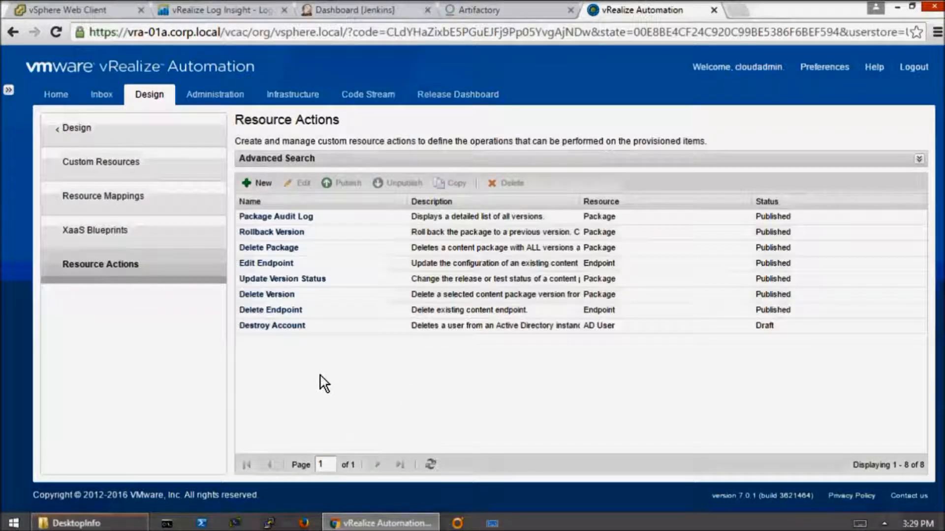
pyautogui.click(344, 325)
pyautogui.click(342, 184)
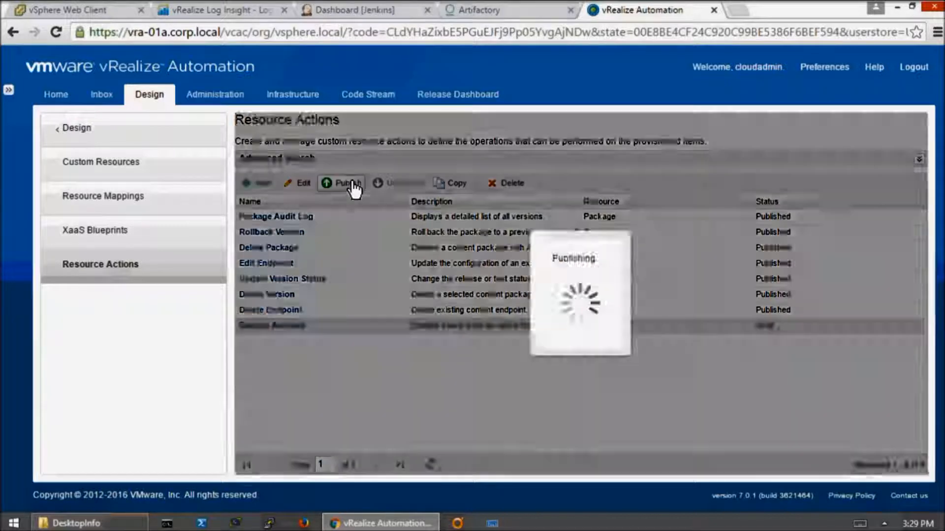
# - Start a new resource action from the Disable a user workflow in the library's Microsoft Active Directory User folder, accepting the default input resource
pyautogui.click(259, 183)
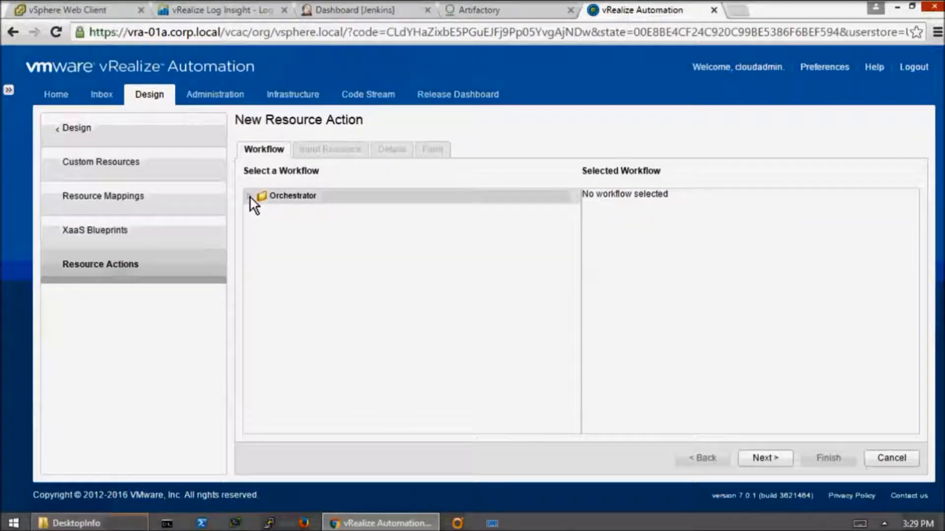
pyautogui.click(250, 197)
pyautogui.click(261, 258)
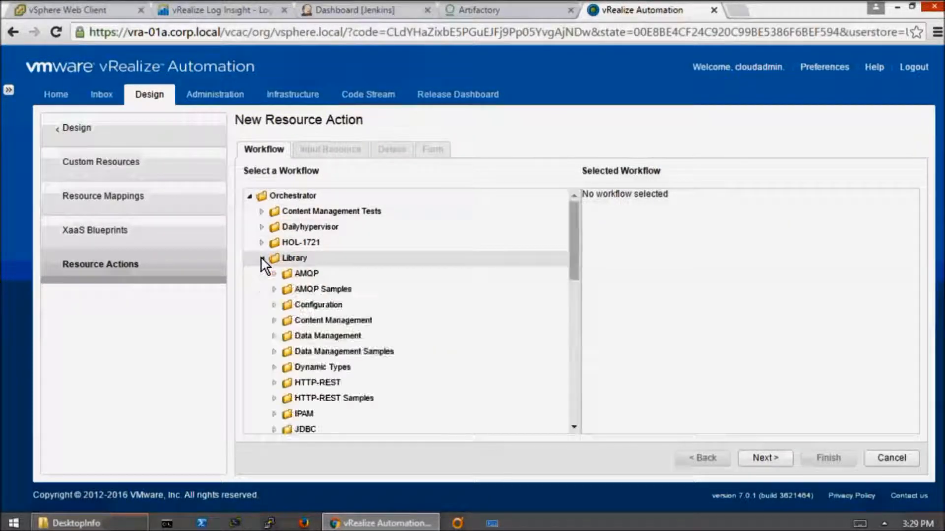
pyautogui.moveTo(571, 300); pyautogui.dragTo(569, 325)
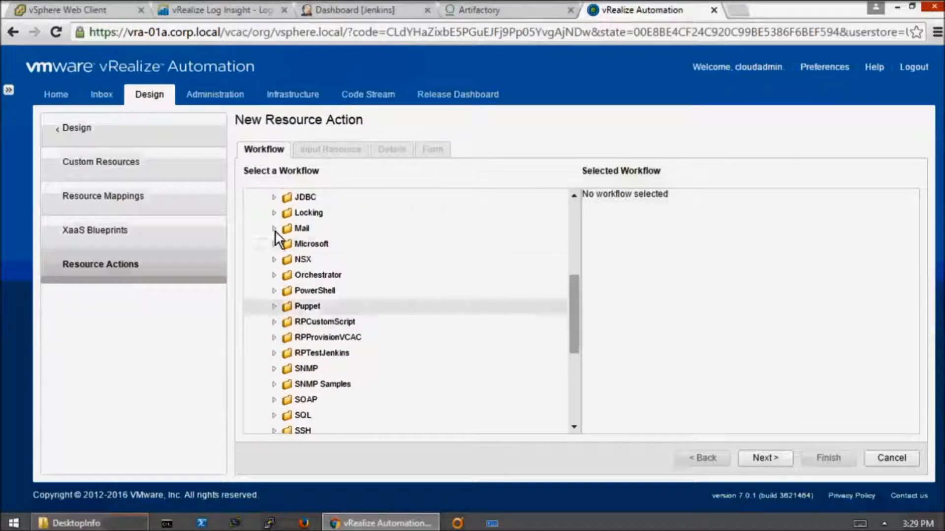
pyautogui.click(275, 245)
pyautogui.click(288, 260)
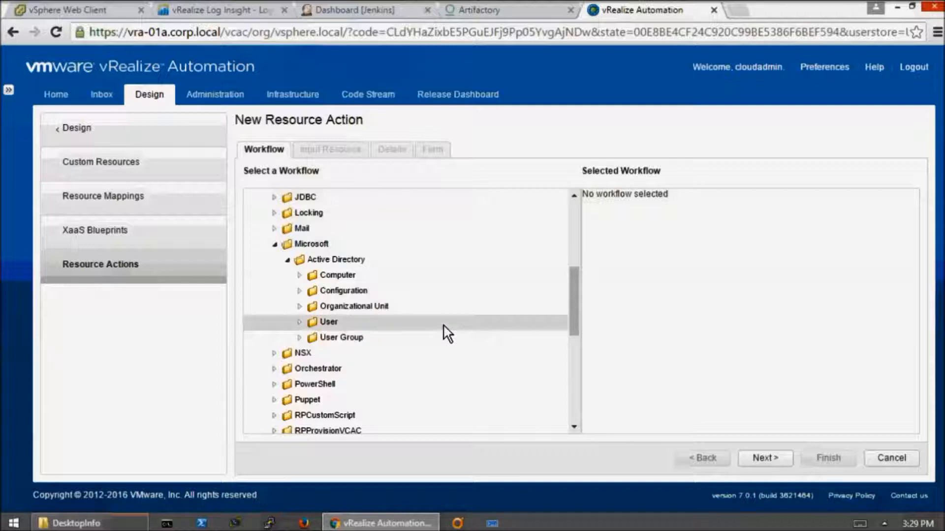
pyautogui.click(298, 323)
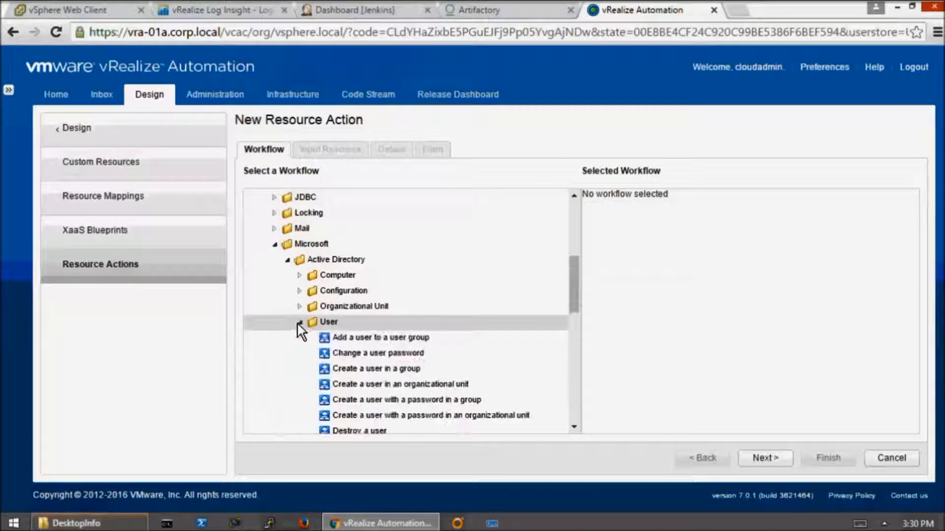
pyautogui.scroll(-3, 457, 386)
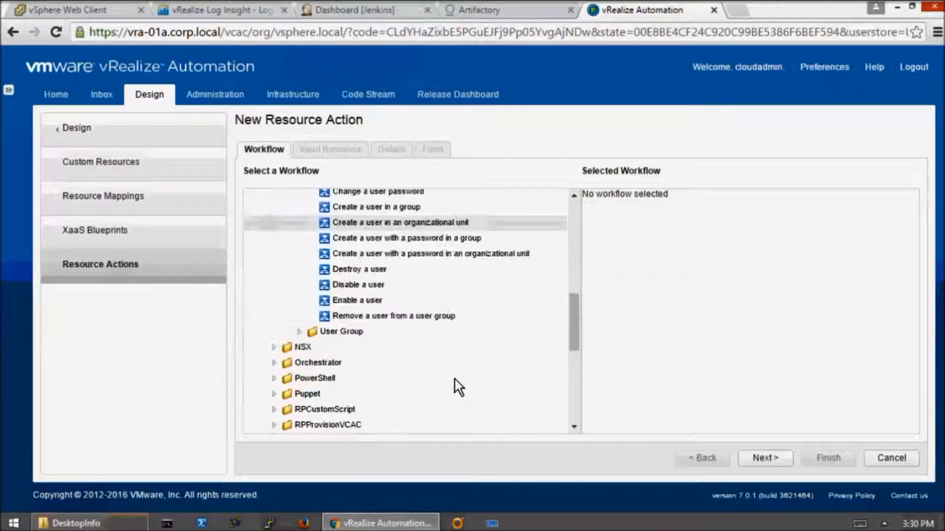
pyautogui.click(352, 285)
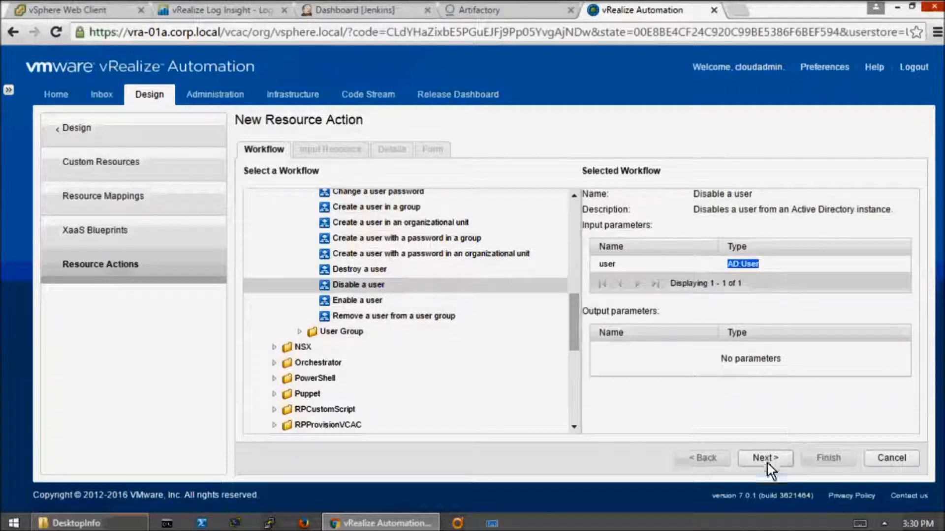
pyautogui.click(767, 462)
pyautogui.click(764, 456)
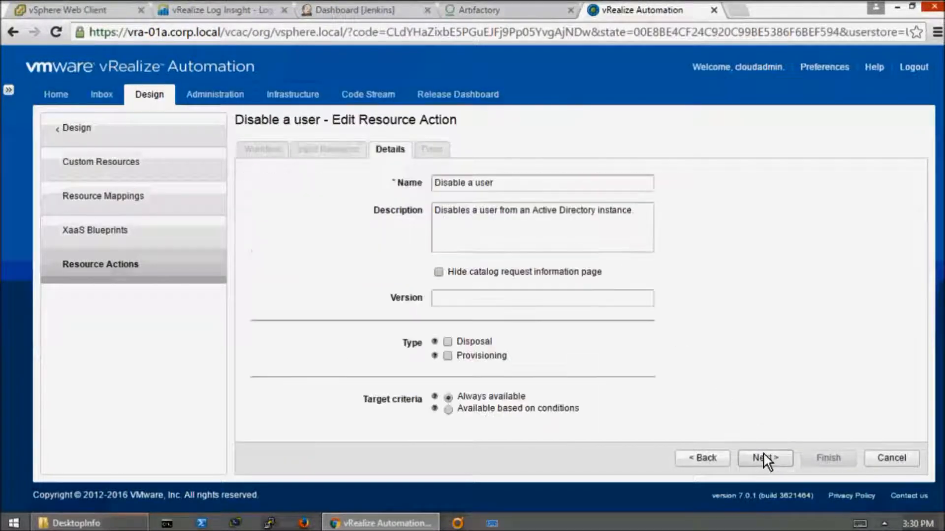
# - Name the action Disable Account, hide its catalog request information page and set the version to 1.0.0
pyautogui.click(477, 300)
pyautogui.click(508, 183)
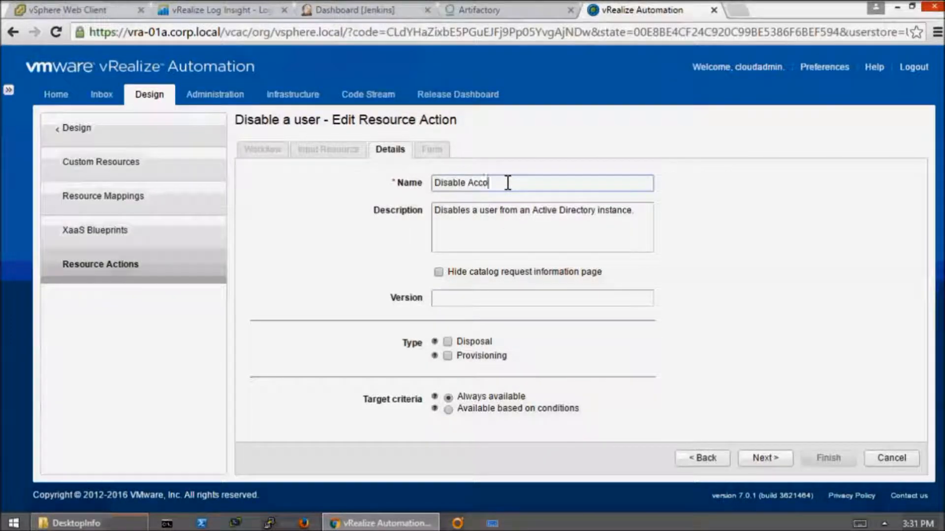
pyautogui.click(438, 272)
pyautogui.click(444, 300)
pyautogui.write('1.0.0')
pyautogui.click(753, 352)
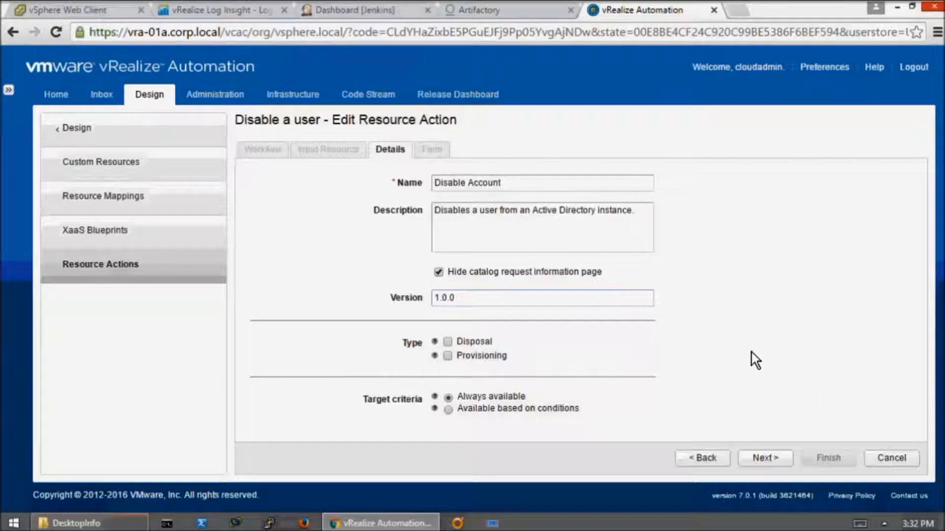
# - Make the action available only on the condition that Is enabled equals the constant true, and continue to the form design
pyautogui.click(449, 410)
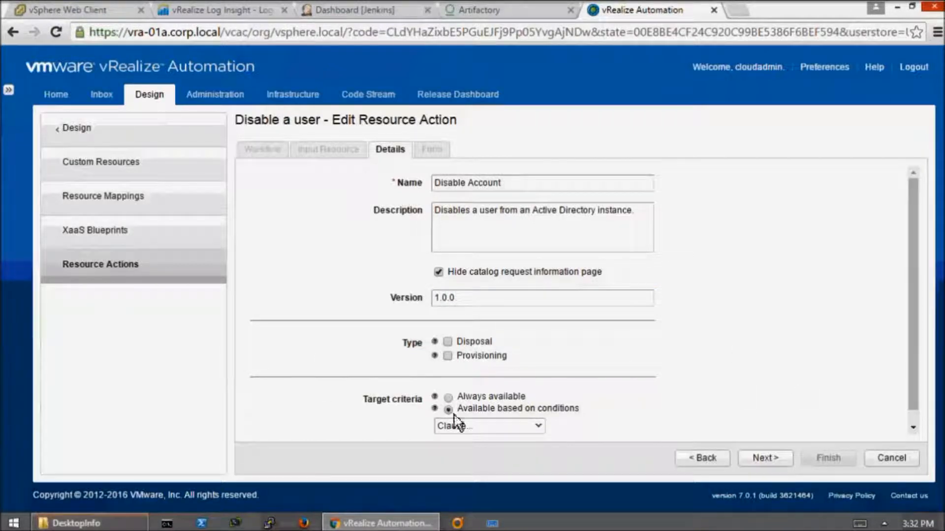
pyautogui.click(540, 428)
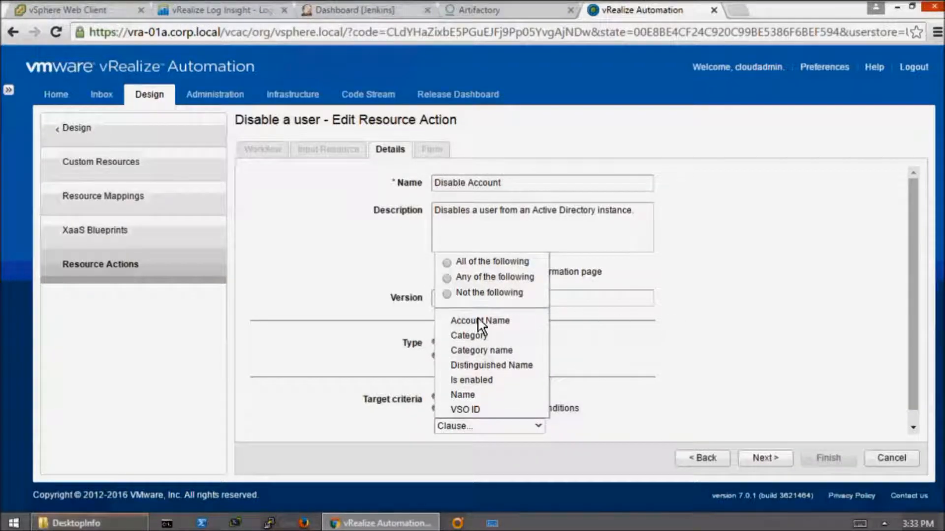
pyautogui.click(472, 381)
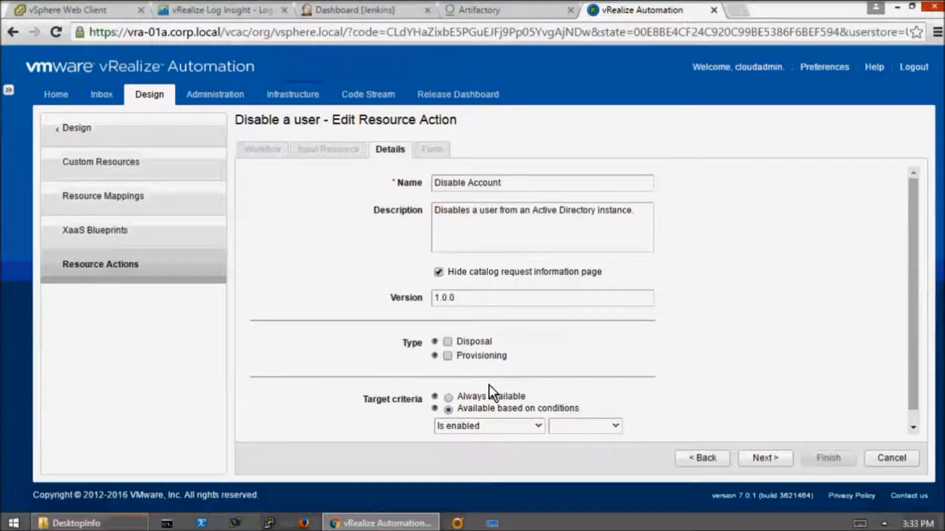
pyautogui.click(615, 426)
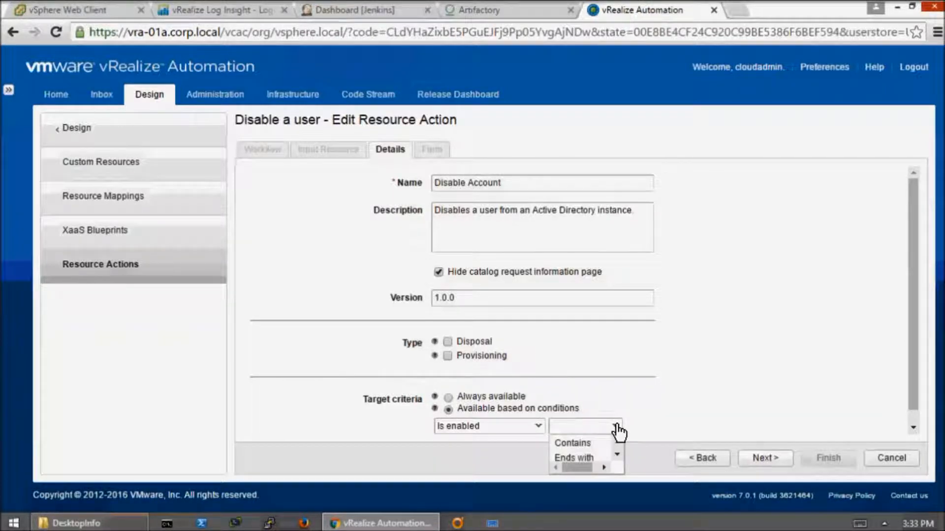
pyautogui.click(616, 454)
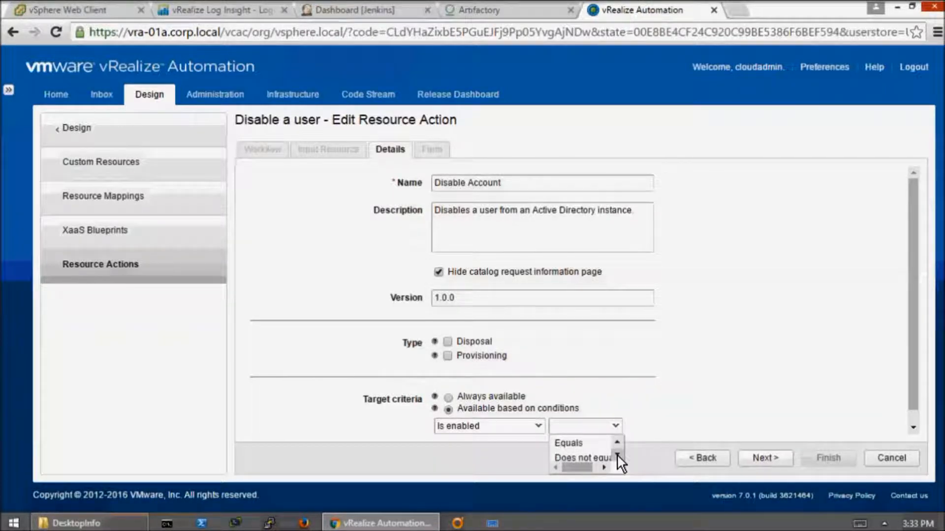
pyautogui.click(581, 445)
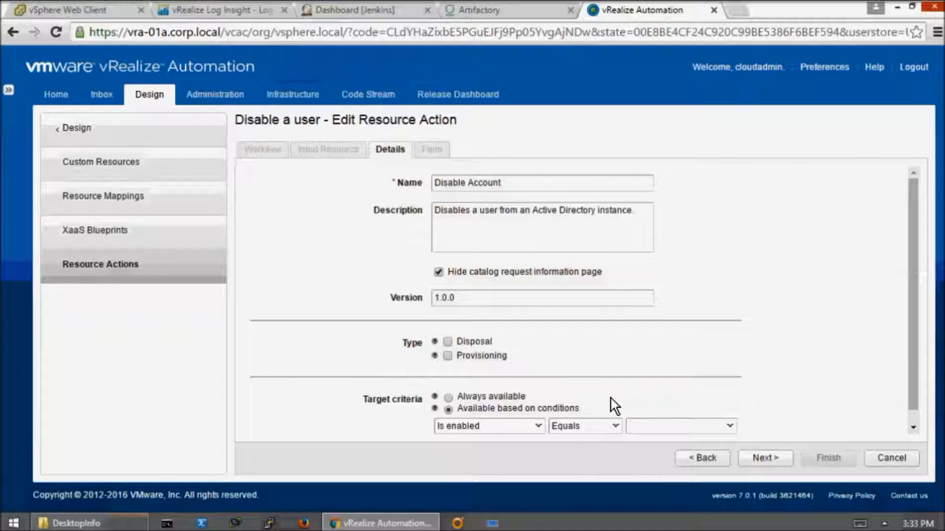
pyautogui.click(730, 426)
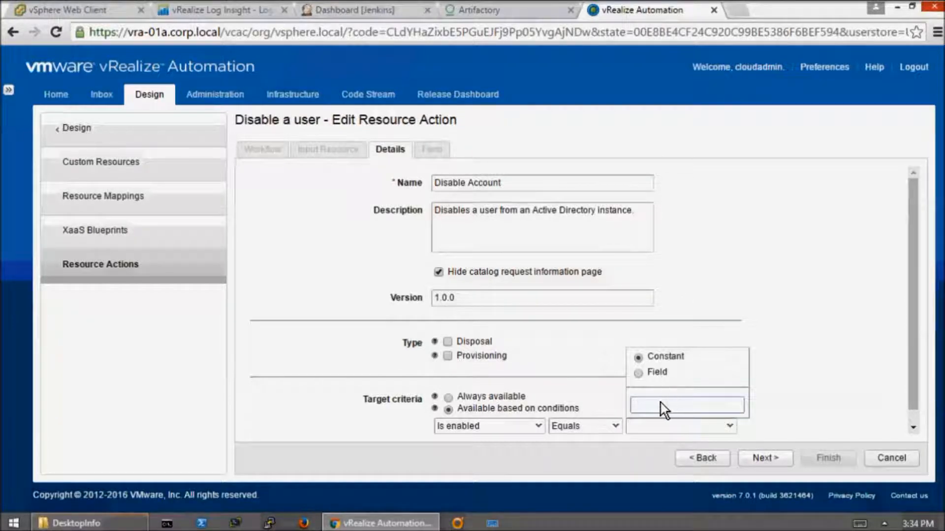
pyautogui.write('true')
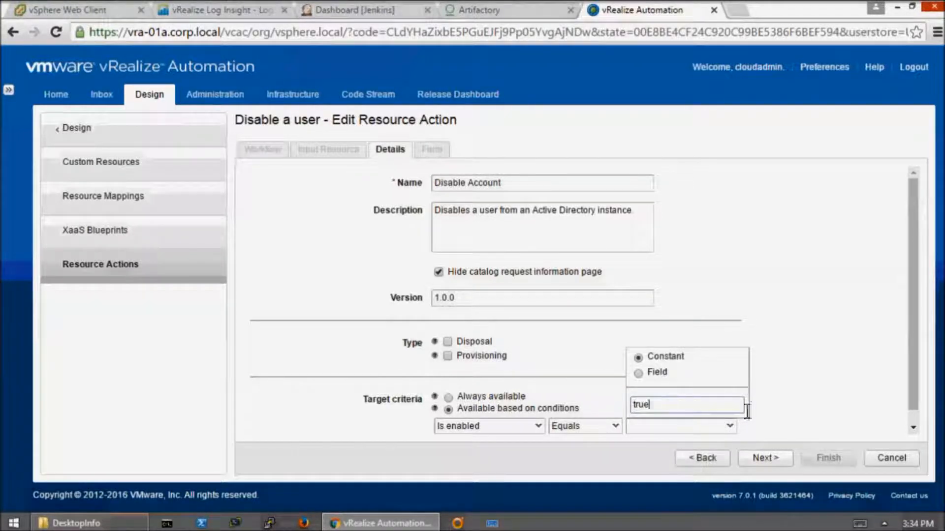
pyautogui.click(785, 416)
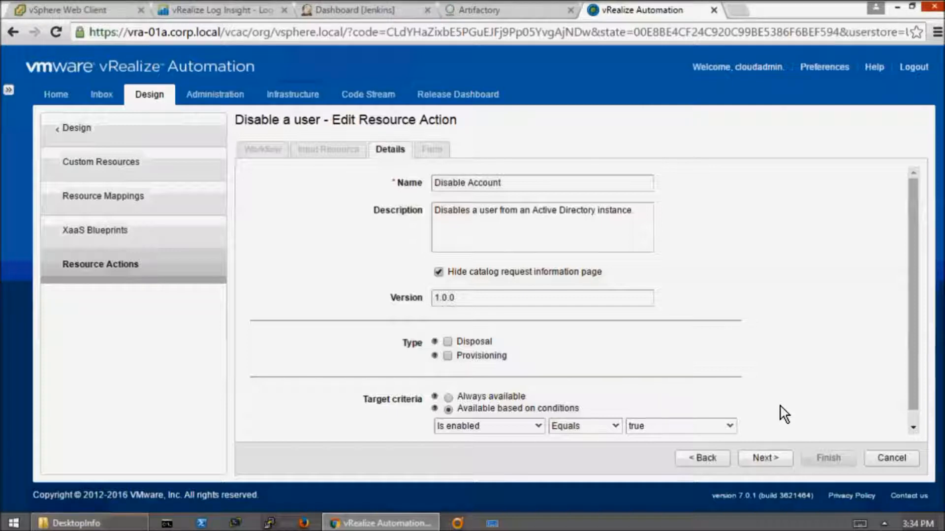
pyautogui.click(763, 456)
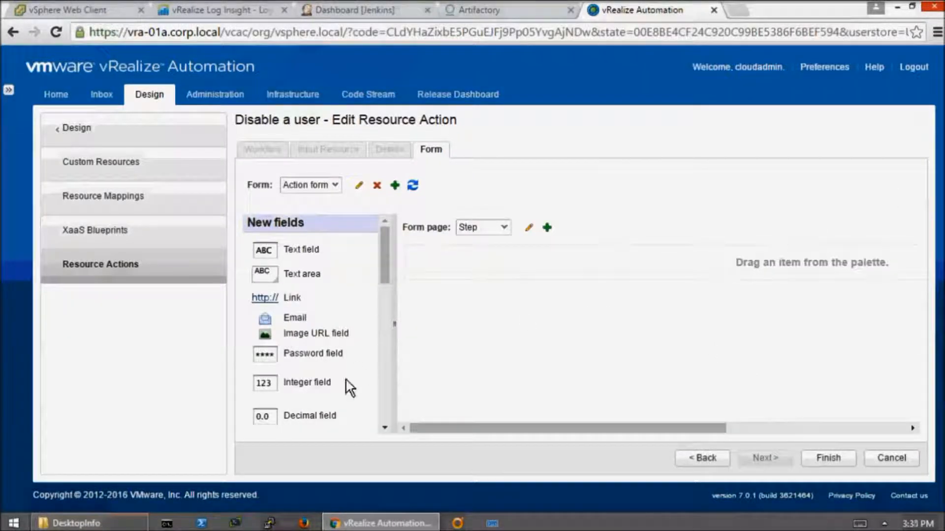
# - Add a section header to the action form with the heading Disable the Following AD User Account
pyautogui.moveTo(384, 259); pyautogui.dragTo(388, 418)
pyautogui.moveTo(314, 381); pyautogui.dragTo(495, 266)
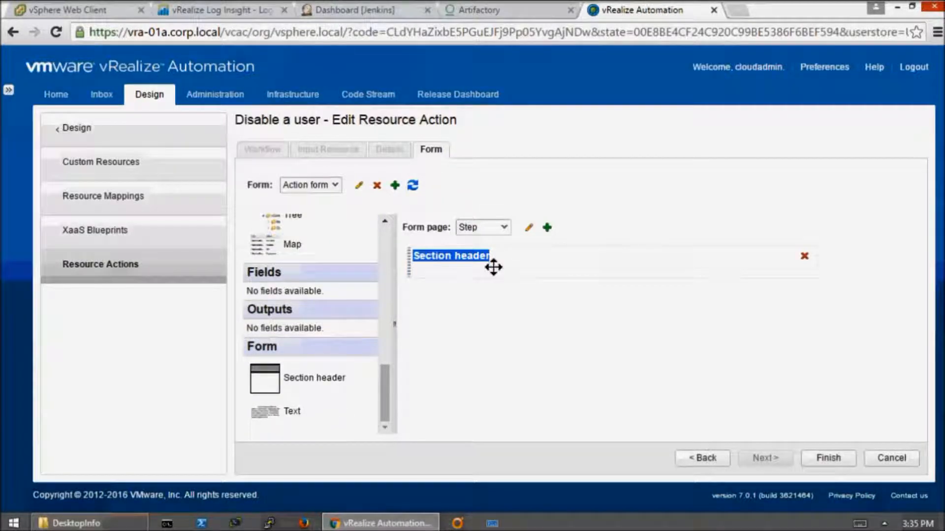
pyautogui.doubleClick(493, 268)
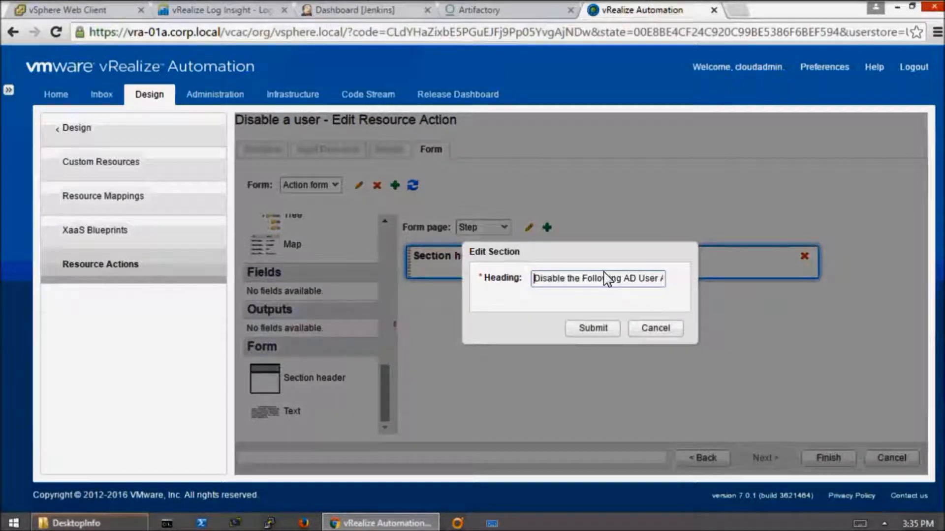
pyautogui.press('End')
pyautogui.click(600, 329)
pyautogui.click(628, 251)
pyautogui.click(653, 327)
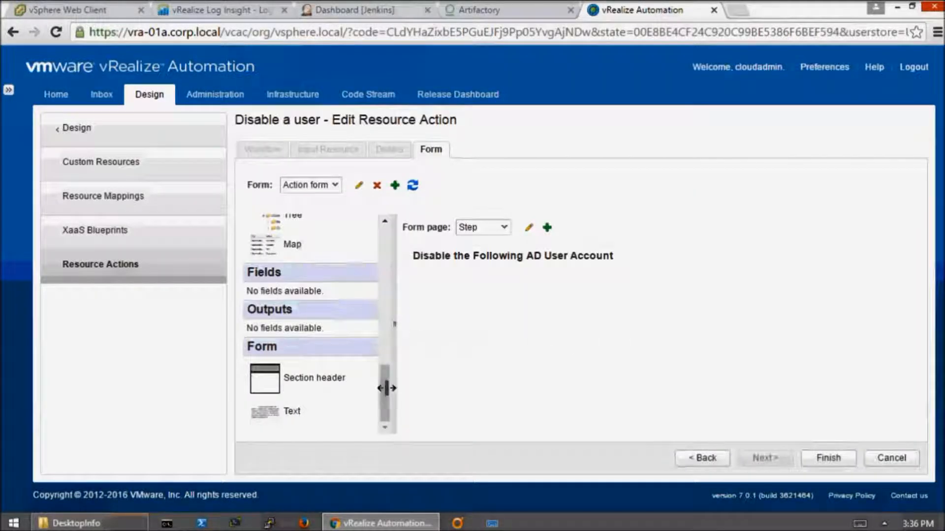
# - Add a text field below the section header with the ID userAccount and the label Account
pyautogui.moveTo(385, 386); pyautogui.dragTo(379, 228)
pyautogui.moveTo(283, 246); pyautogui.dragTo(444, 288)
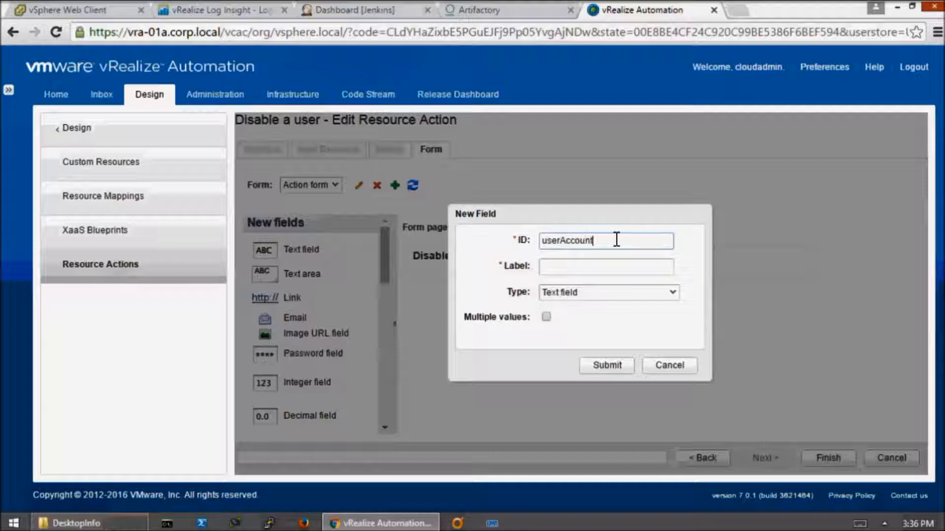
pyautogui.click(627, 265)
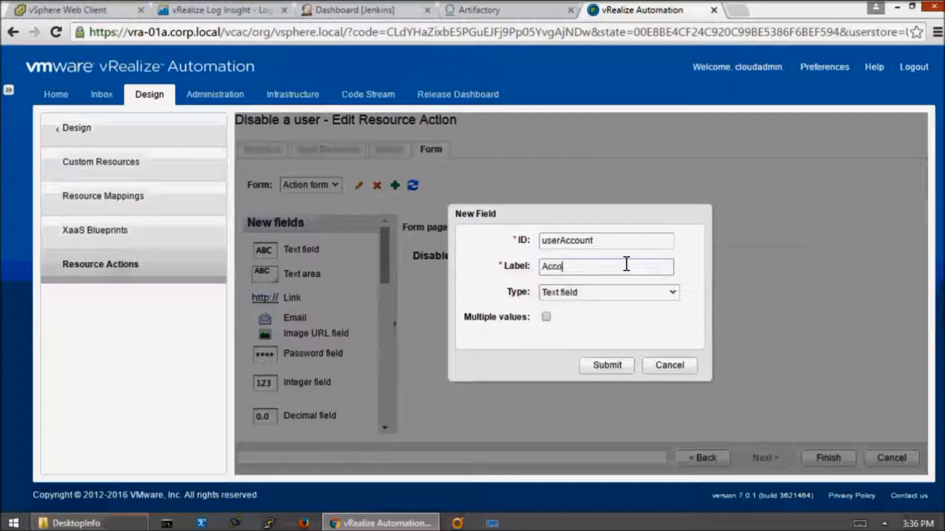
pyautogui.click(604, 366)
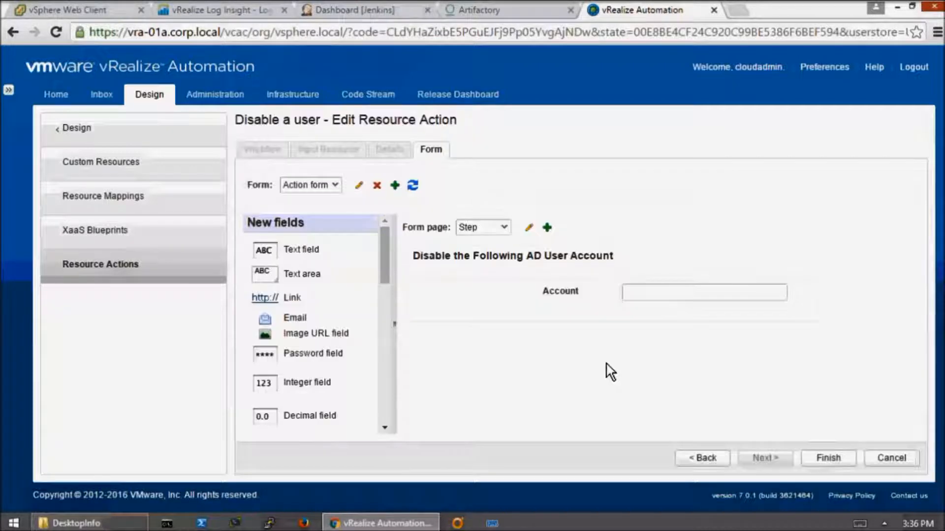
# - Set the Account field's default value to the Account Name field of the user resource
pyautogui.click(685, 291)
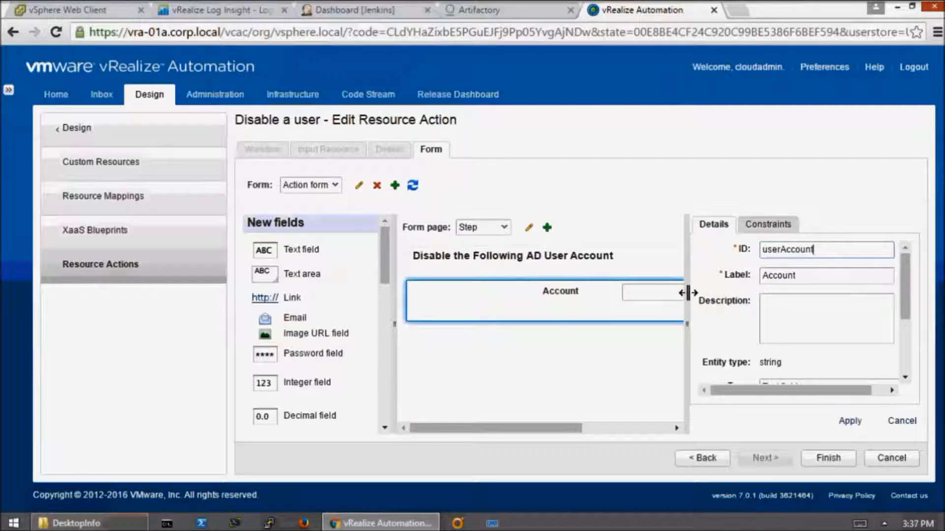
pyautogui.moveTo(904, 288); pyautogui.dragTo(901, 348)
pyautogui.click(863, 350)
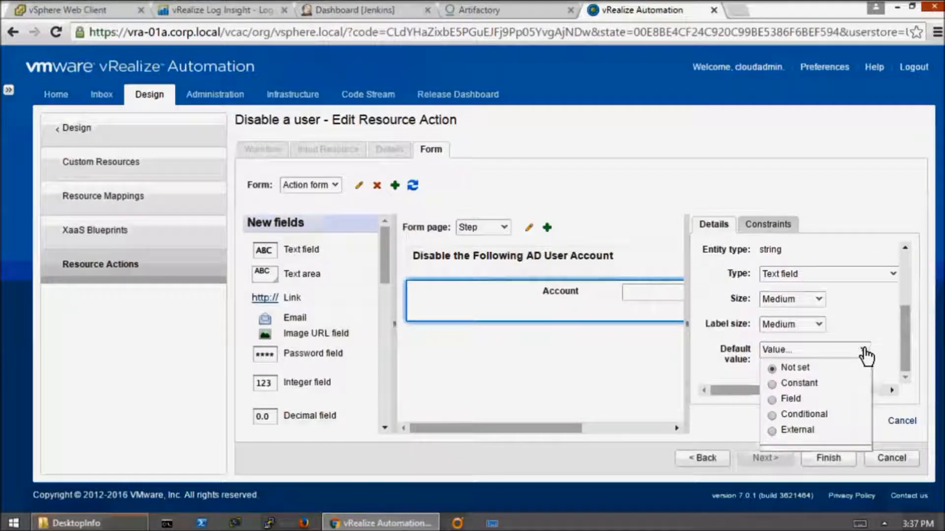
pyautogui.click(773, 400)
pyautogui.click(795, 457)
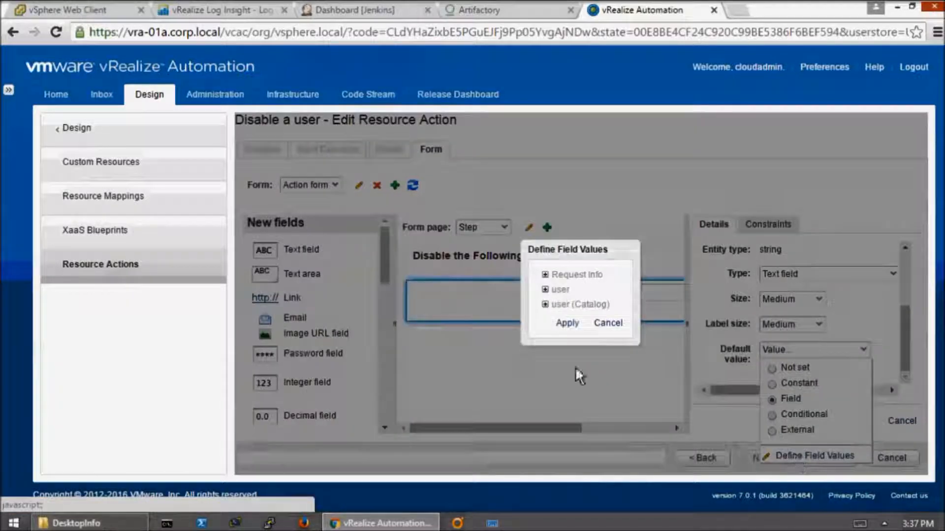
pyautogui.click(544, 290)
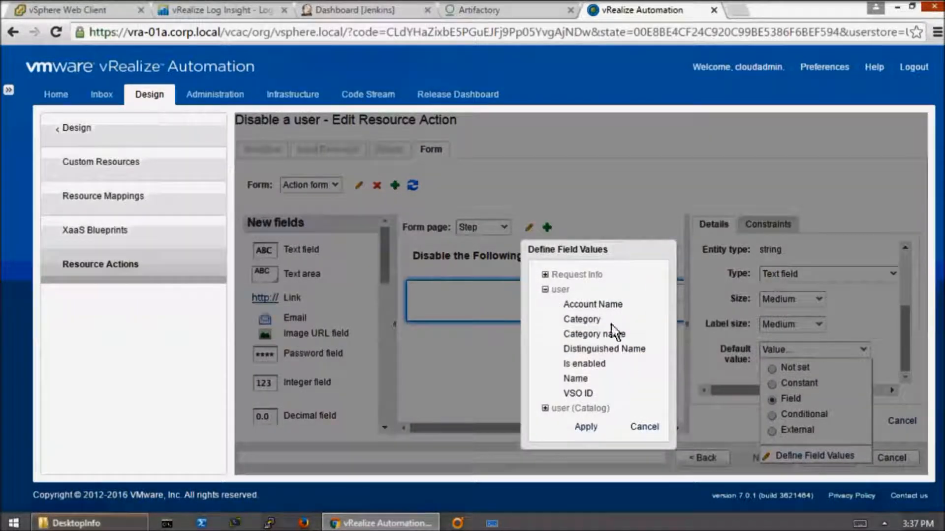
pyautogui.click(613, 306)
pyautogui.click(587, 427)
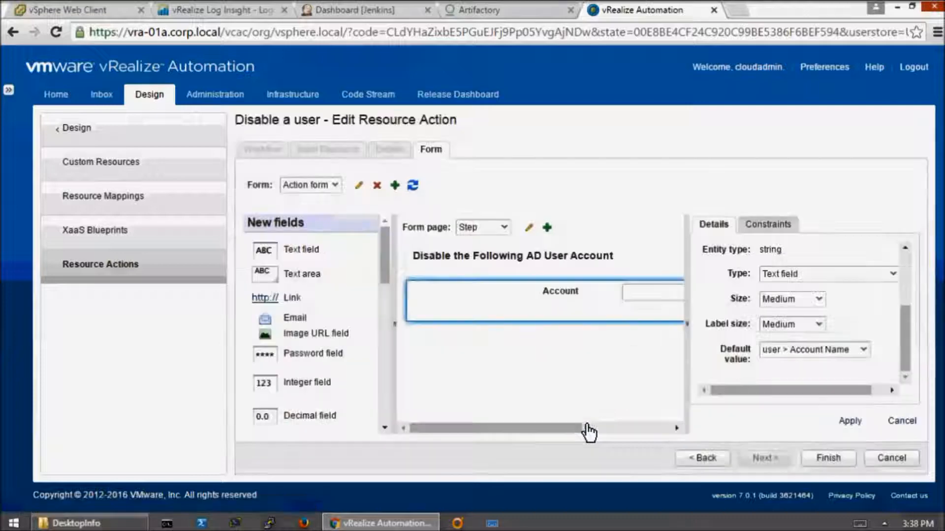
# - Set the Account field's Read only constraint to the constant Yes and apply the field changes
pyautogui.click(760, 227)
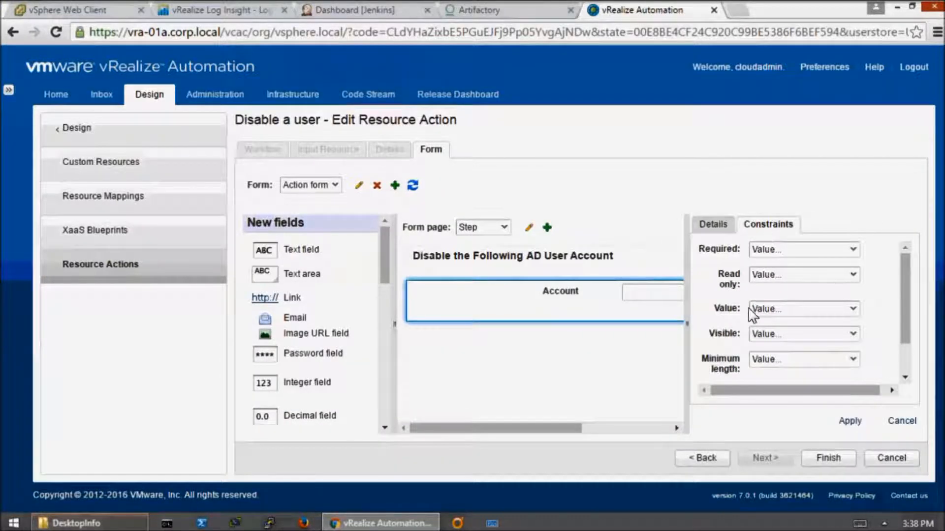
pyautogui.click(854, 276)
pyautogui.click(761, 309)
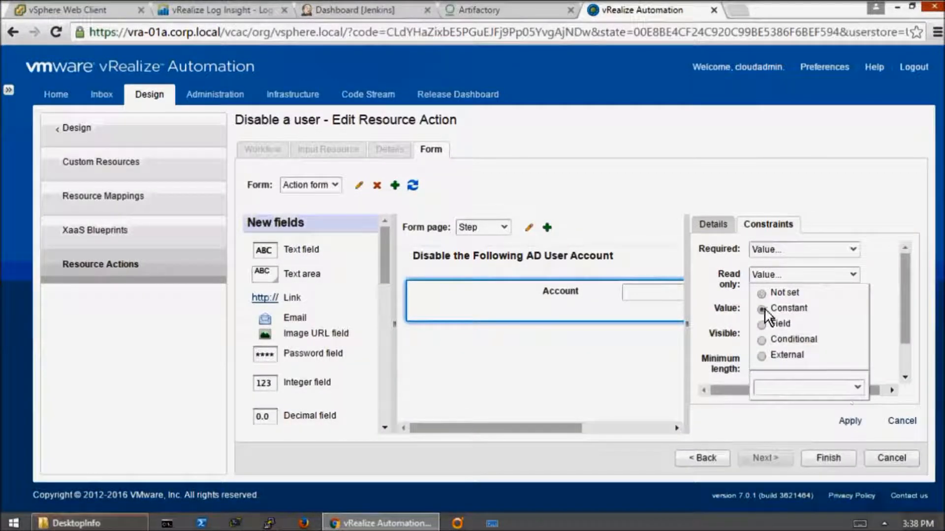
pyautogui.click(859, 390)
pyautogui.click(778, 422)
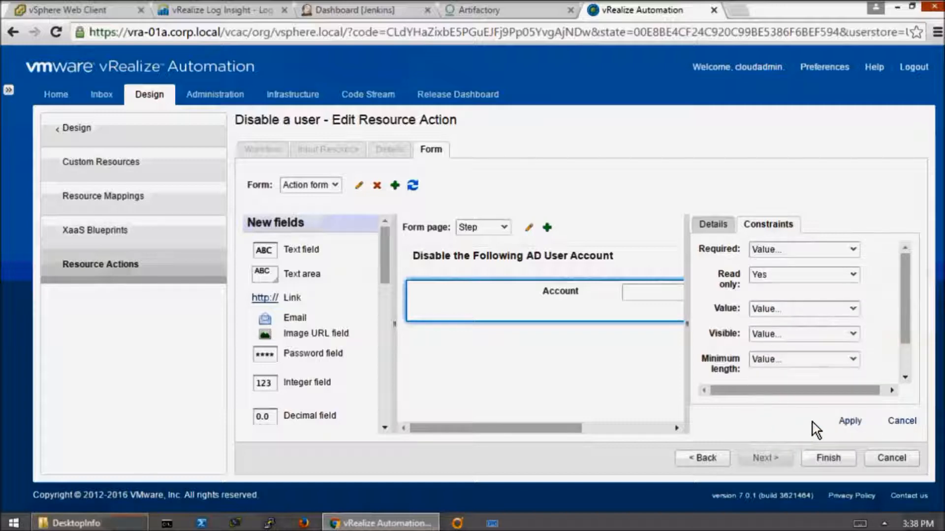
pyautogui.click(850, 422)
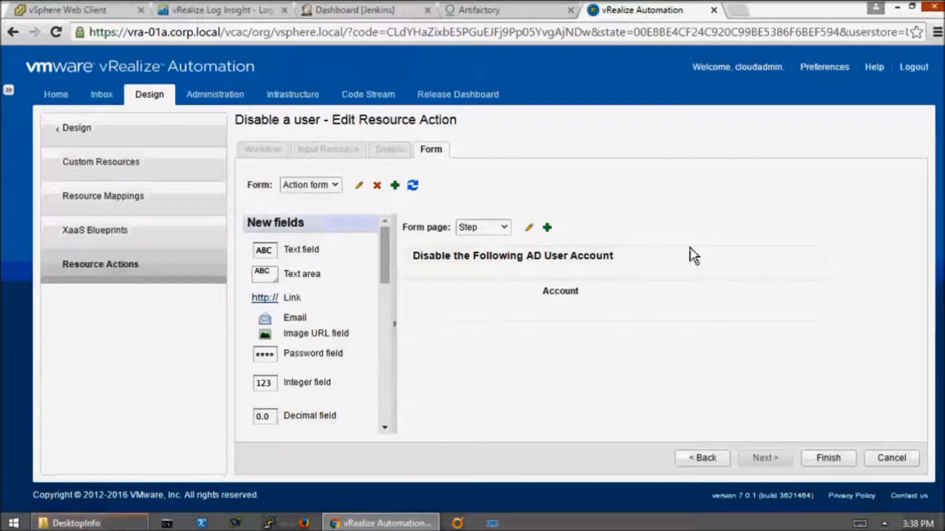
# - Finish the resource action form and publish Disable Account
pyautogui.click(829, 456)
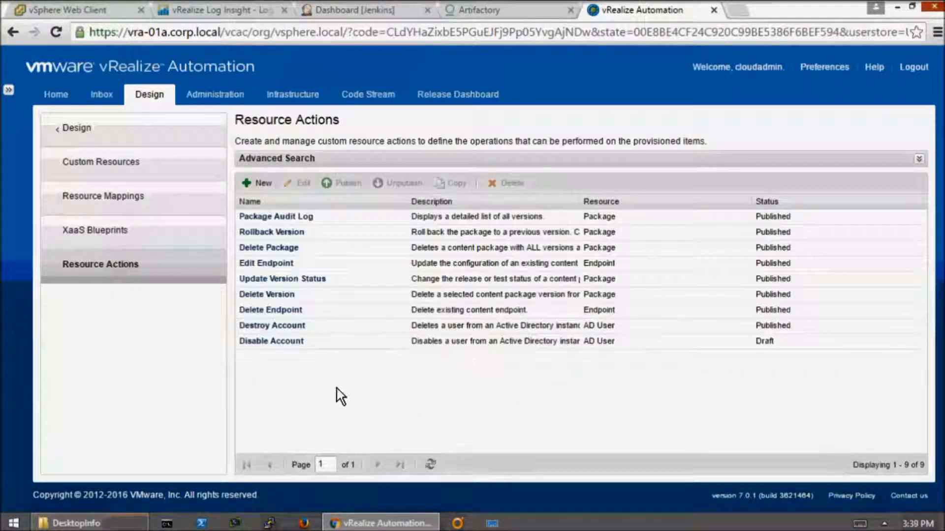
pyautogui.click(353, 344)
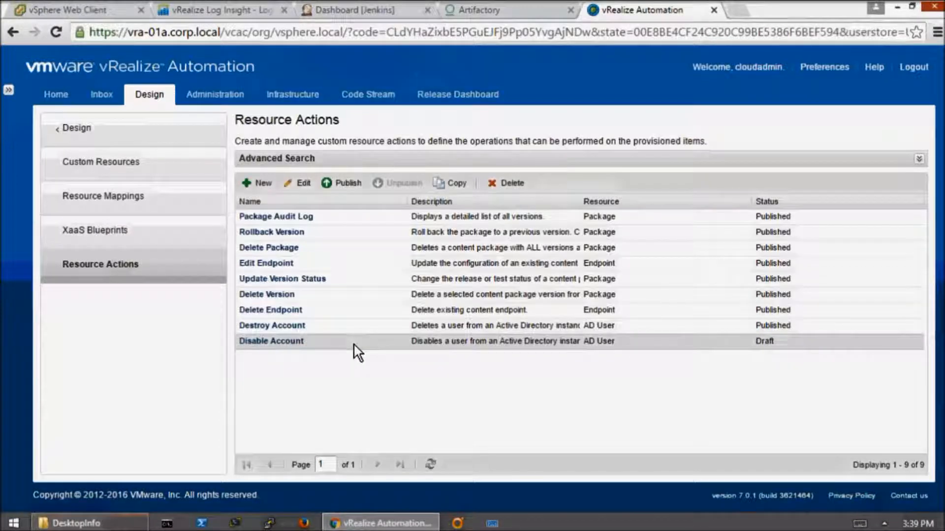
pyautogui.click(347, 183)
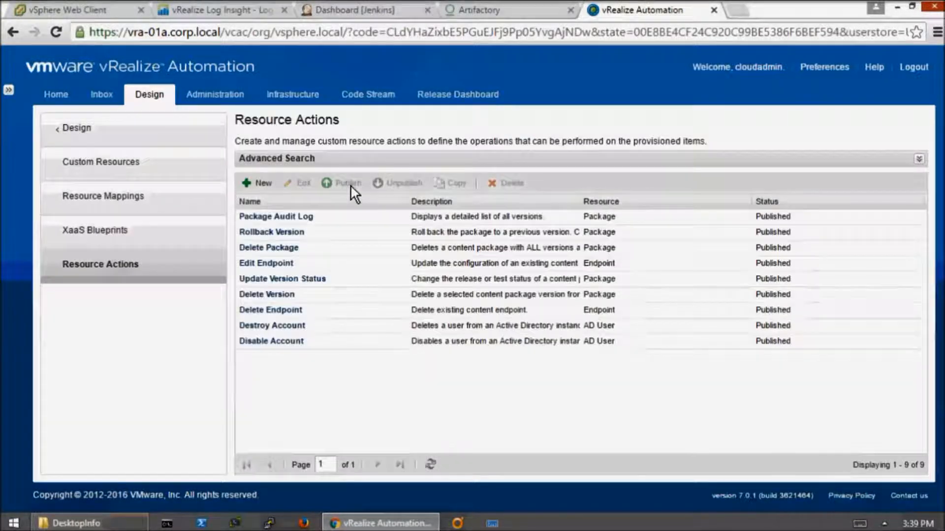
# - Start a new resource action and select the Enable a user workflow from the library's Microsoft Active Directory User folder
pyautogui.click(262, 184)
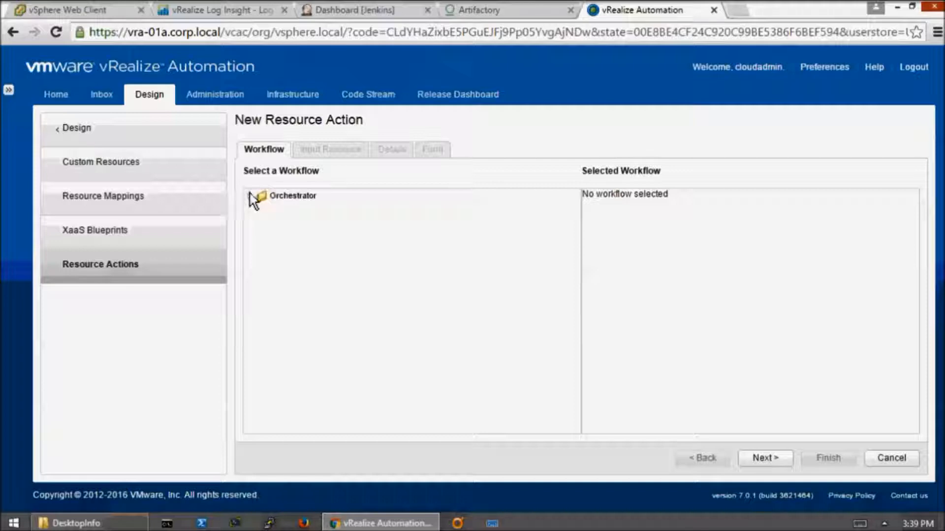
pyautogui.click(249, 197)
pyautogui.click(261, 258)
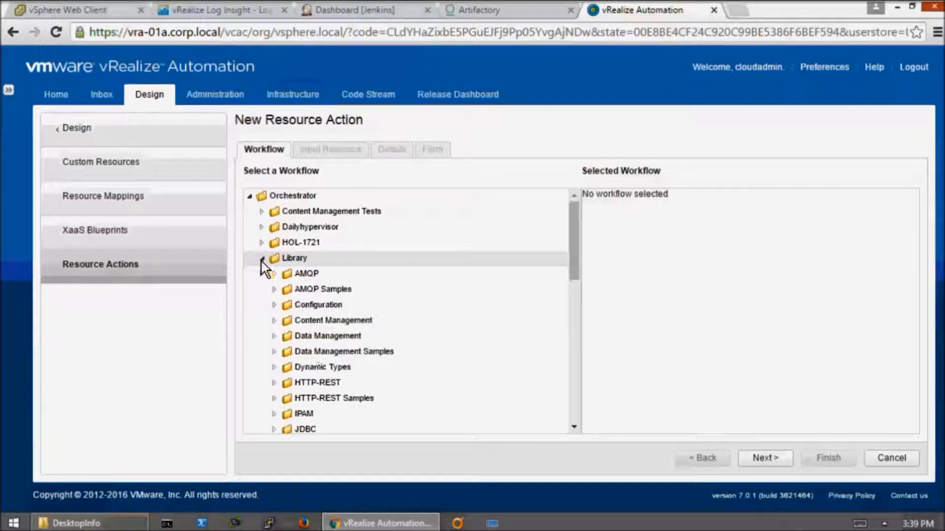
pyautogui.scroll(-5, 412, 374)
pyautogui.scroll(-3, 412, 373)
pyautogui.scroll(6, 412, 373)
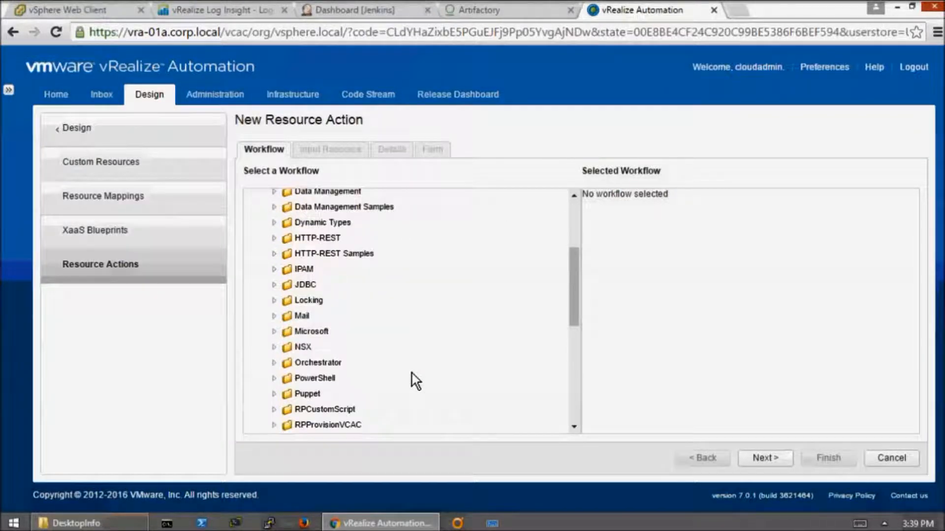
pyautogui.click(274, 331)
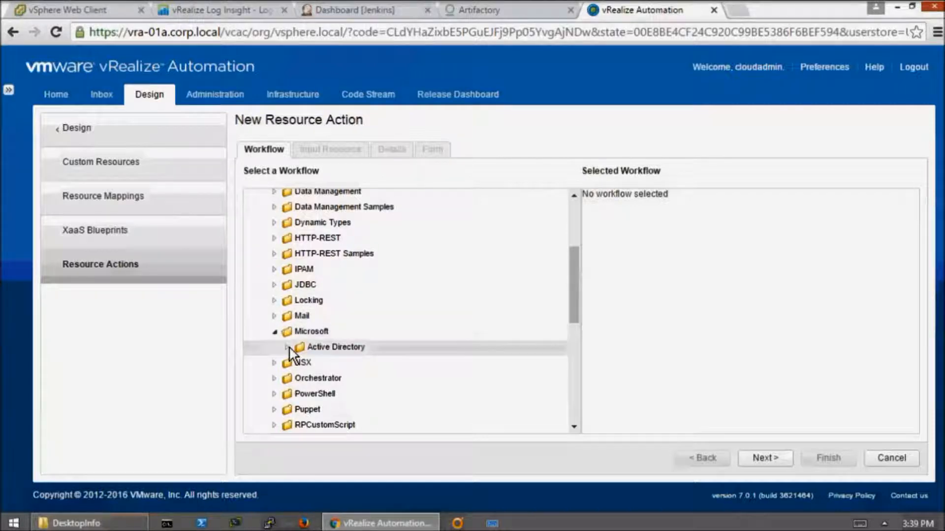
pyautogui.click(288, 347)
pyautogui.click(299, 409)
pyautogui.scroll(-10, 521, 345)
pyautogui.scroll(11, 521, 326)
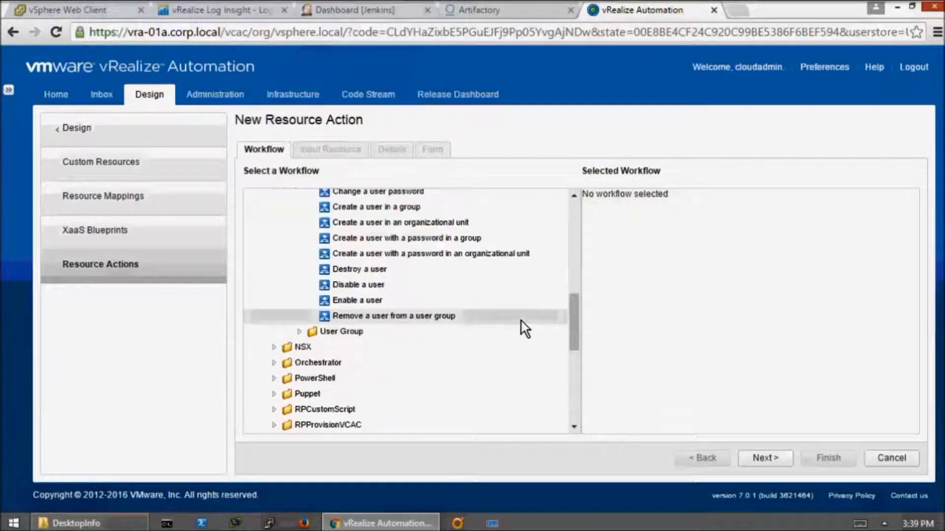
pyautogui.scroll(-5, 521, 321)
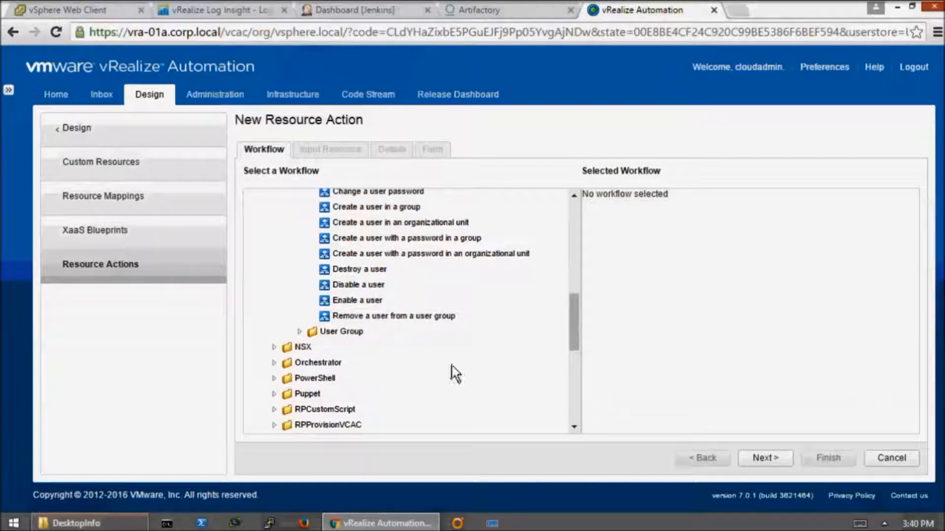
pyautogui.click(362, 300)
pyautogui.moveTo(764, 266); pyautogui.dragTo(714, 265)
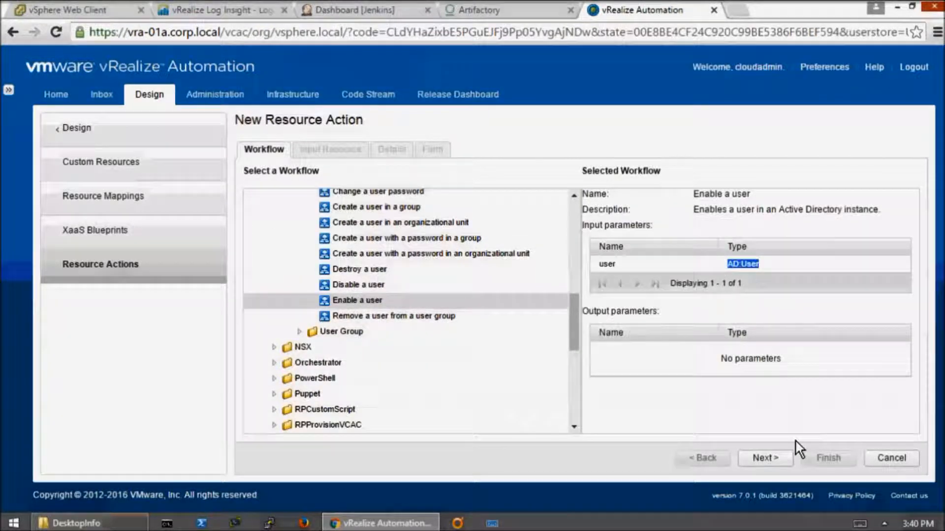
# - Keep the AD User input resource, name the action Enable Account, hide the catalog request information page and set the version to 1.0.0
pyautogui.click(776, 459)
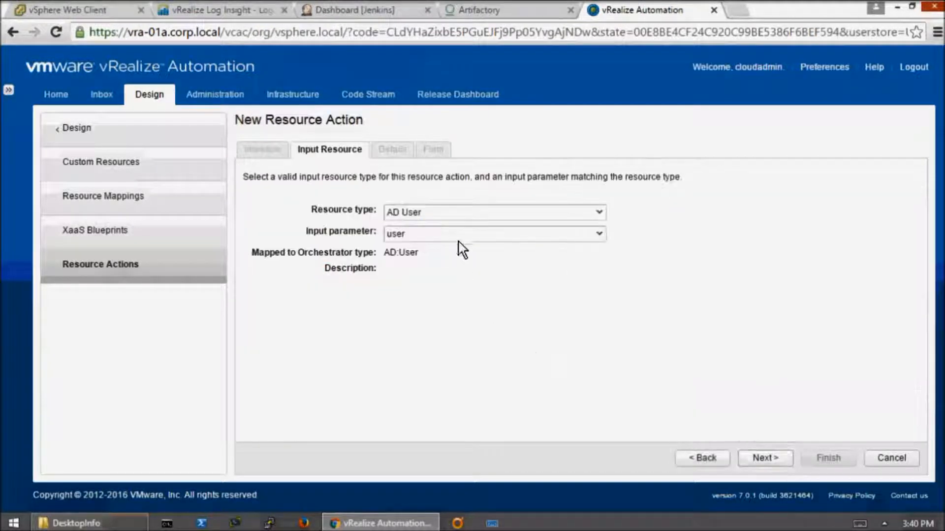
pyautogui.click(764, 456)
pyautogui.click(504, 184)
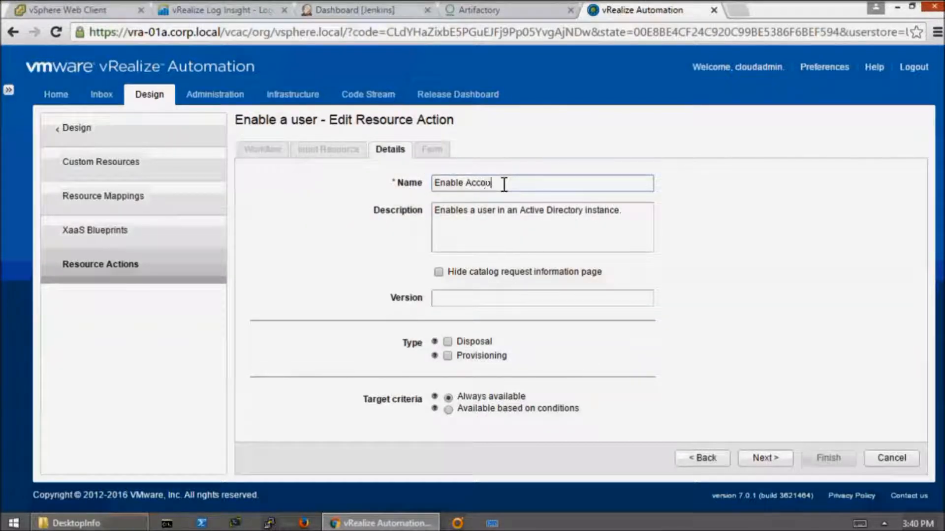
pyautogui.click(734, 283)
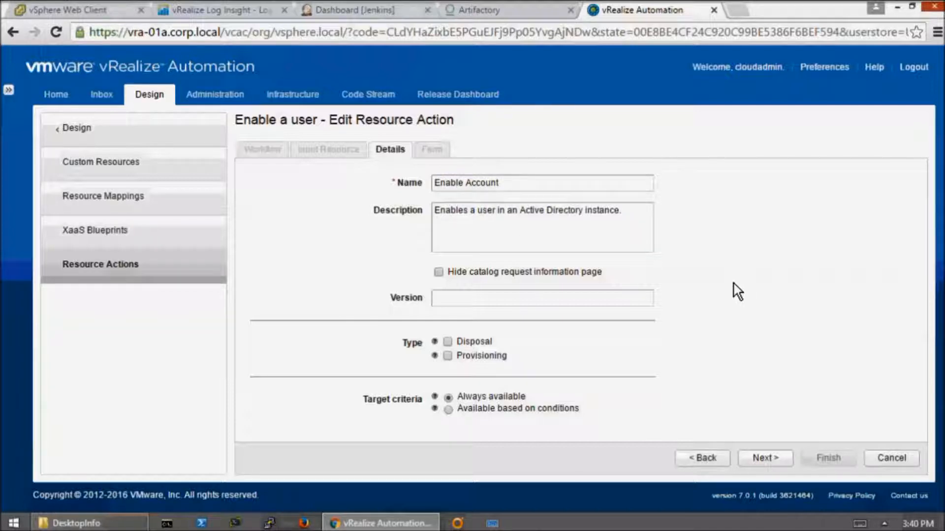
pyautogui.click(438, 272)
pyautogui.click(475, 301)
# - Make the Enable Account action available only on the condition that Is enabled equals the constant false
pyautogui.click(448, 410)
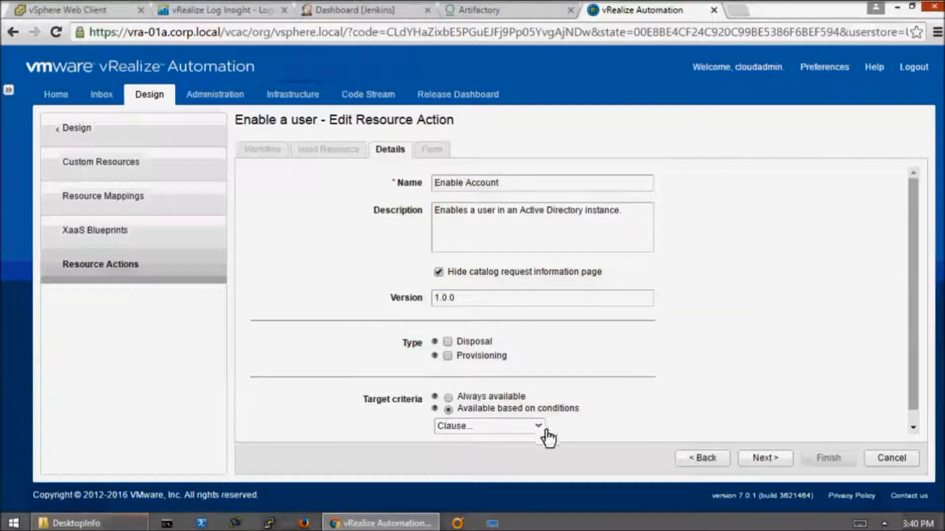
pyautogui.click(539, 427)
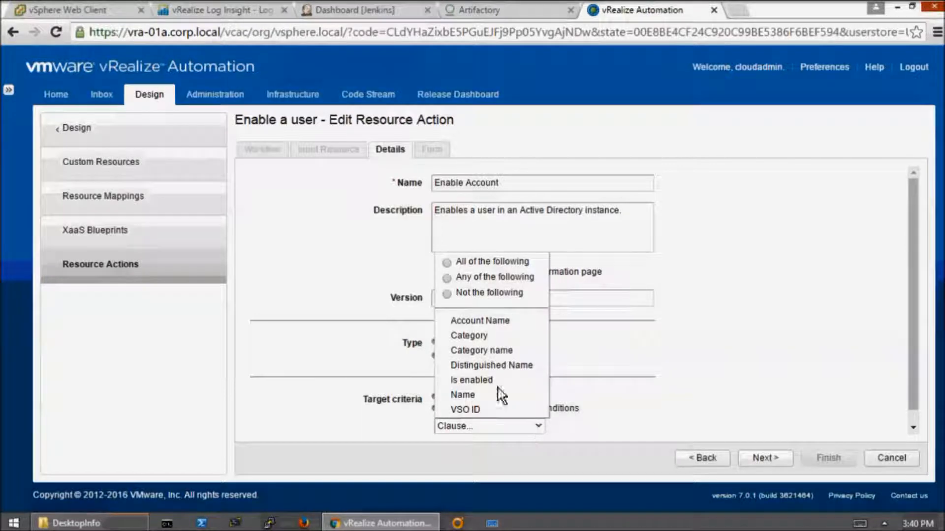
pyautogui.click(481, 382)
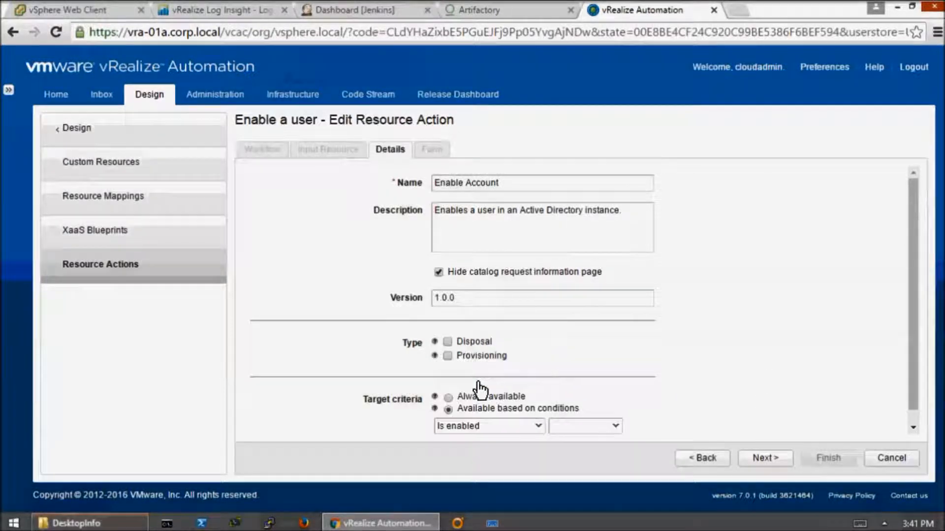
pyautogui.click(615, 426)
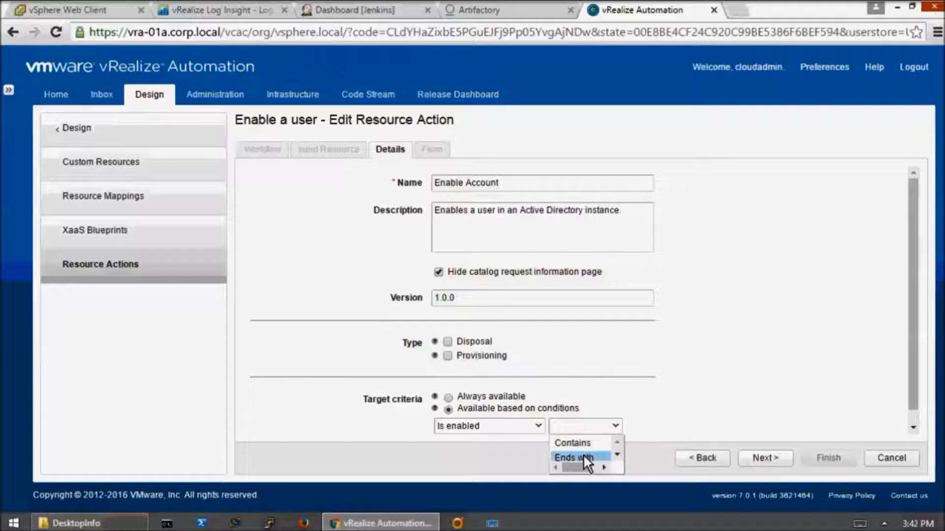
pyautogui.scroll(-2, 615, 448)
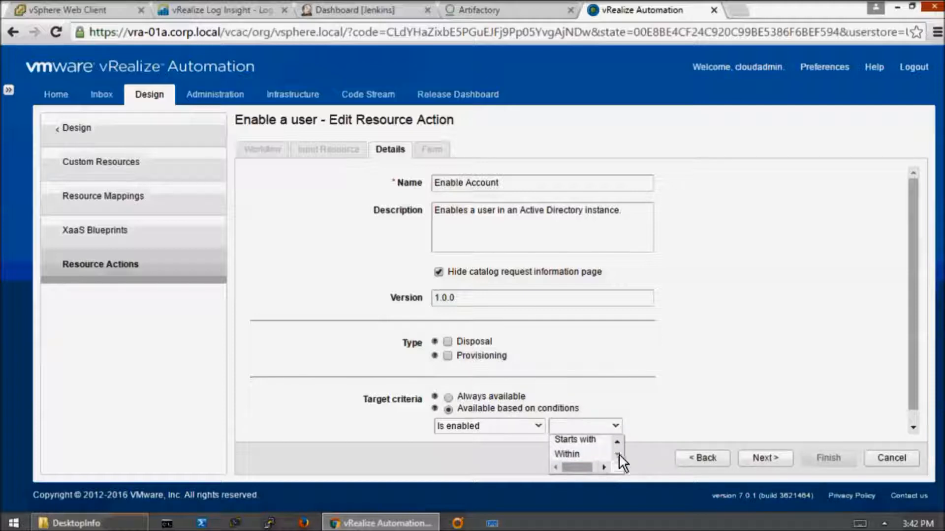
pyautogui.scroll(4, 618, 444)
pyautogui.click(600, 439)
pyautogui.click(730, 426)
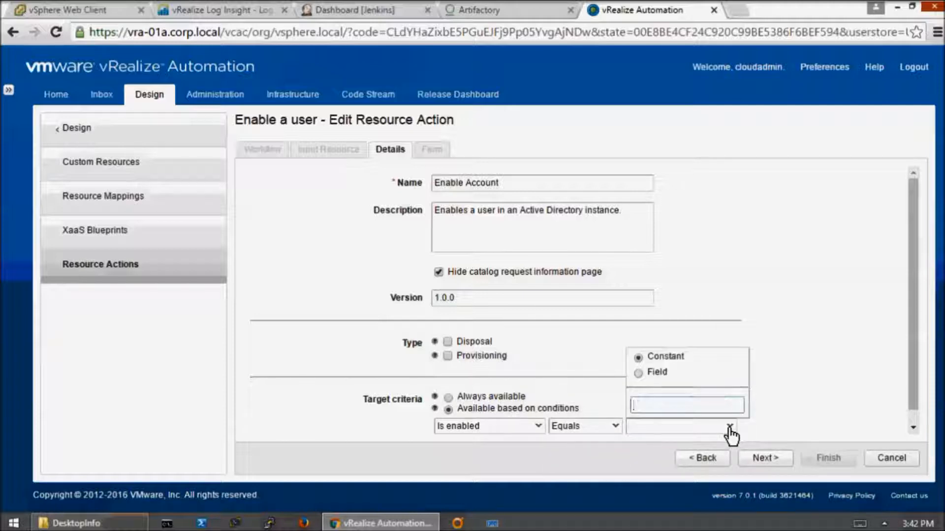
pyautogui.click(781, 389)
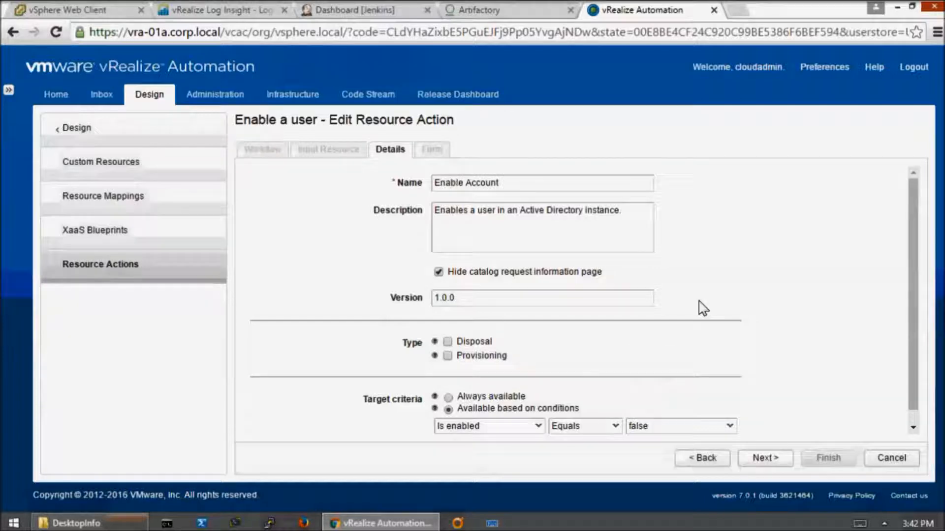
# - Add a section header reading "Click Submit to Enable the Following AD User Account" to the action form
pyautogui.click(767, 458)
pyautogui.scroll(-10, 388, 420)
pyautogui.moveTo(265, 379); pyautogui.dragTo(449, 270)
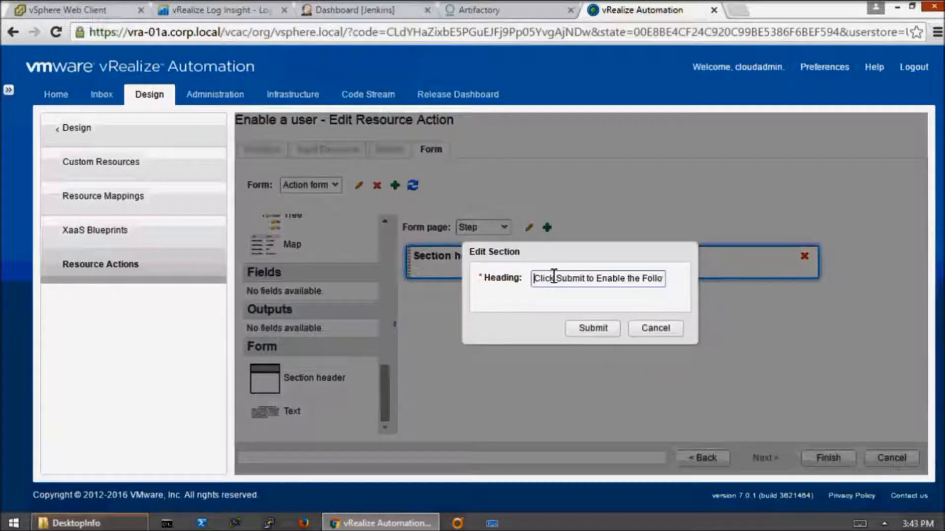
pyautogui.click(593, 328)
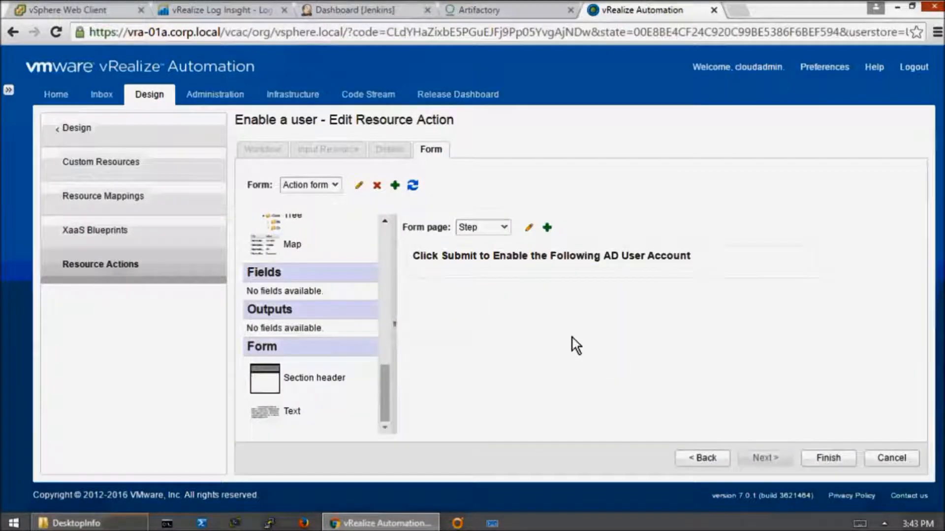
# - Add a text field with ID userAccount and label Account below the form's section header
pyautogui.scroll(10, 389, 344)
pyautogui.moveTo(295, 249); pyautogui.dragTo(453, 289)
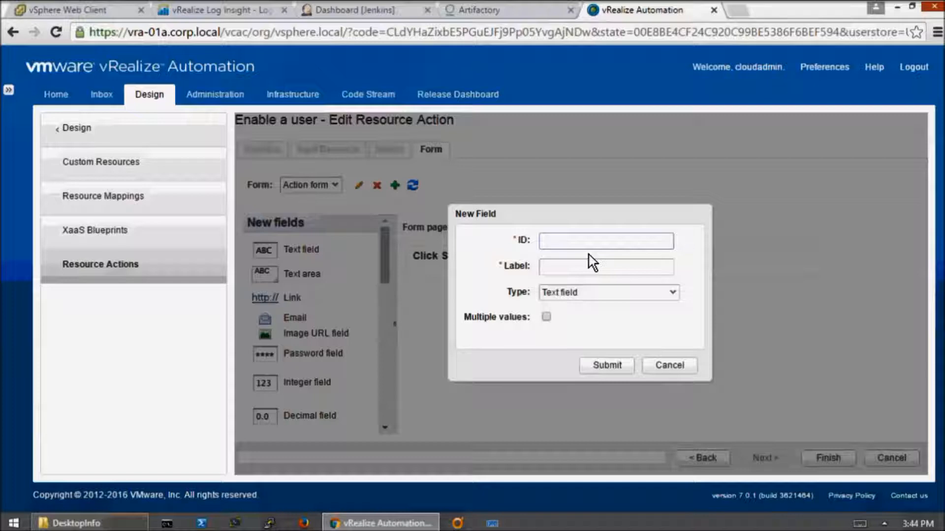
pyautogui.write('userAccount')
pyautogui.press('Tab')
pyautogui.write('Account')
pyautogui.click(607, 365)
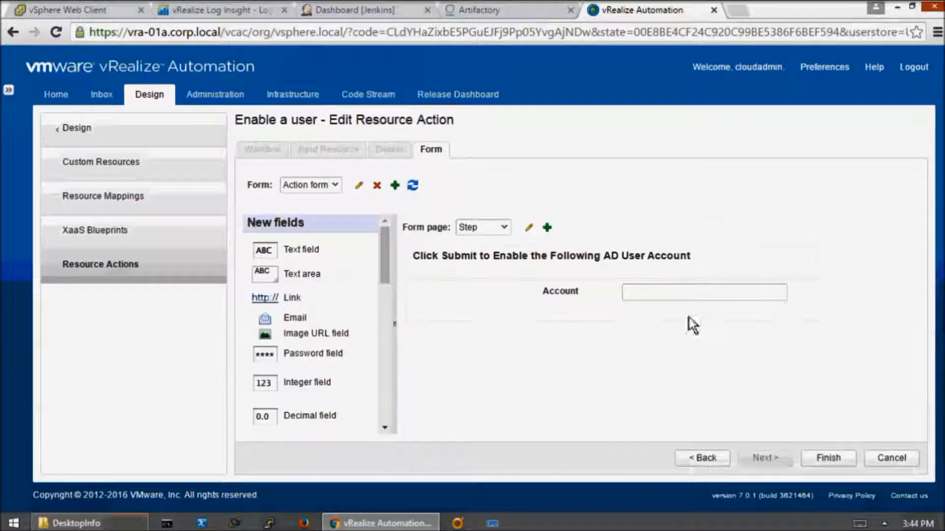
# - Set the Account field's default value to the Account Name field of the user resource
pyautogui.scroll(-2, 906, 320)
pyautogui.scroll(-2, 907, 335)
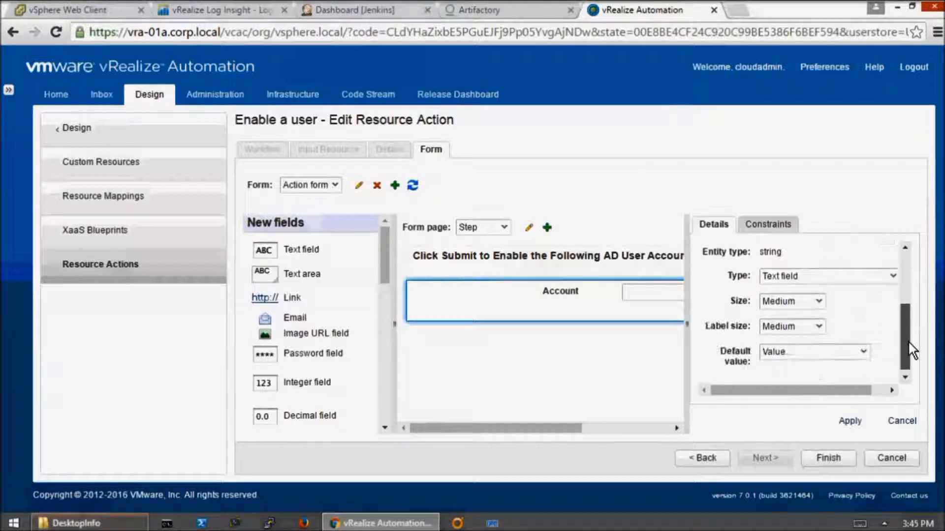
pyautogui.click(836, 349)
pyautogui.click(787, 398)
pyautogui.click(802, 455)
pyautogui.click(545, 289)
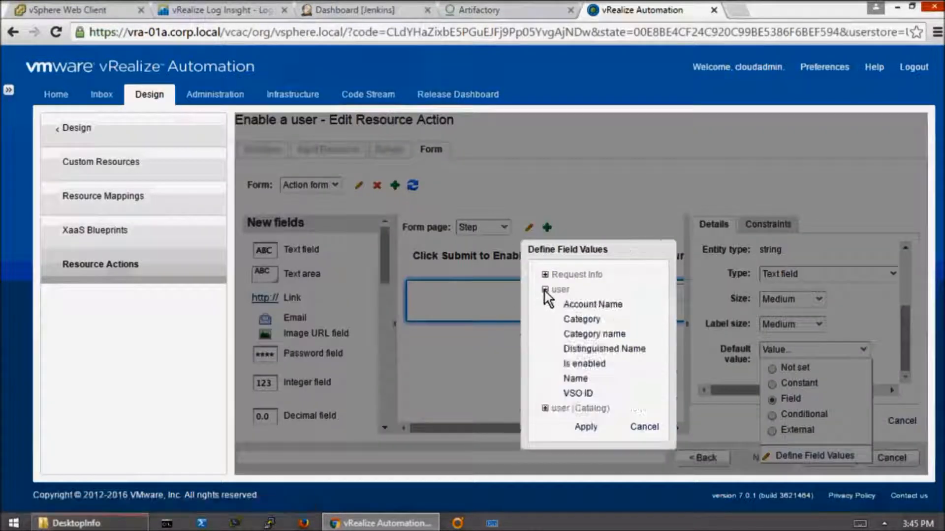
pyautogui.click(614, 305)
pyautogui.click(586, 426)
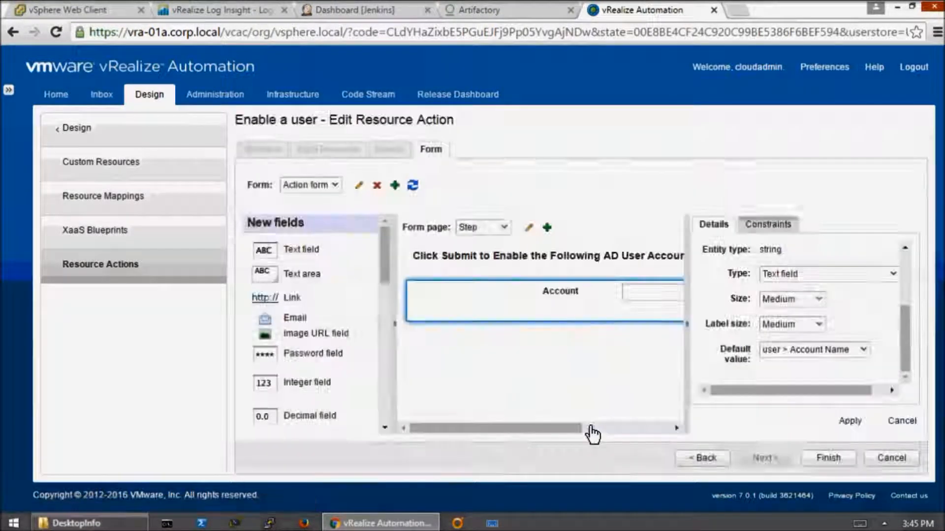
# - Set the Account field's Read only constraint to the constant Yes and apply the field changes
pyautogui.click(770, 225)
pyautogui.click(856, 276)
pyautogui.click(761, 309)
pyautogui.click(860, 393)
pyautogui.click(772, 418)
pyautogui.click(849, 420)
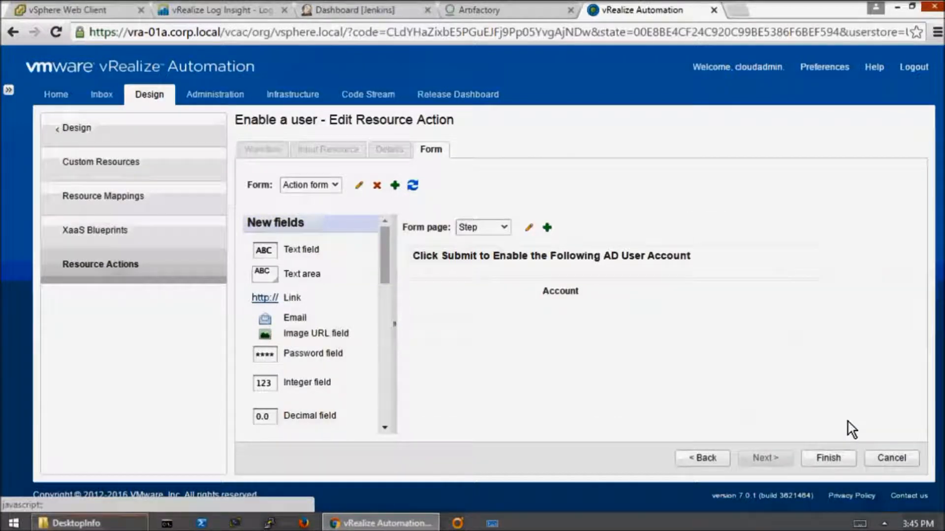
# - Finish the resource action form and publish Enable Account
pyautogui.click(827, 458)
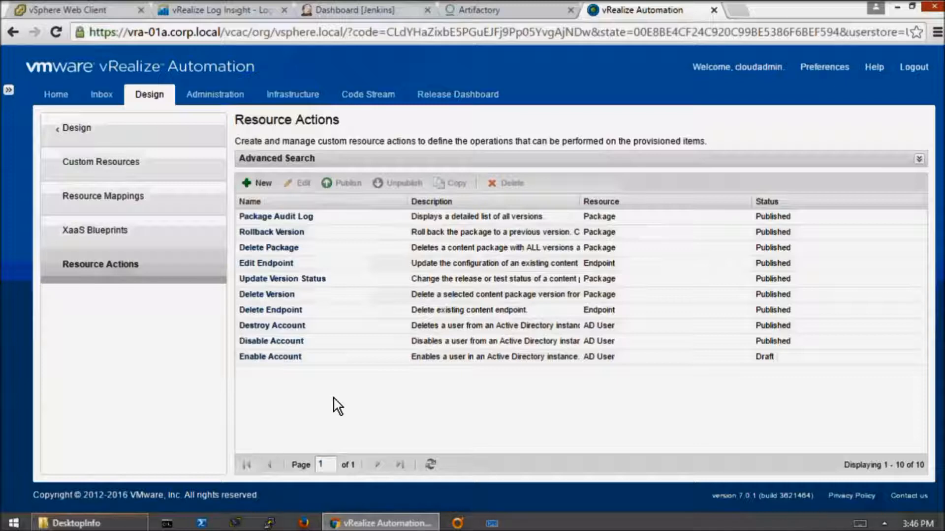
pyautogui.click(285, 354)
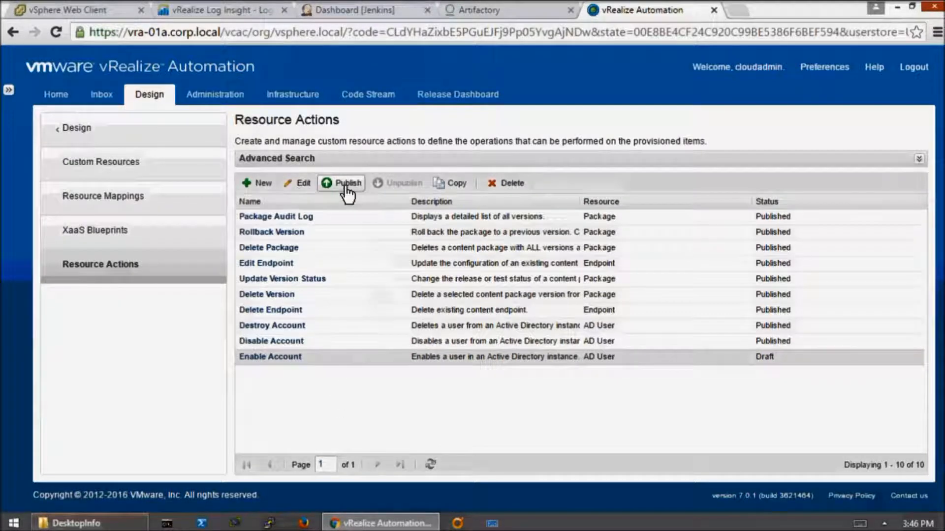
pyautogui.click(344, 183)
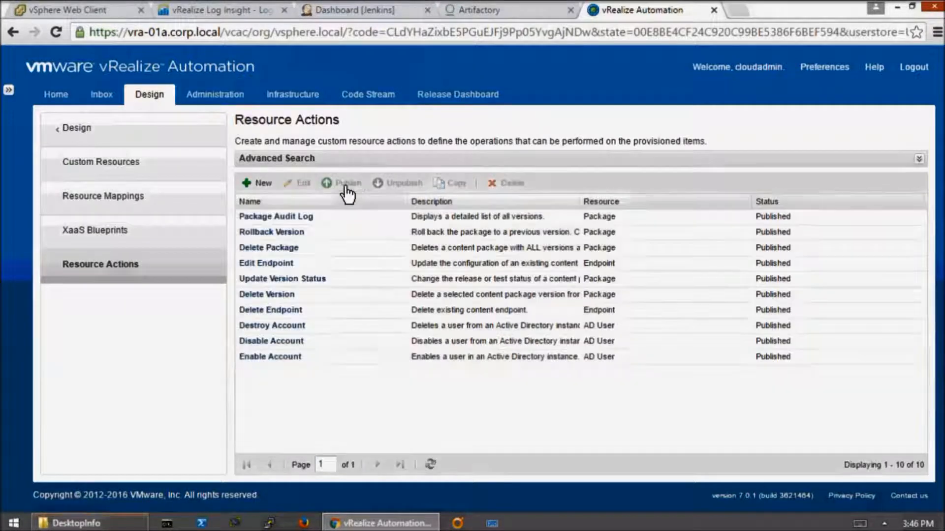
# - Open the Create AD user catalog item for configuration from the catalog management's Catalog Items list
pyautogui.click(217, 101)
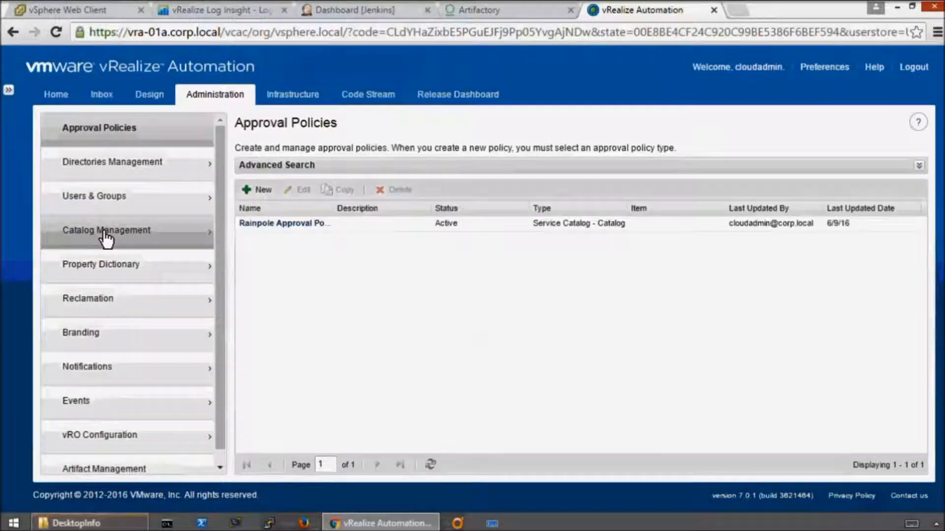
pyautogui.click(105, 239)
pyautogui.click(105, 199)
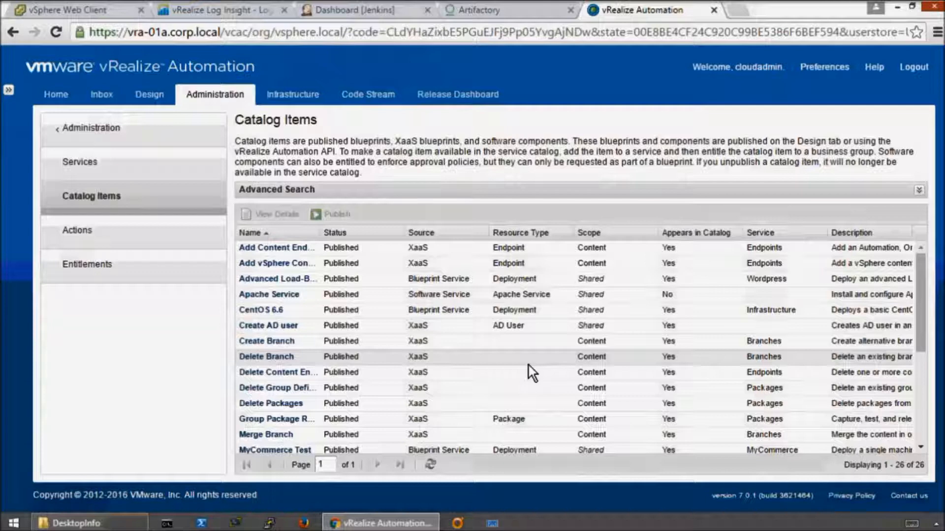
pyautogui.scroll(-5, 532, 373)
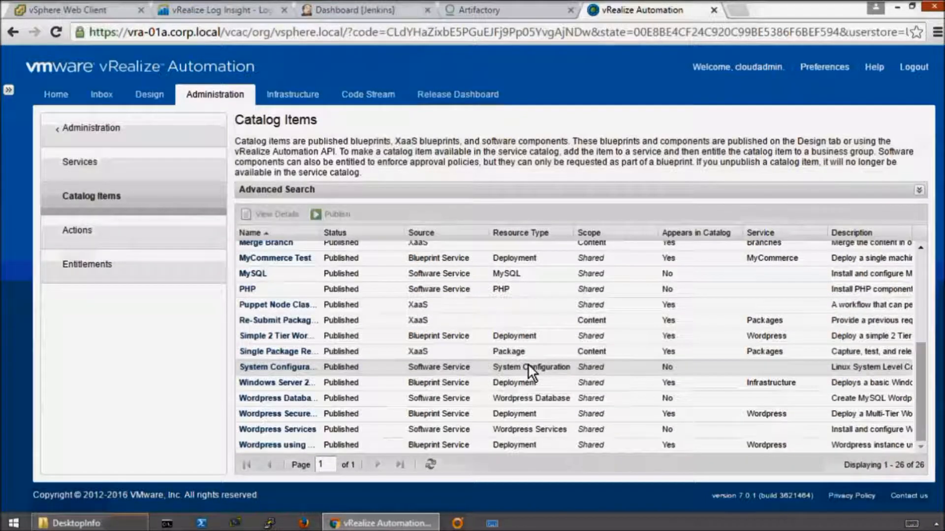
pyautogui.scroll(5, 382, 369)
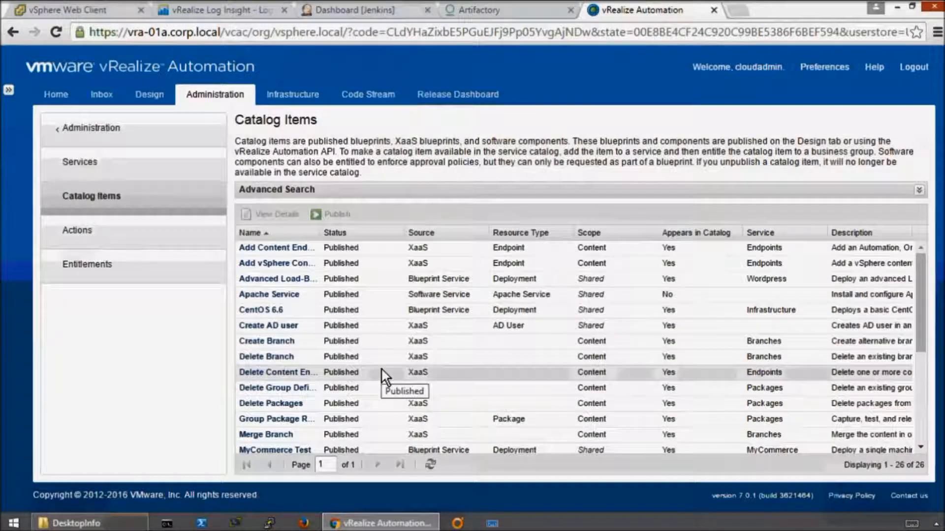
pyautogui.click(290, 327)
pyautogui.click(290, 328)
# - Set the catalog item's icon to People_200.png from the 200x200 icons folder in C:\vRA Icons
pyautogui.click(446, 318)
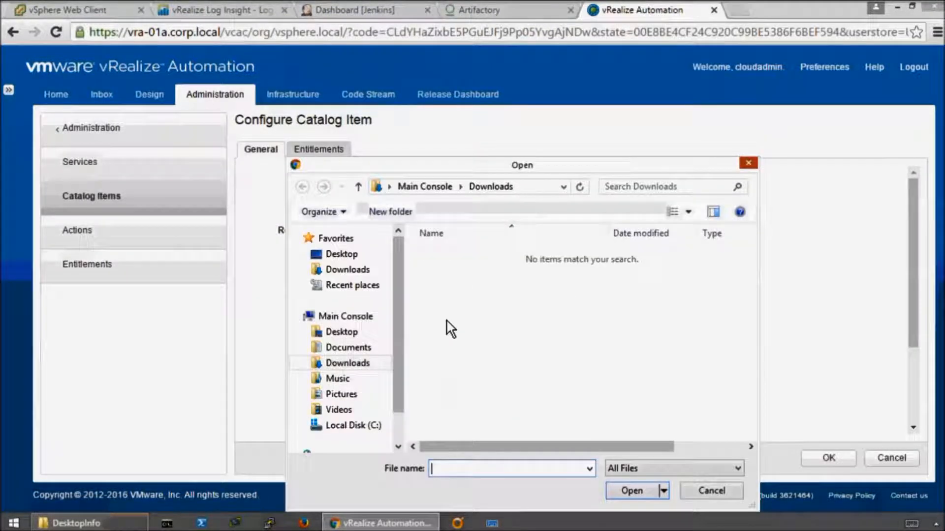
pyautogui.press('Escape')
pyautogui.click(442, 317)
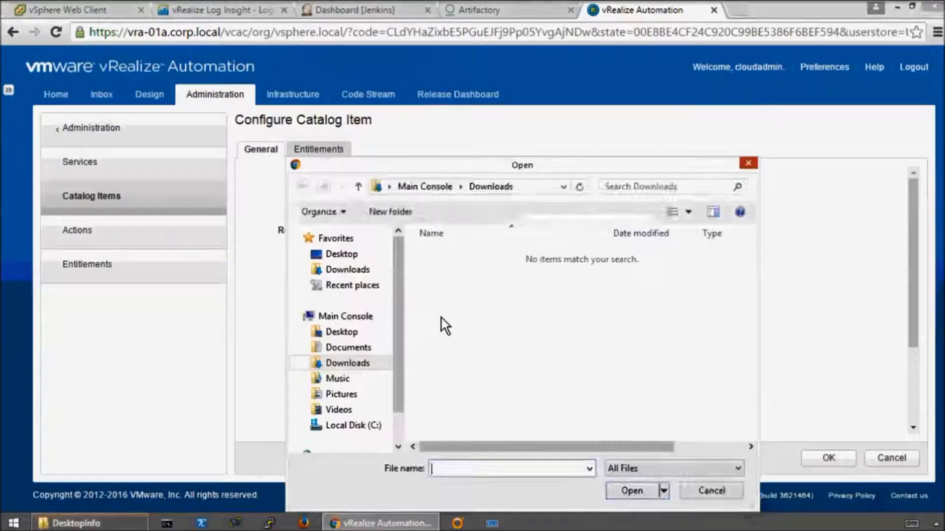
pyautogui.click(364, 425)
pyautogui.doubleClick(459, 395)
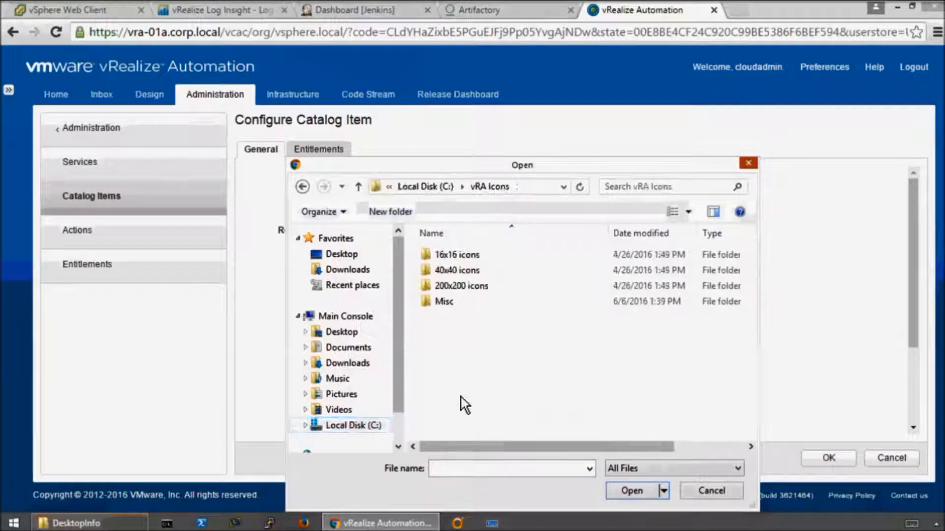
pyautogui.doubleClick(464, 287)
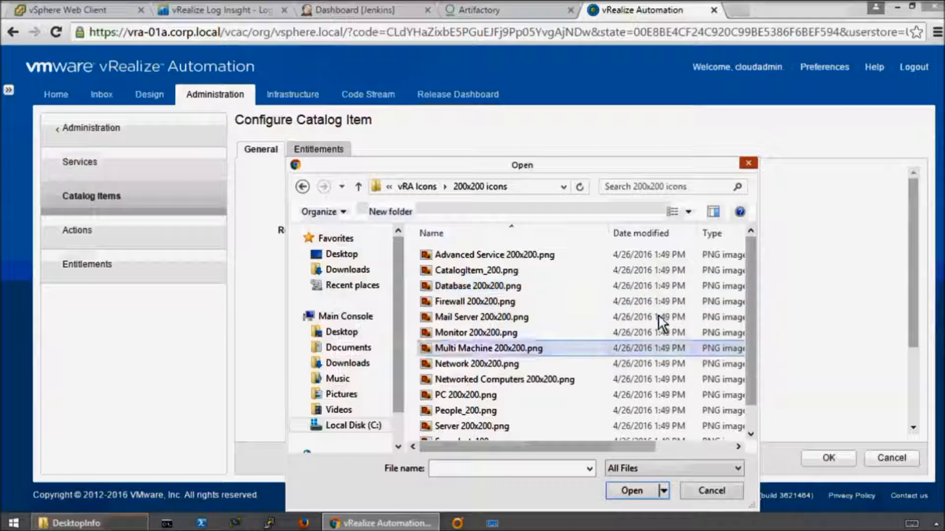
pyautogui.scroll(-1, 657, 315)
pyautogui.click(486, 384)
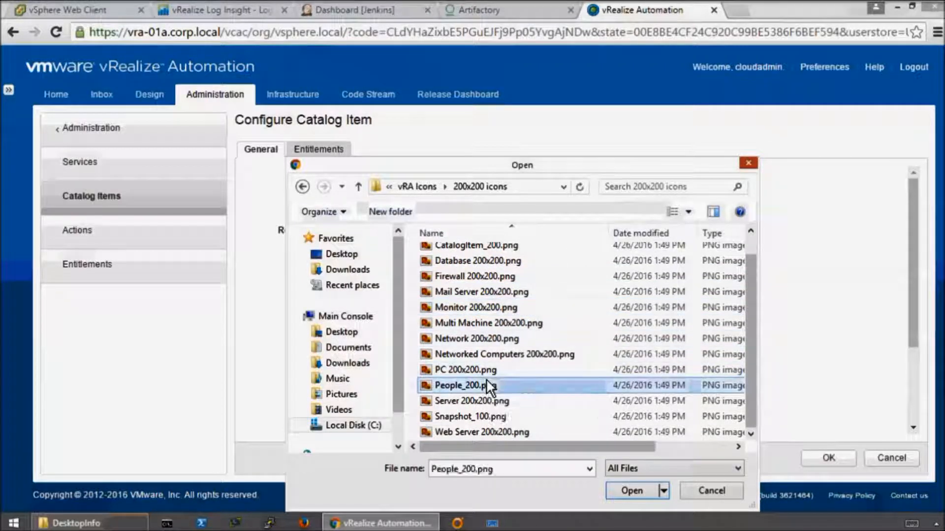
pyautogui.click(629, 490)
# - Assign the Create AD user catalog item to the Services service and save its configuration
pyautogui.moveTo(911, 298); pyautogui.dragTo(921, 419)
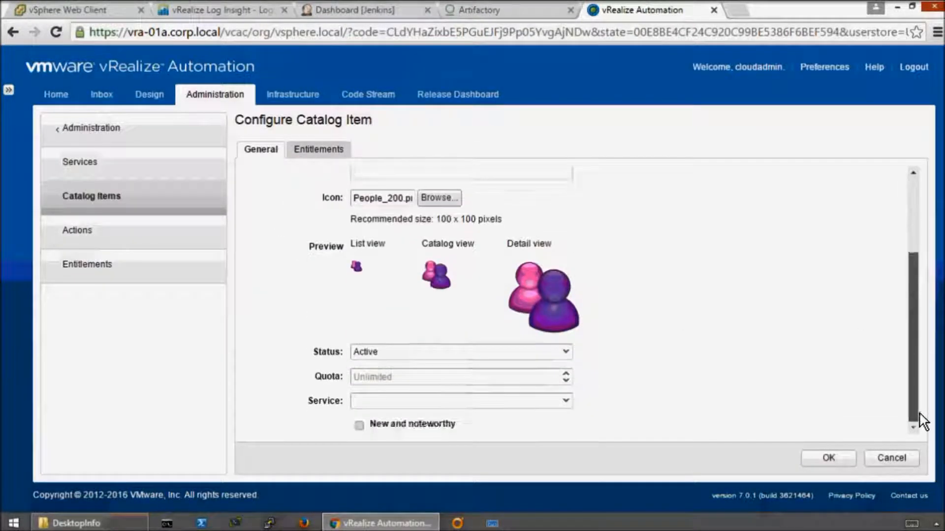
pyautogui.click(565, 402)
pyautogui.click(568, 453)
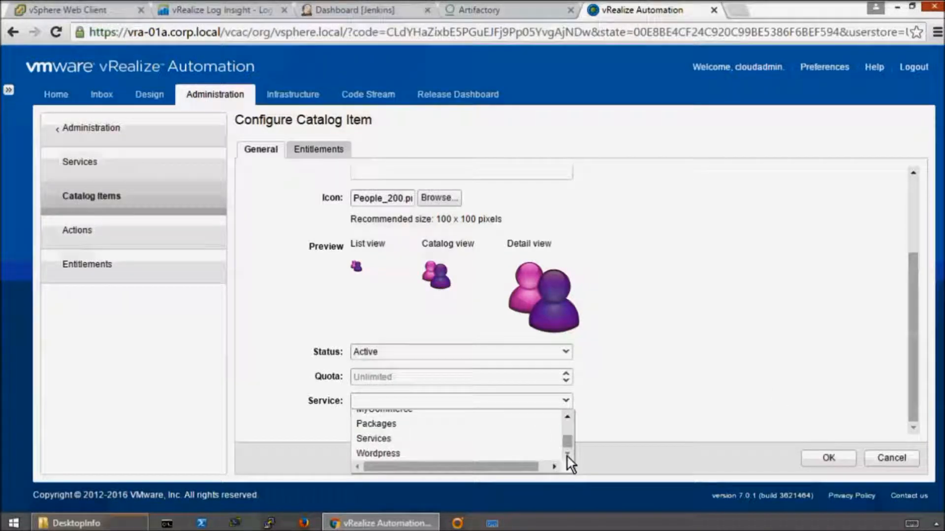
pyautogui.click(387, 441)
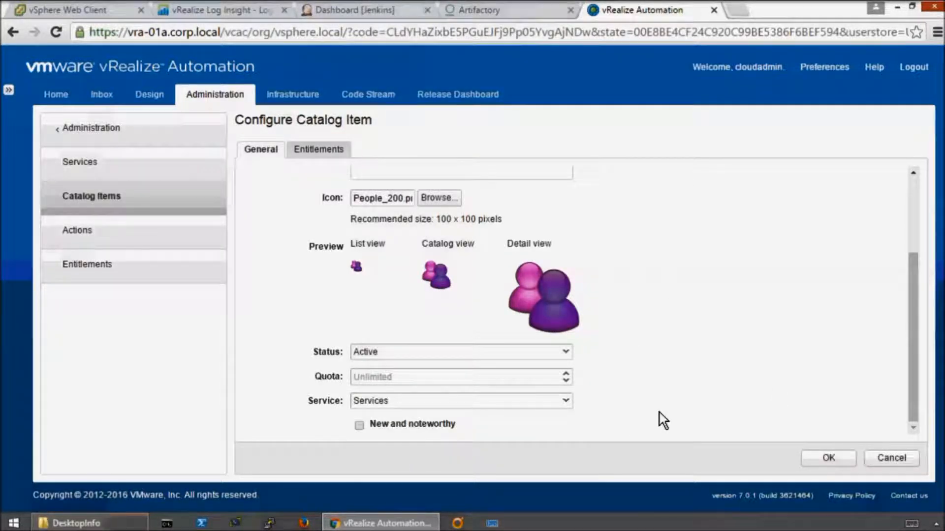
pyautogui.click(829, 458)
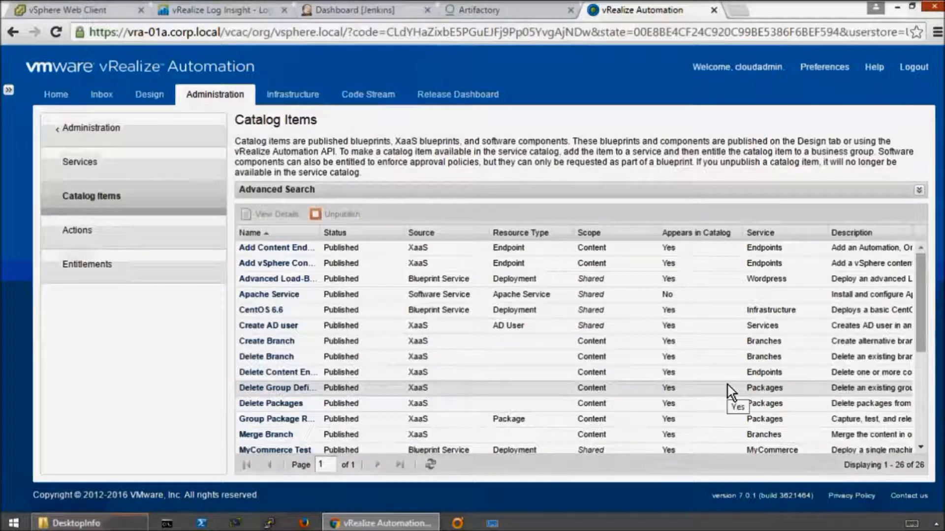
# - Open the Development Services entitlement for editing and check its entitled services for Services under Items & Approvals
pyautogui.click(102, 275)
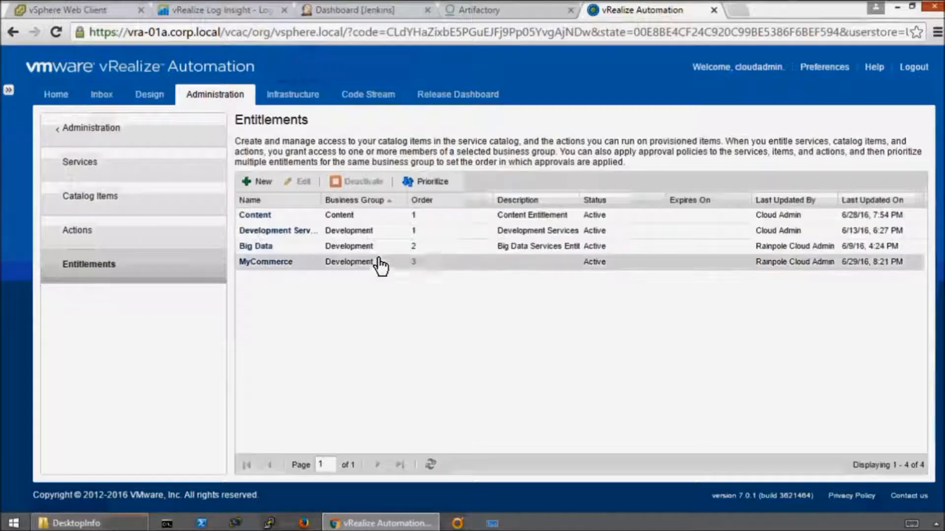
pyautogui.click(284, 234)
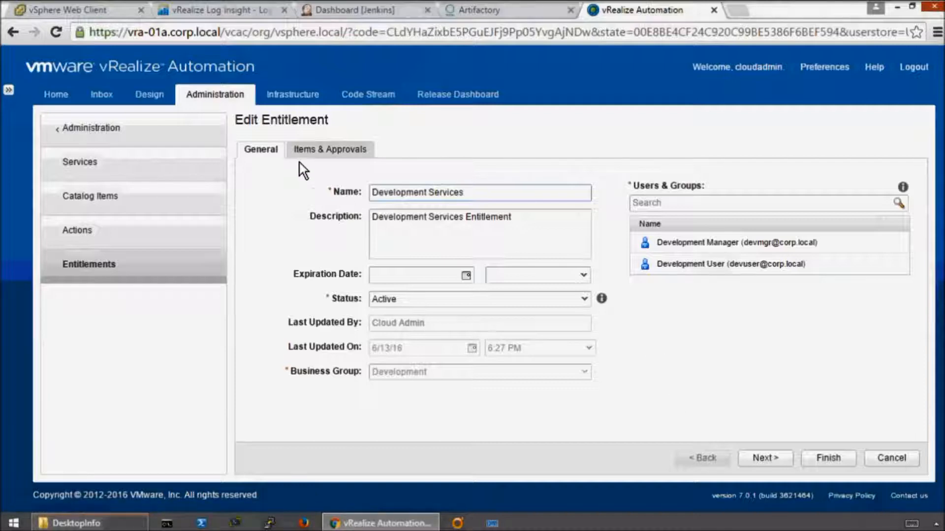
pyautogui.click(327, 150)
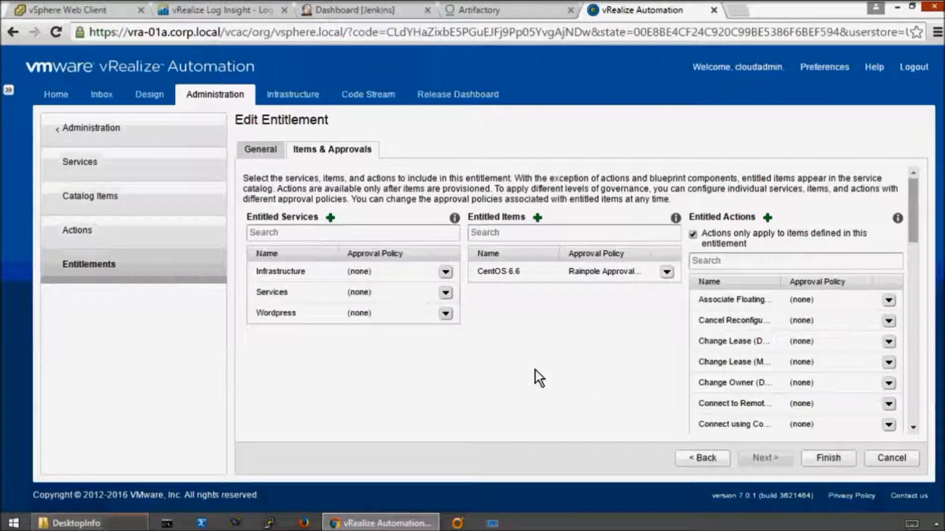
pyautogui.moveTo(290, 293); pyautogui.dragTo(262, 296)
pyautogui.click(287, 304)
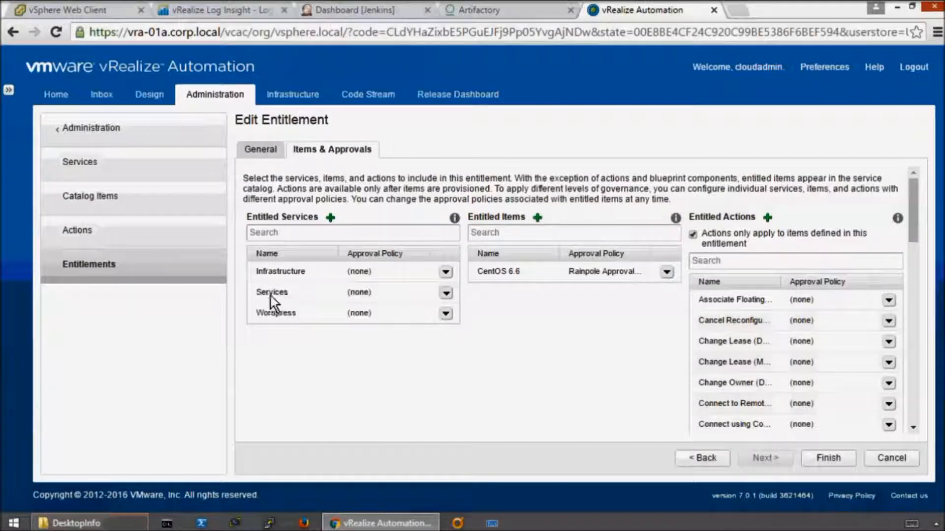
pyautogui.doubleClick(269, 293)
pyautogui.click(346, 365)
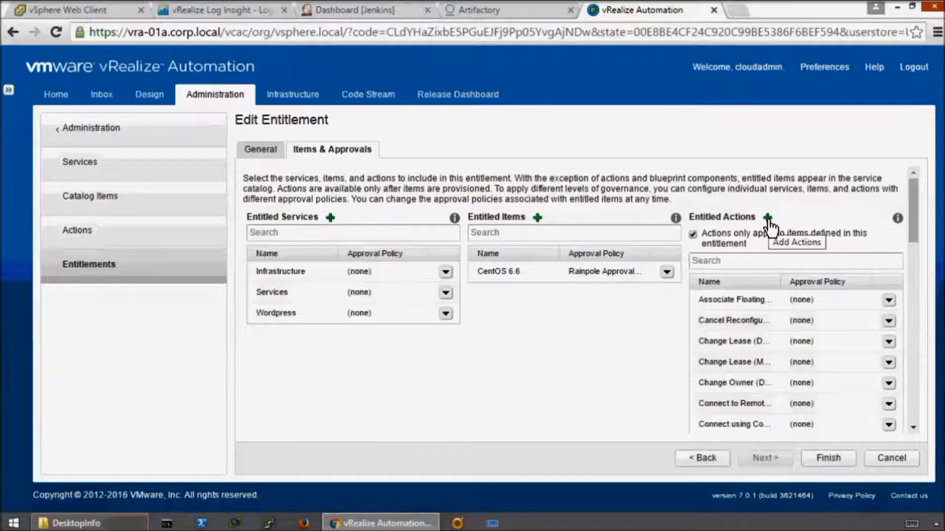
# - Add the Destroy Account, Disable Account and Enable Account actions to the entitlement without an approval policy and save it
pyautogui.click(768, 218)
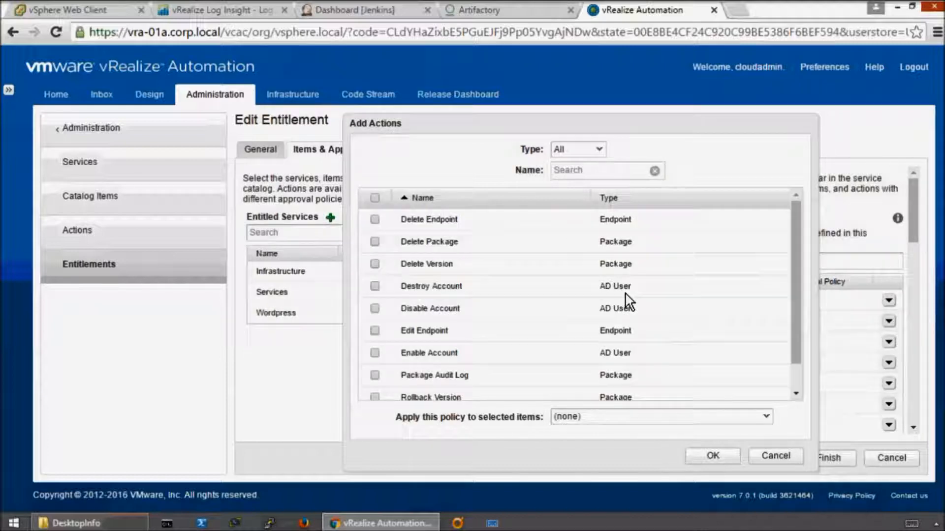
pyautogui.click(596, 167)
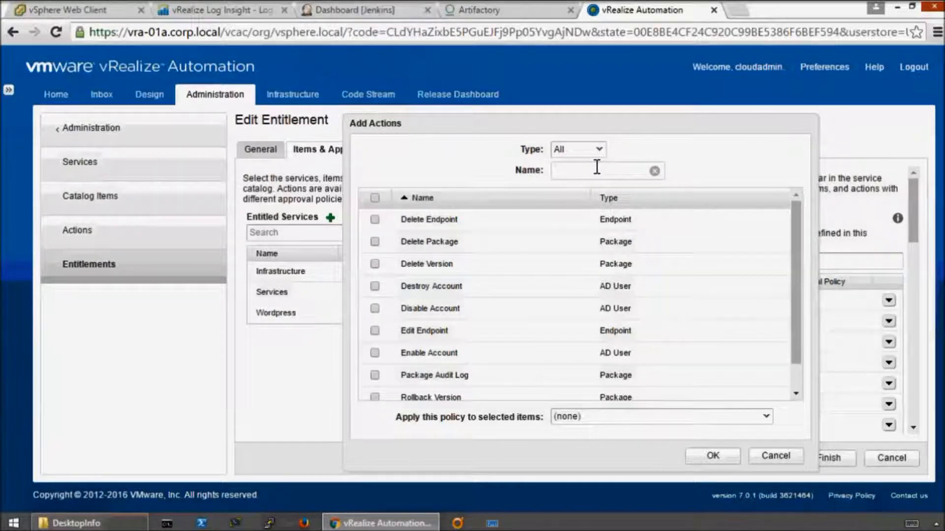
pyautogui.press('Return')
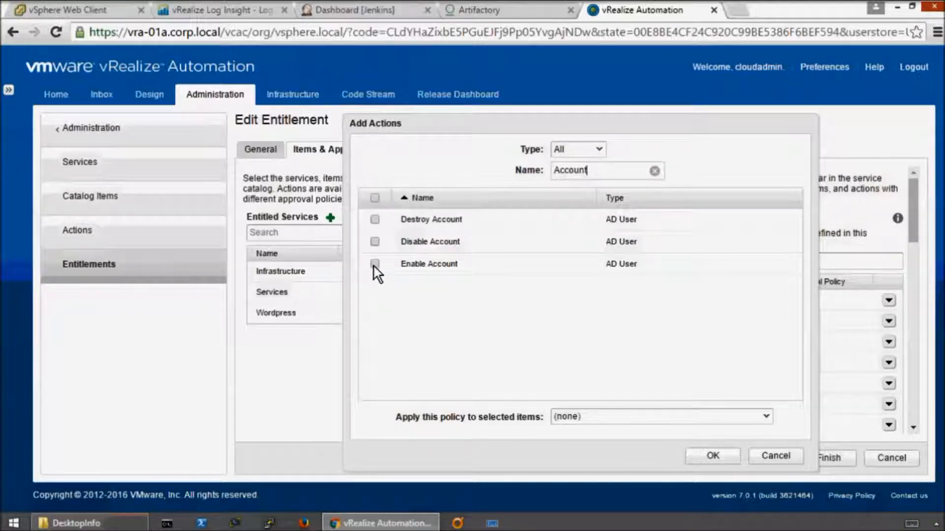
pyautogui.click(374, 220)
pyautogui.click(374, 242)
pyautogui.click(374, 264)
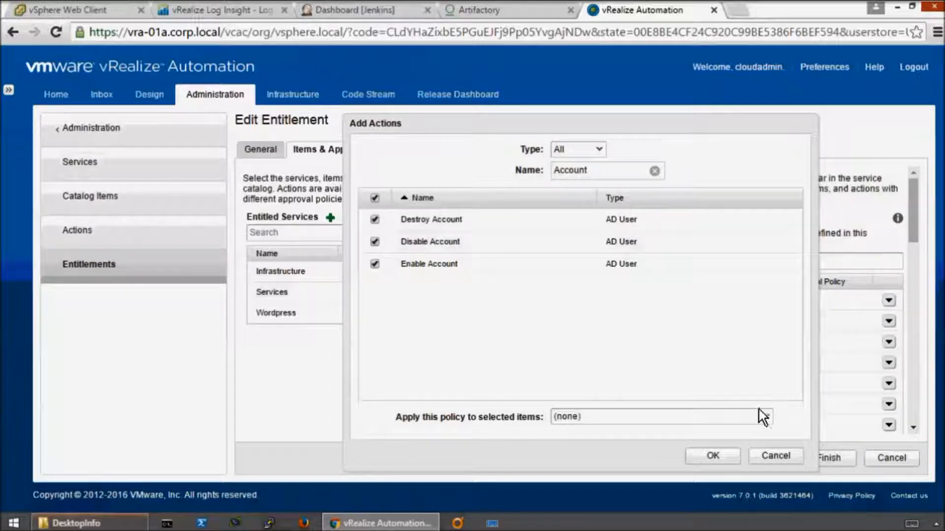
pyautogui.click(720, 454)
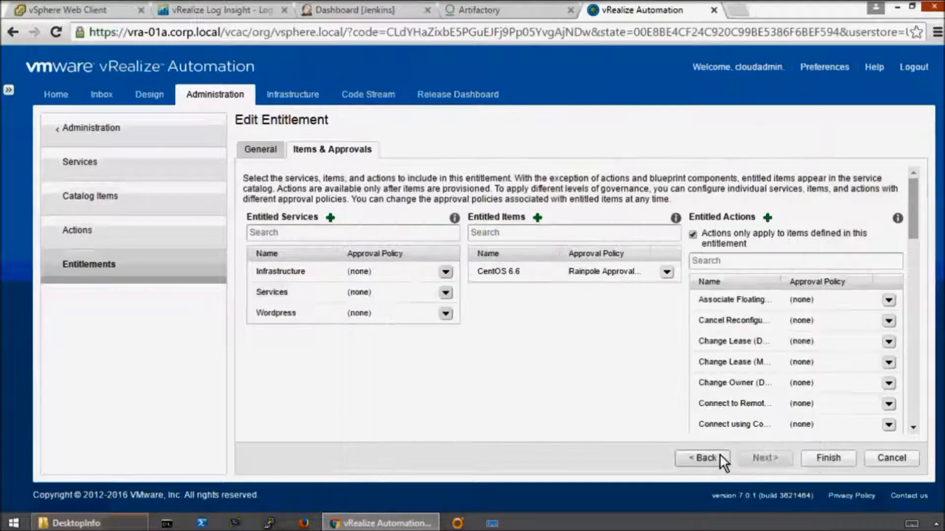
pyautogui.click(829, 457)
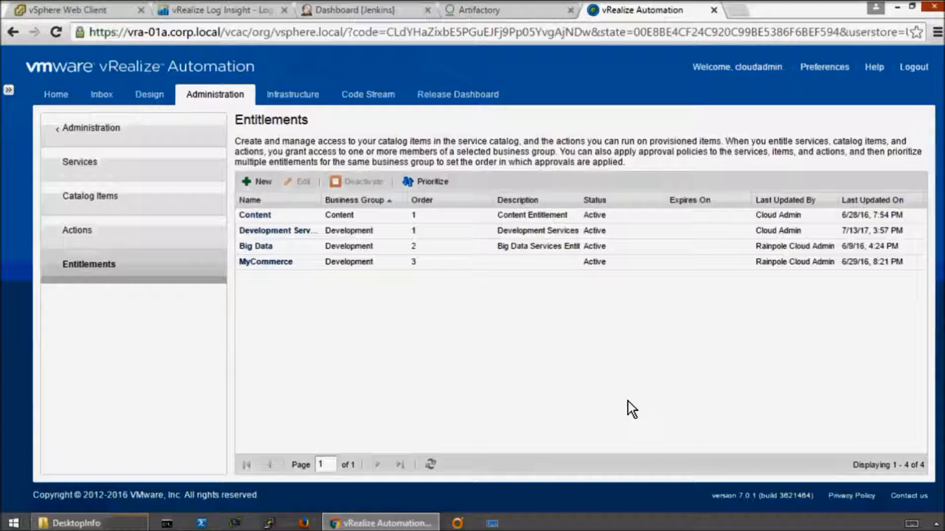
# - Log out of the current session and sign in as devuser on the corp.local domain with the account password
pyautogui.click(916, 65)
pyautogui.click(500, 192)
pyautogui.write('devuser')
pyautogui.press('Tab')
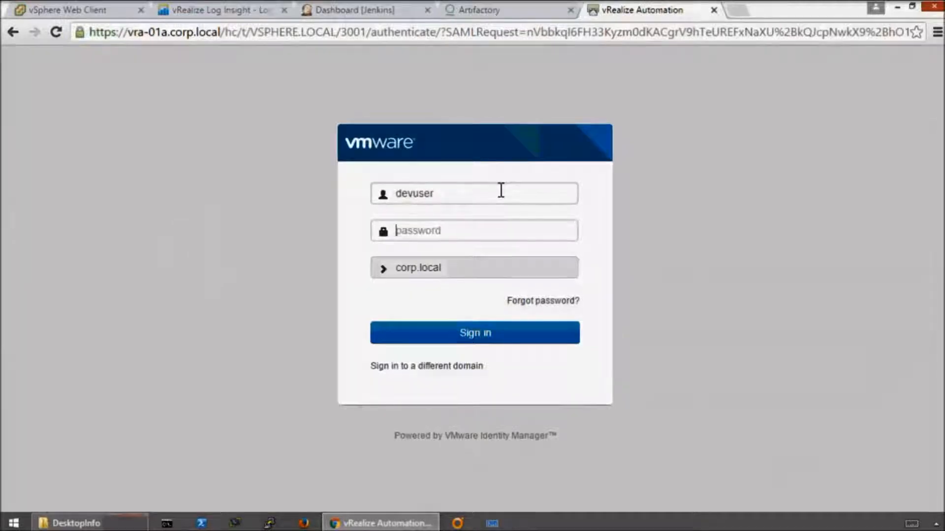
pyautogui.write('V')
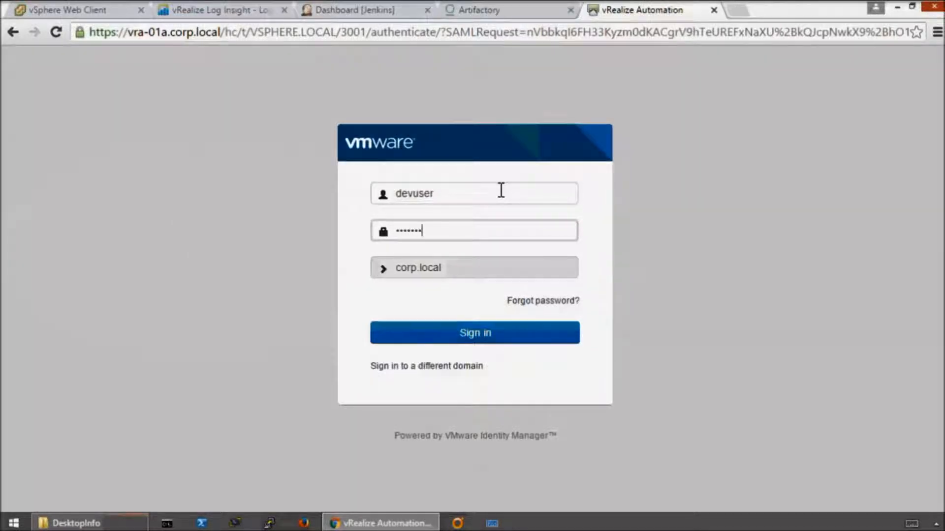
pyautogui.click(476, 341)
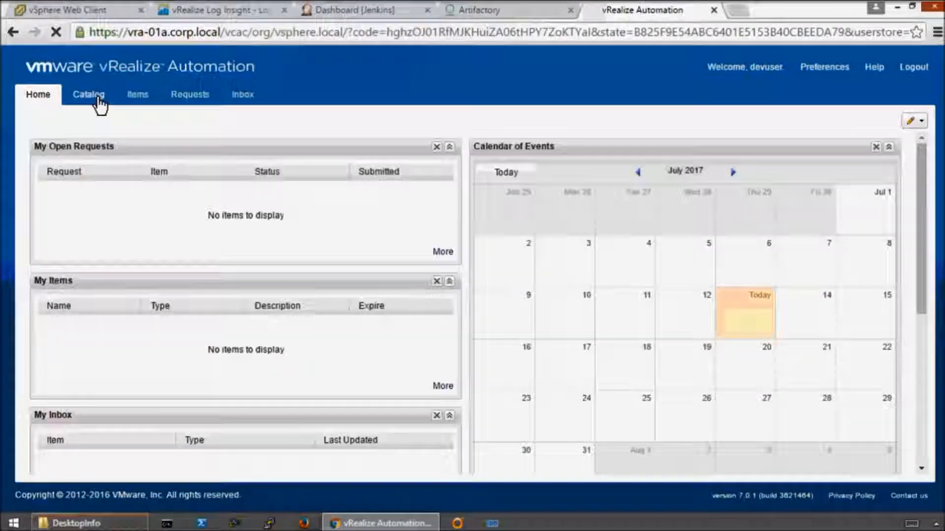
# - Request Create AD user from the service catalog with description "Service Account Creation" and reason "Project Required", and continue to the user object form
pyautogui.click(98, 97)
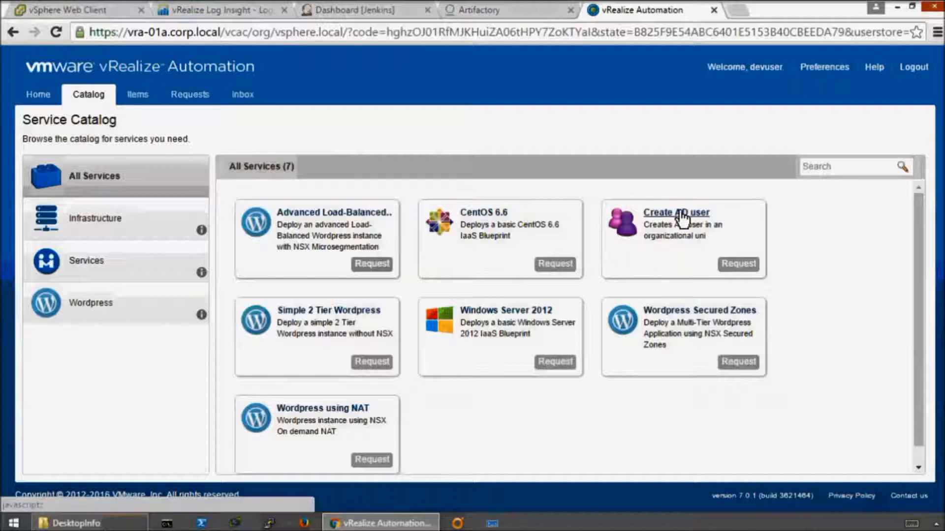
pyautogui.click(737, 263)
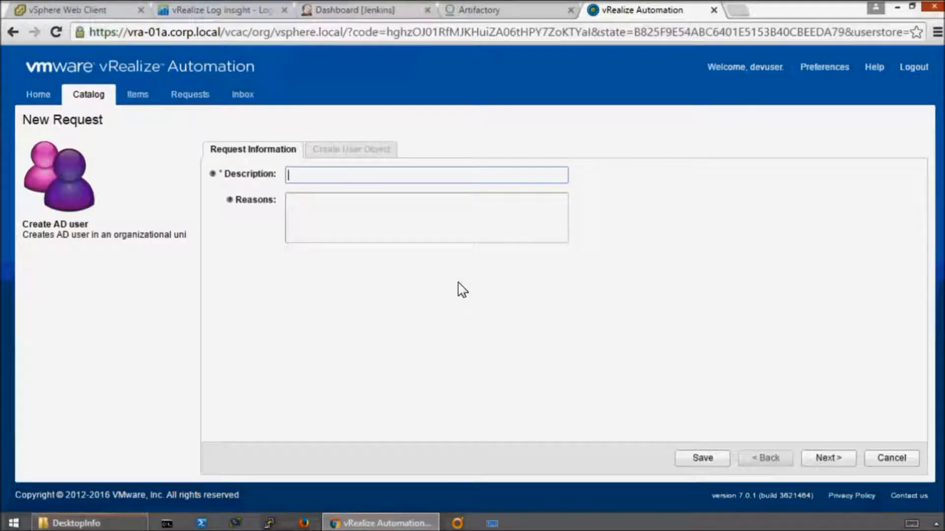
pyautogui.write('Service Account Creation')
pyautogui.press('Tab')
pyautogui.write('Project')
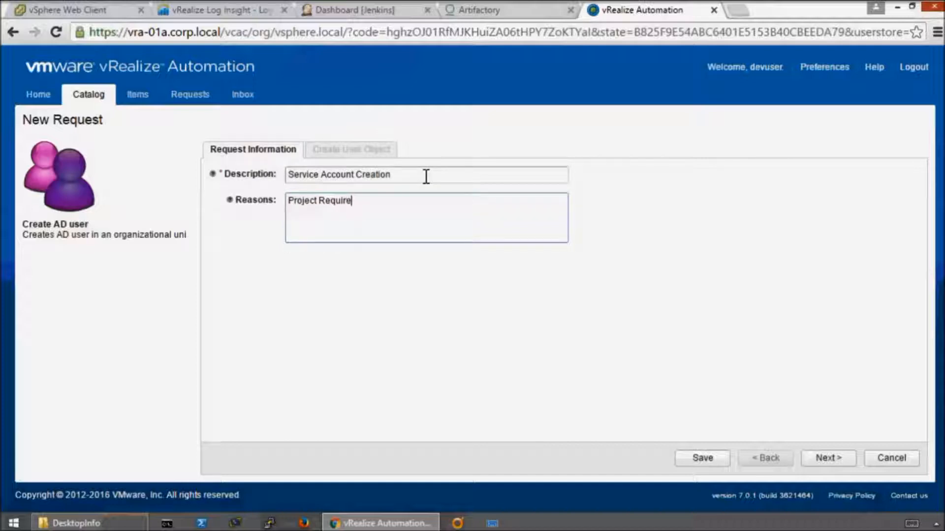
pyautogui.click(618, 309)
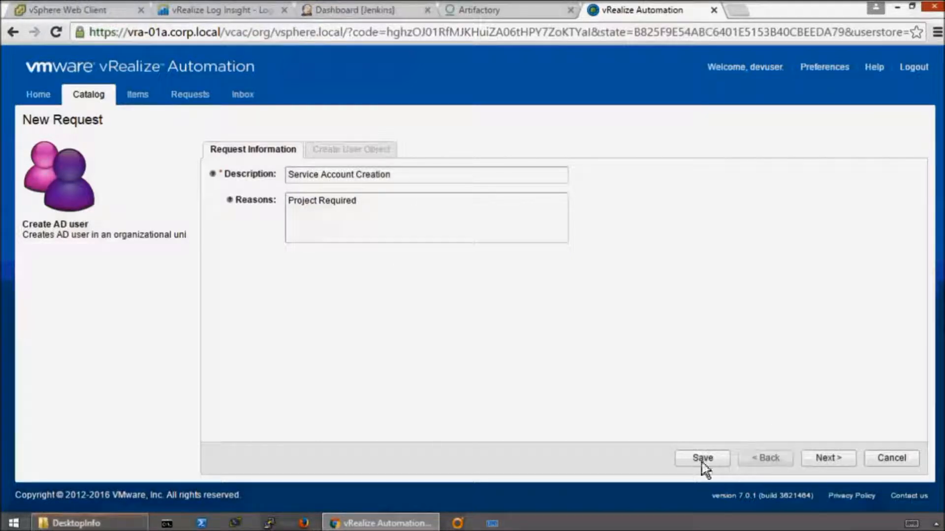
pyautogui.click(819, 457)
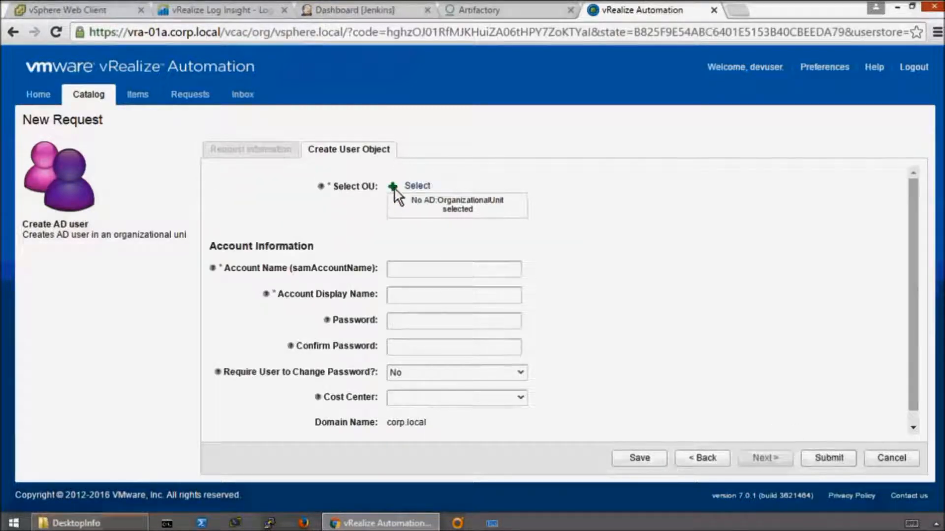
# - Choose the DevUsers organizational unit under corp > Development as the new account's OU
pyautogui.click(411, 186)
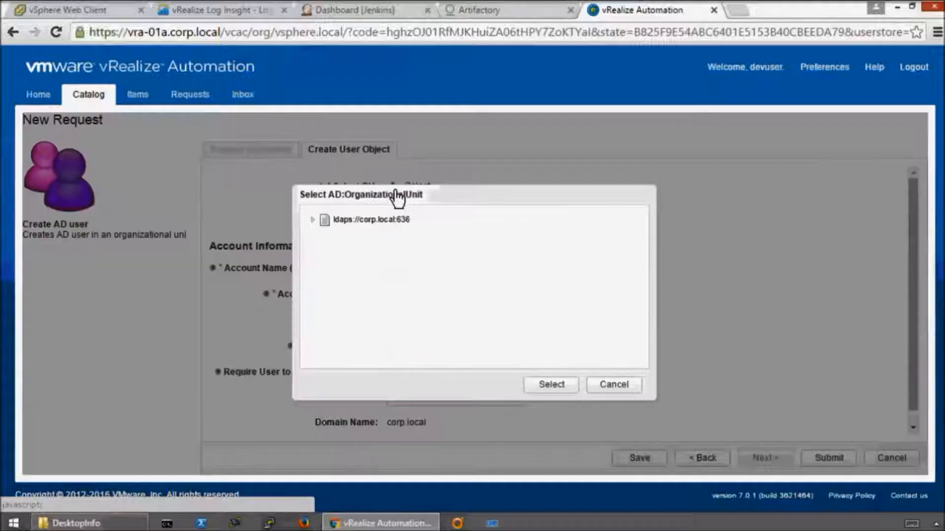
pyautogui.click(314, 219)
pyautogui.click(326, 235)
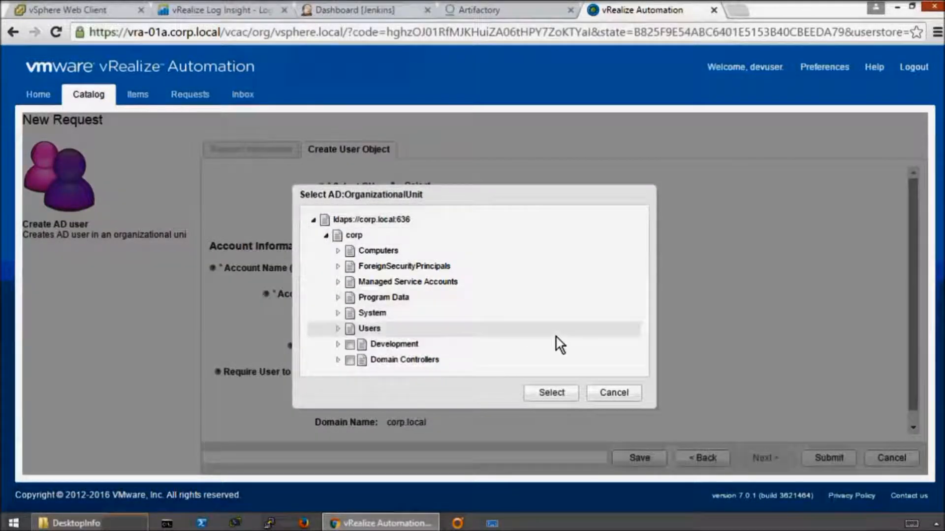
pyautogui.click(339, 345)
pyautogui.click(363, 391)
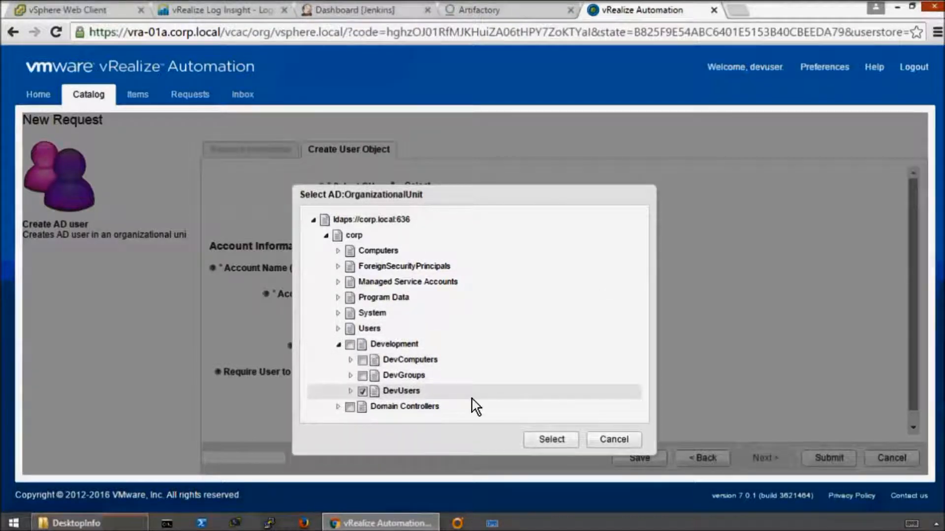
pyautogui.click(547, 439)
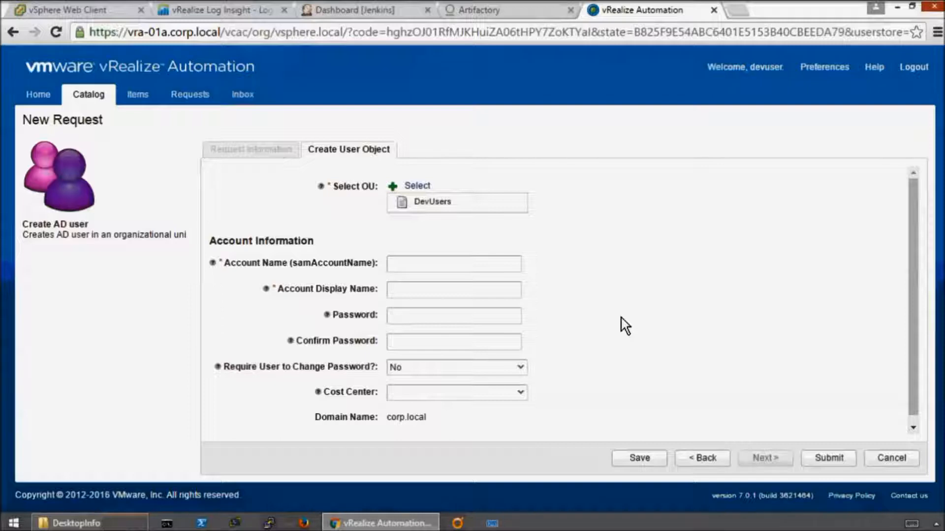
# - Fill in the new user's account name and display name, and enter and confirm the account password
pyautogui.click(483, 266)
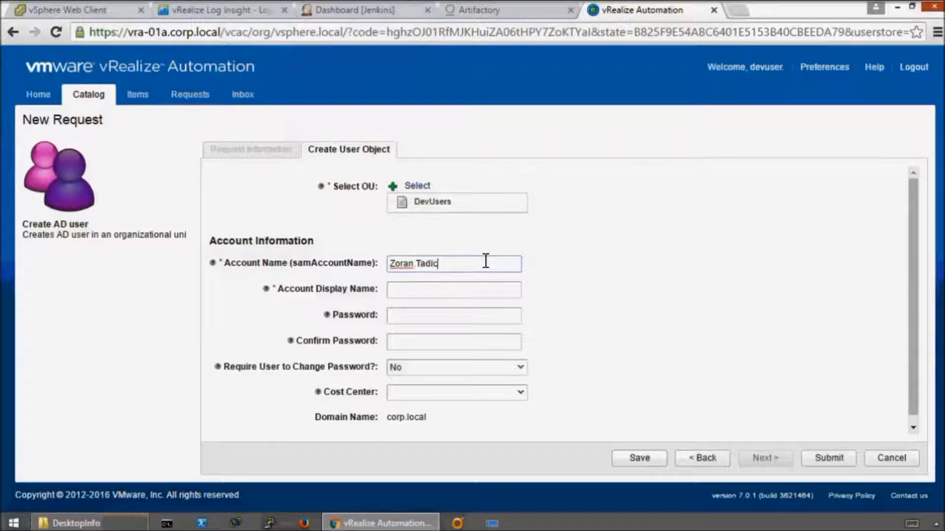
pyautogui.click(456, 292)
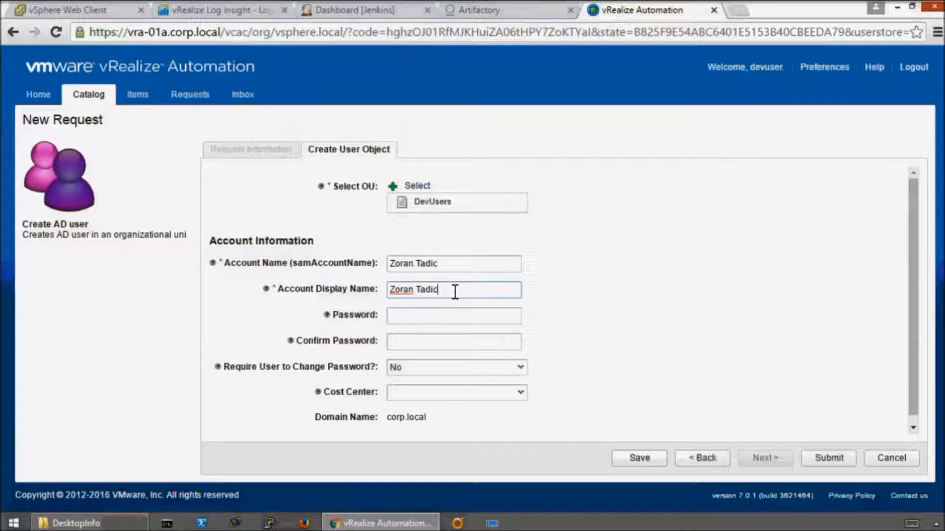
pyautogui.click(451, 317)
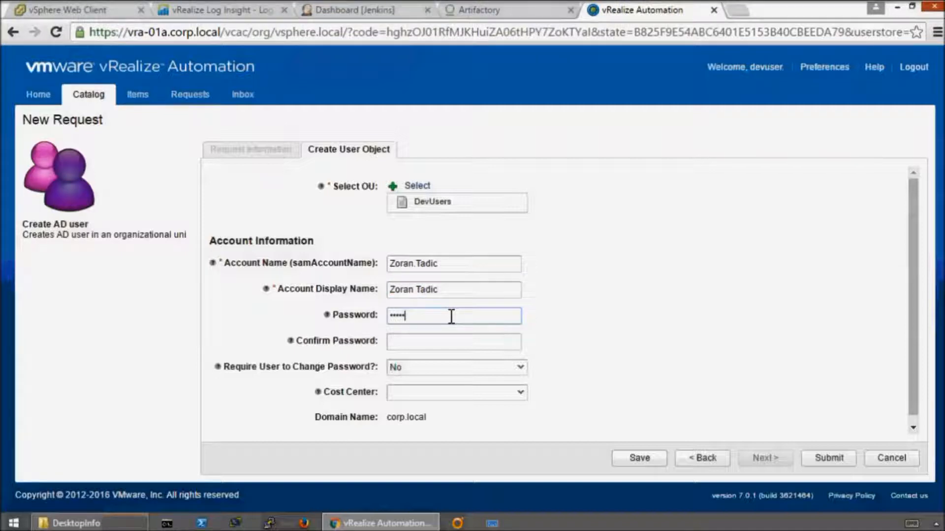
pyautogui.click(457, 344)
pyautogui.write('V')
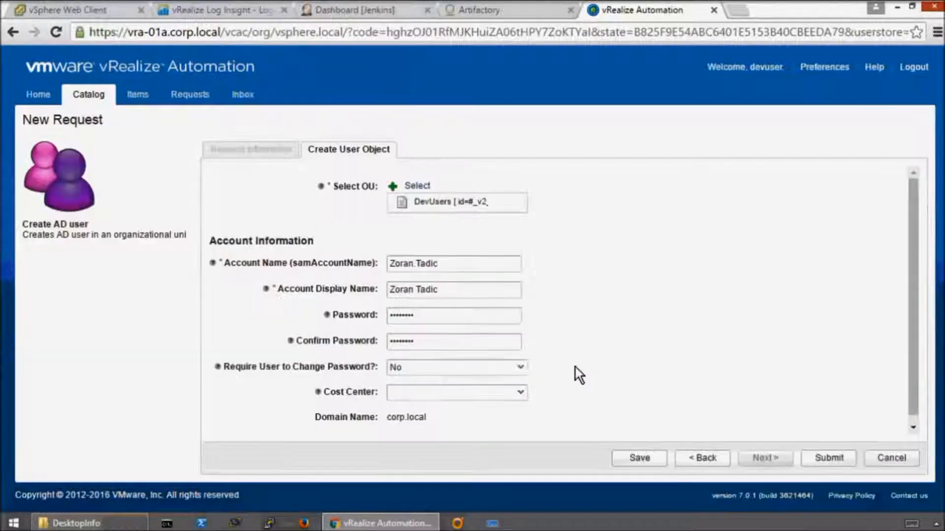
# - Set the cost center to SA00000 - Svc Account and submit the Create AD user request
pyautogui.click(519, 392)
pyautogui.scroll(-3, 508, 433)
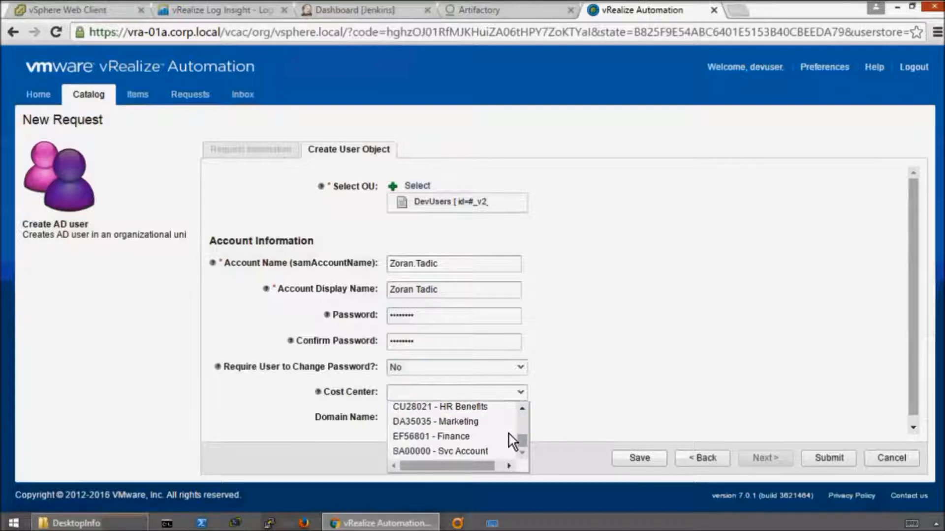
pyautogui.click(473, 450)
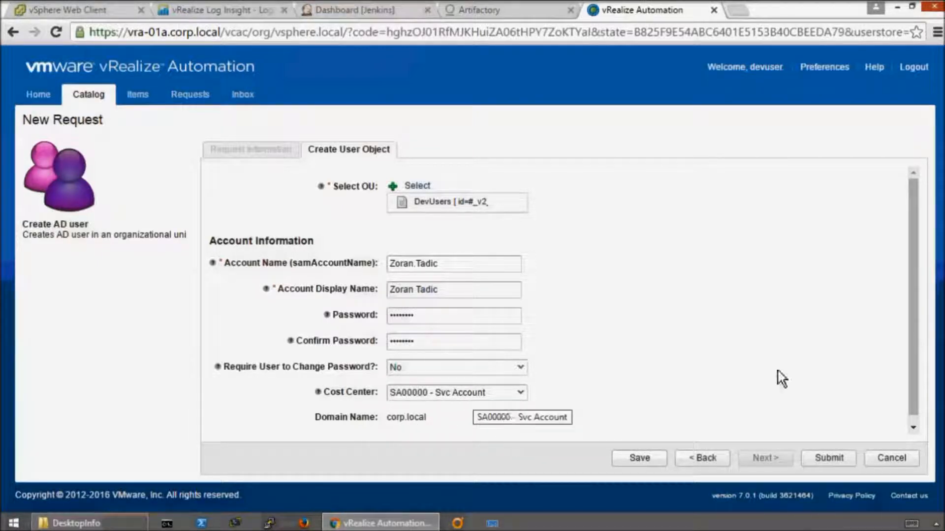
pyautogui.click(826, 456)
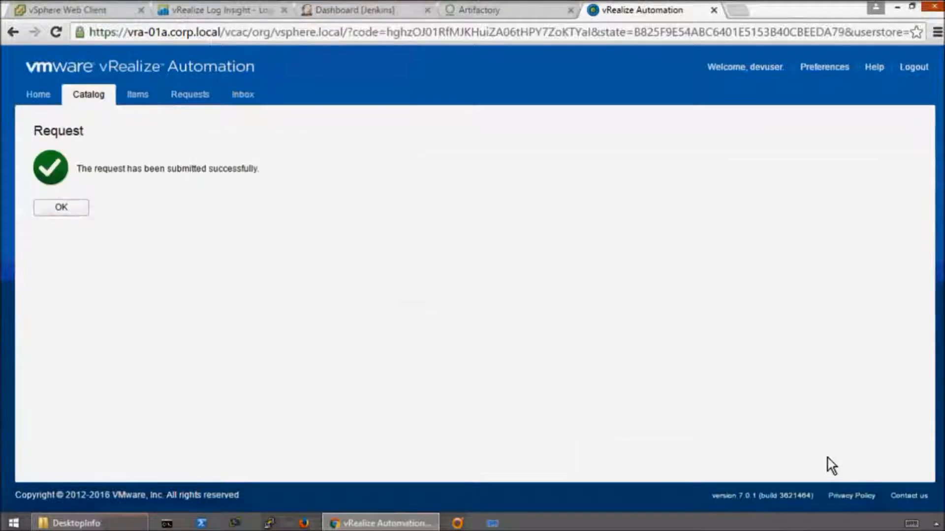
# - Acknowledge the submission and check the status of the Create AD user request in the requests list
pyautogui.click(64, 208)
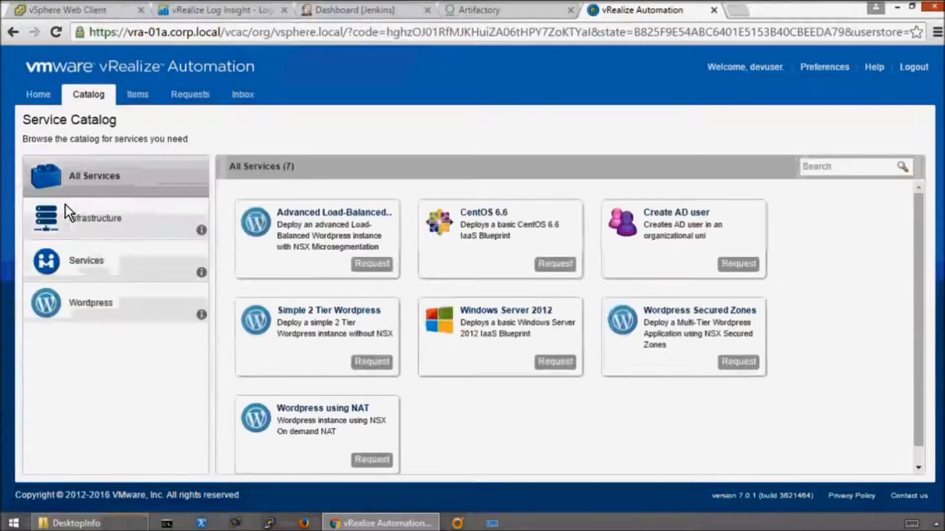
pyautogui.click(190, 96)
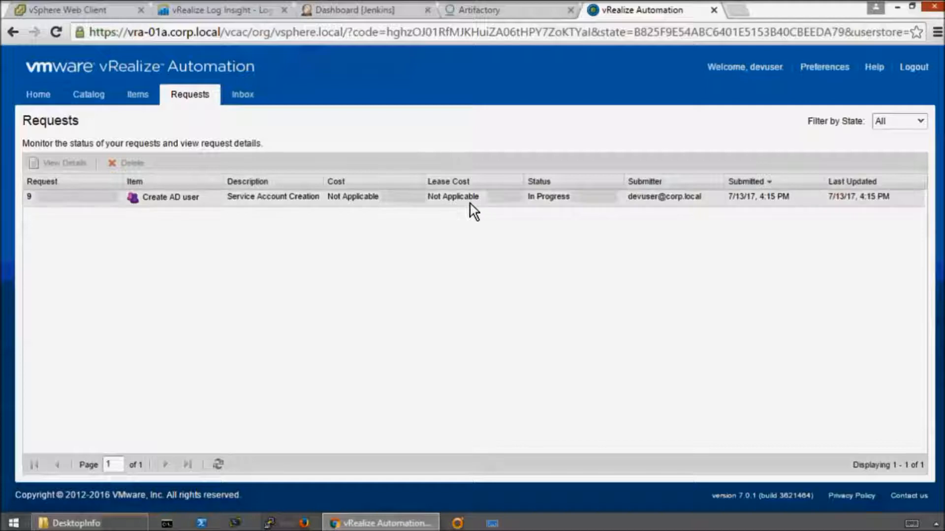
pyautogui.click(552, 197)
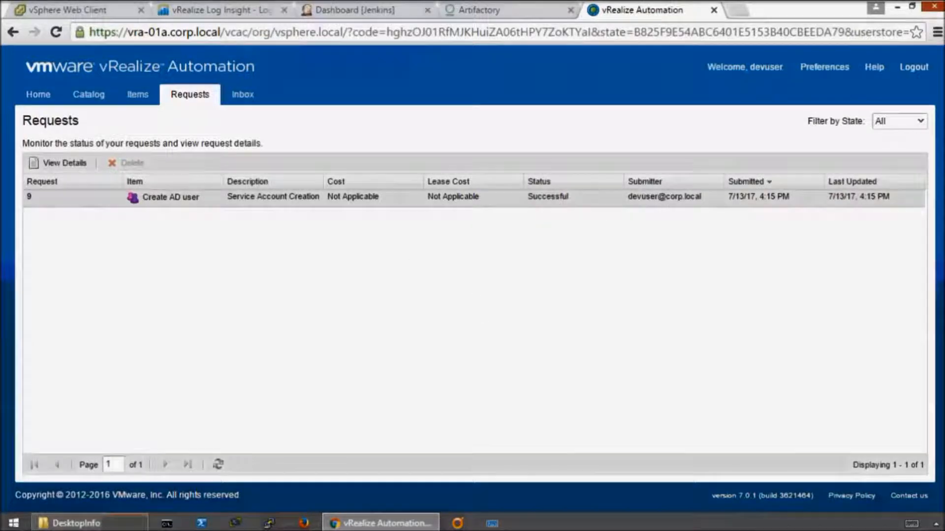
# - Find and launch Active Directory Users and Computers from the Windows program search
pyautogui.click(13, 523)
pyautogui.write('ac')
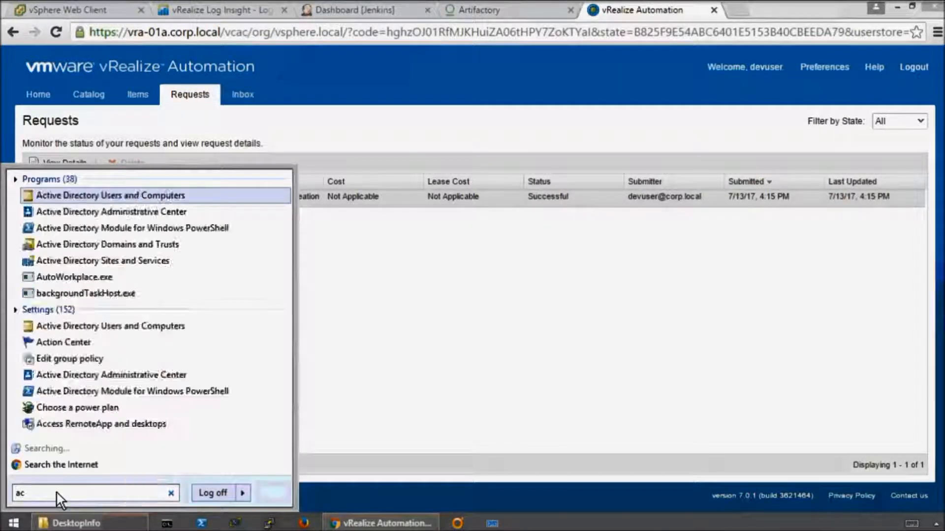
pyautogui.click(117, 193)
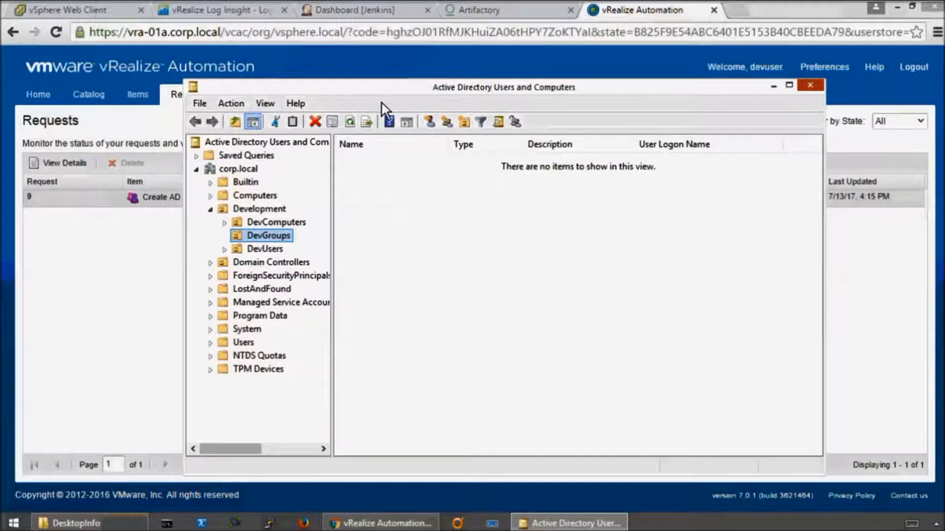
# - Open the new user's properties in the DevUsers unit under Development and inspect the logon name and account options
pyautogui.doubleClick(377, 88)
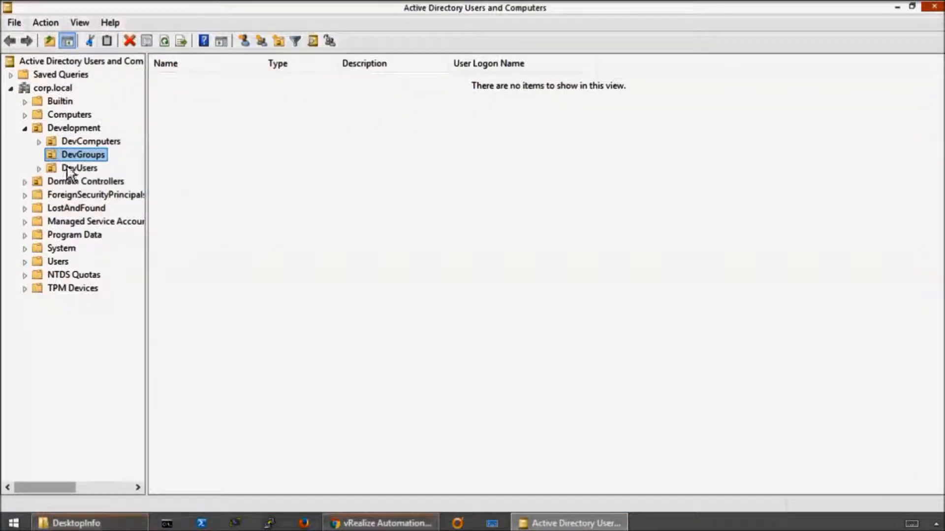
pyautogui.click(70, 128)
pyautogui.click(54, 169)
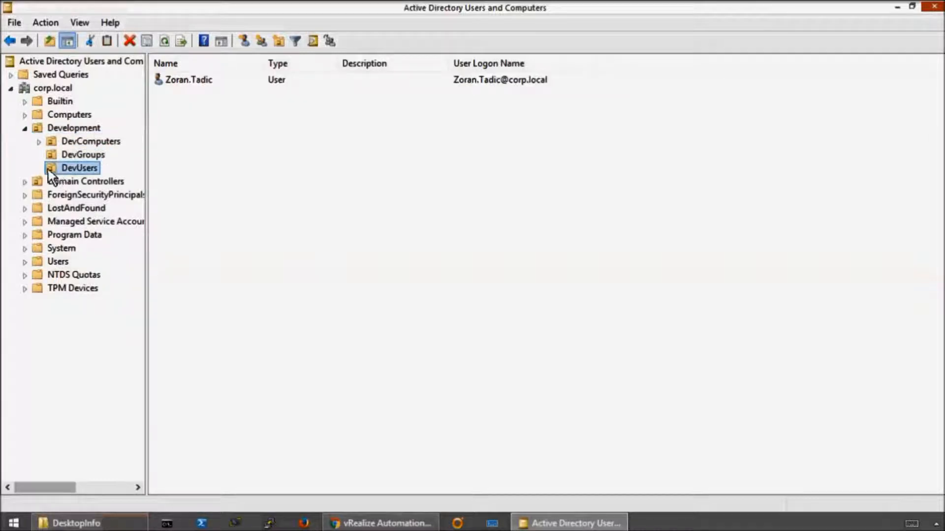
pyautogui.click(197, 80)
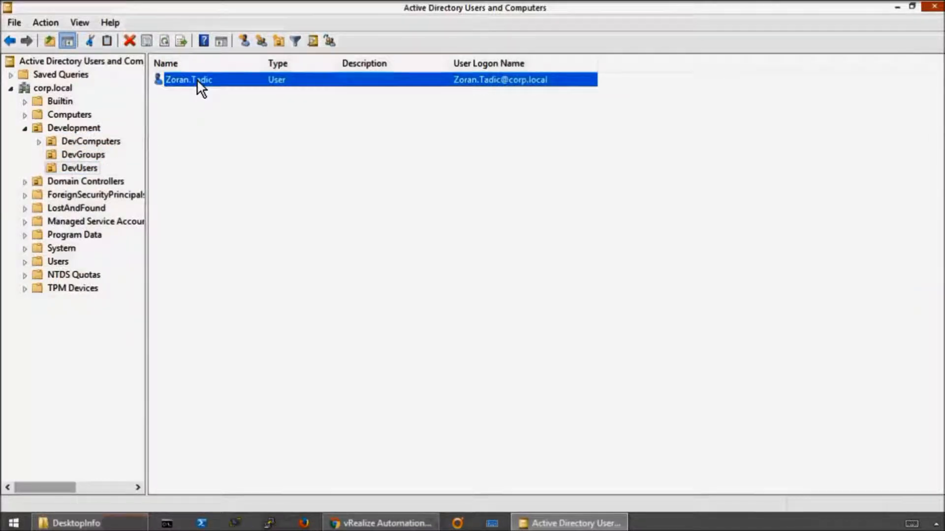
pyautogui.doubleClick(197, 78)
pyautogui.click(437, 122)
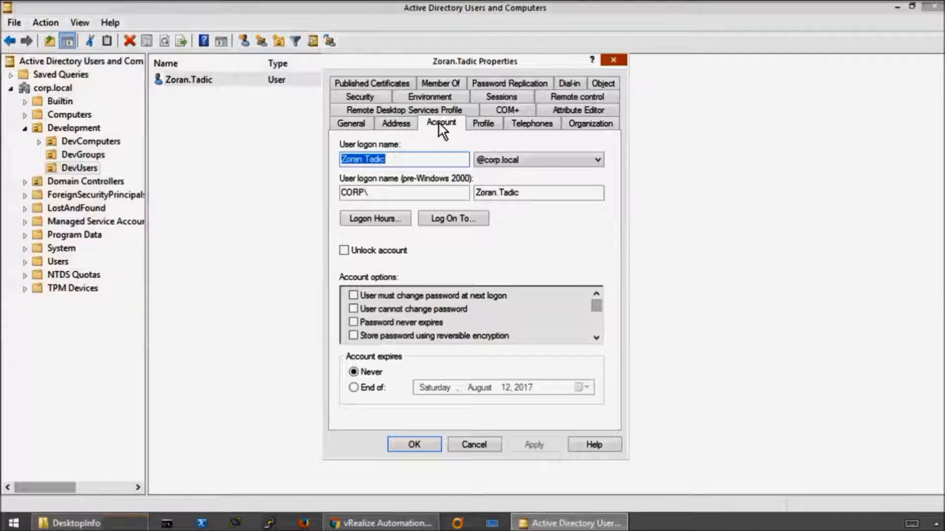
pyautogui.click(428, 160)
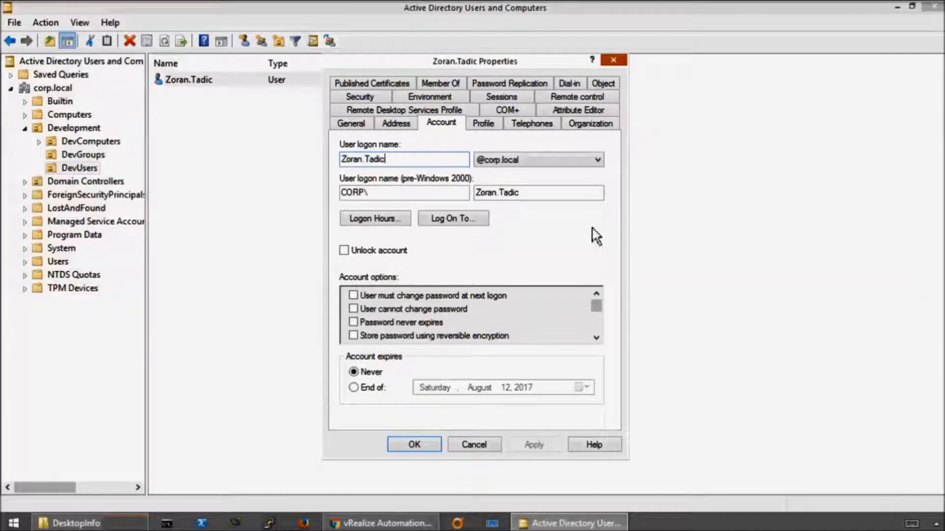
pyautogui.click(473, 445)
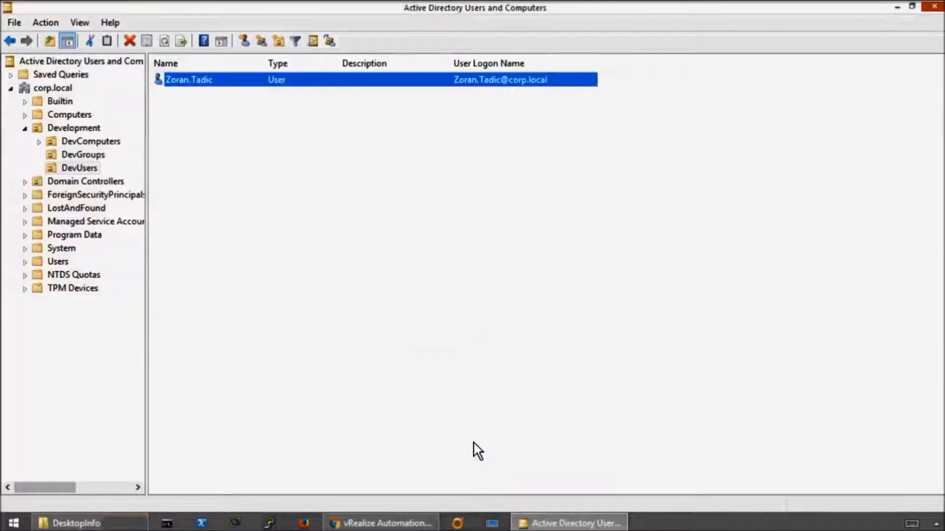
# - Review the new user's organization details, including the department, and the general name fields in the user's properties
pyautogui.doubleClick(353, 80)
pyautogui.click(590, 121)
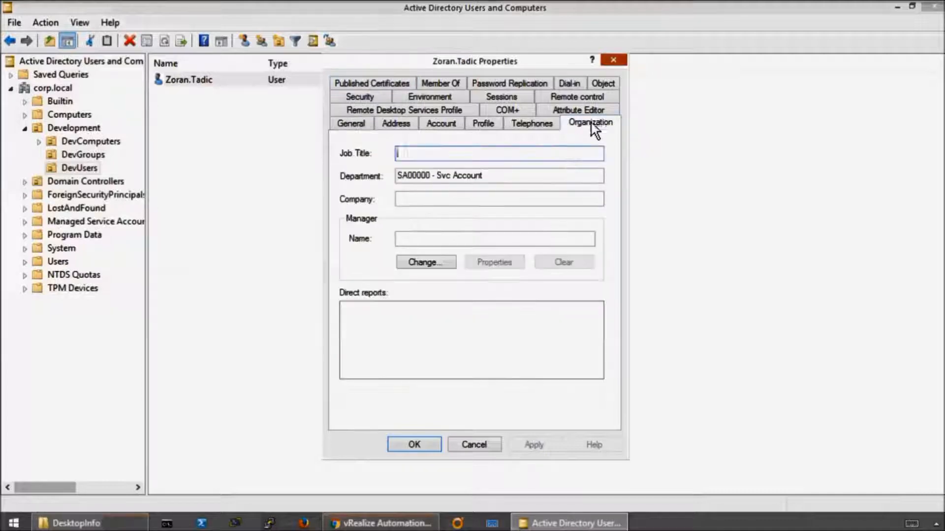
pyautogui.moveTo(493, 185); pyautogui.dragTo(379, 190)
pyautogui.click(350, 126)
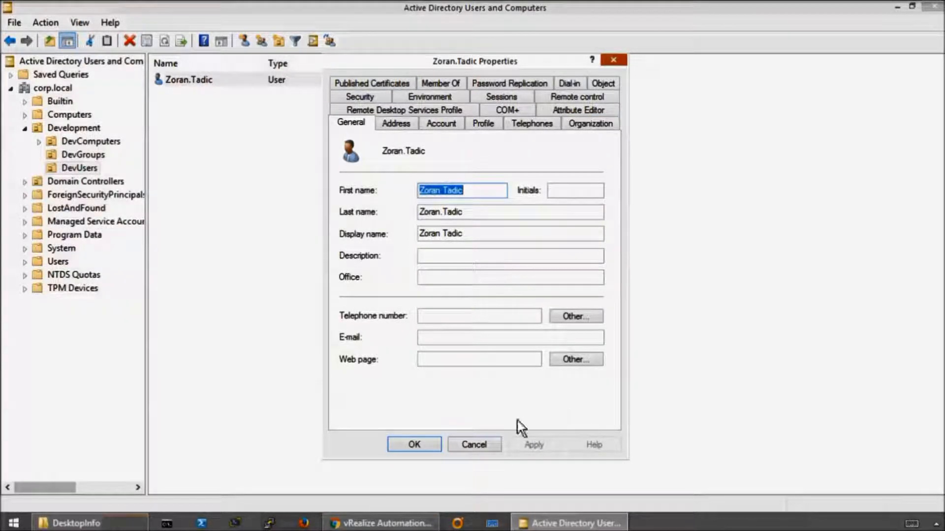
pyautogui.click(479, 445)
# - Return to vRealize Automation and submit a Disable Account request for the provisioned AD user item
pyautogui.click(897, 7)
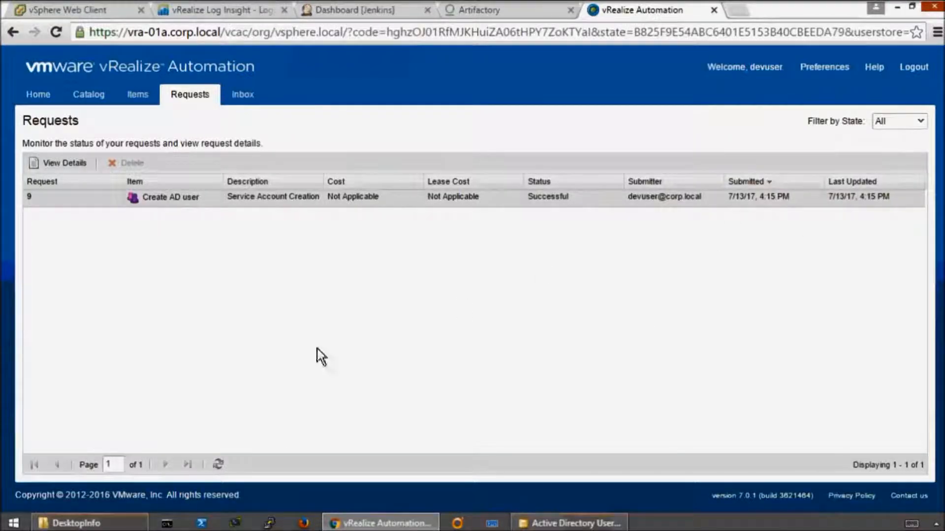
pyautogui.click(140, 97)
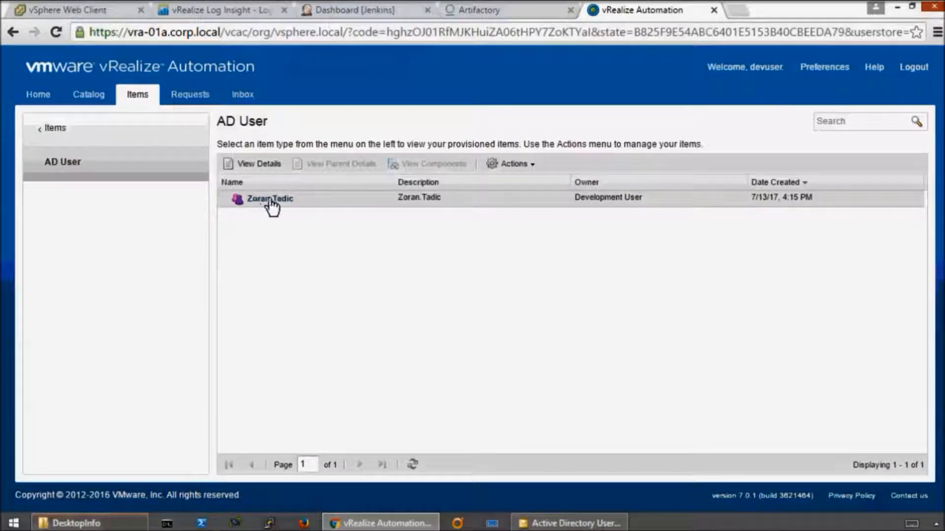
pyautogui.click(529, 164)
pyautogui.click(262, 198)
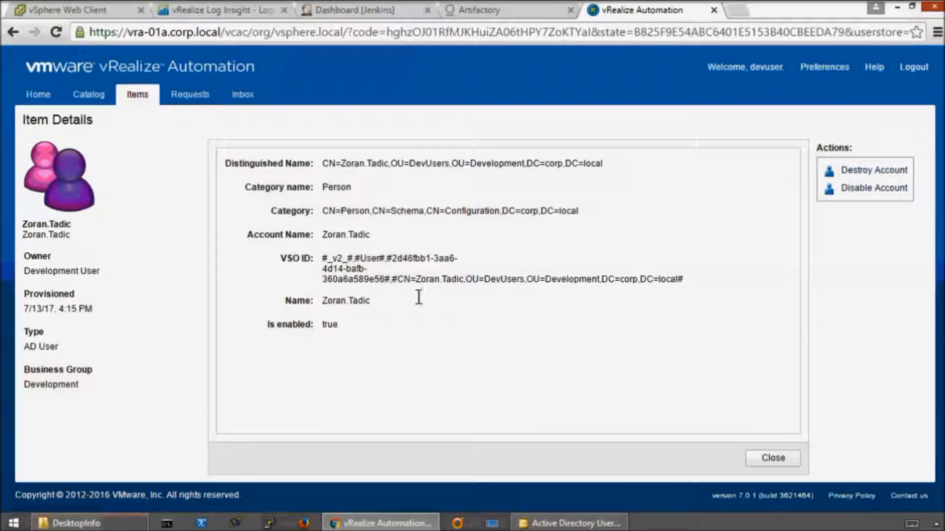
pyautogui.click(862, 189)
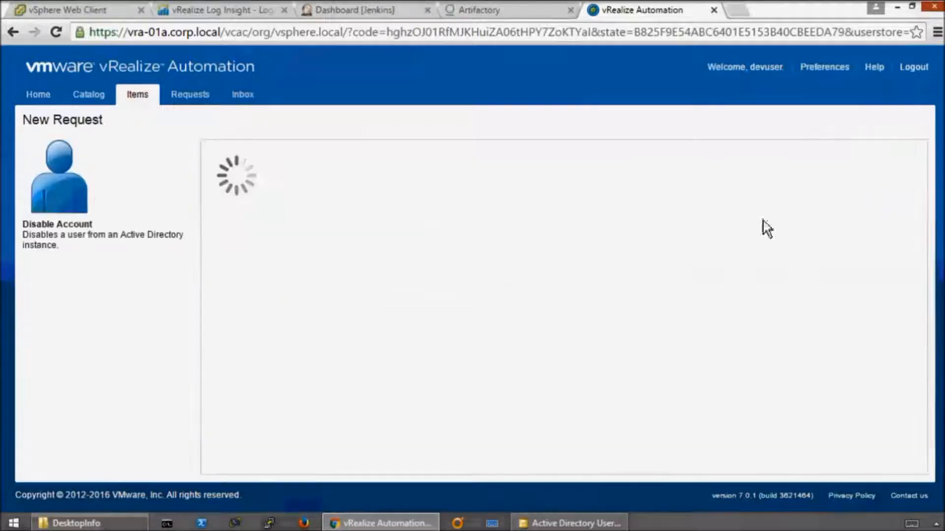
pyautogui.click(835, 455)
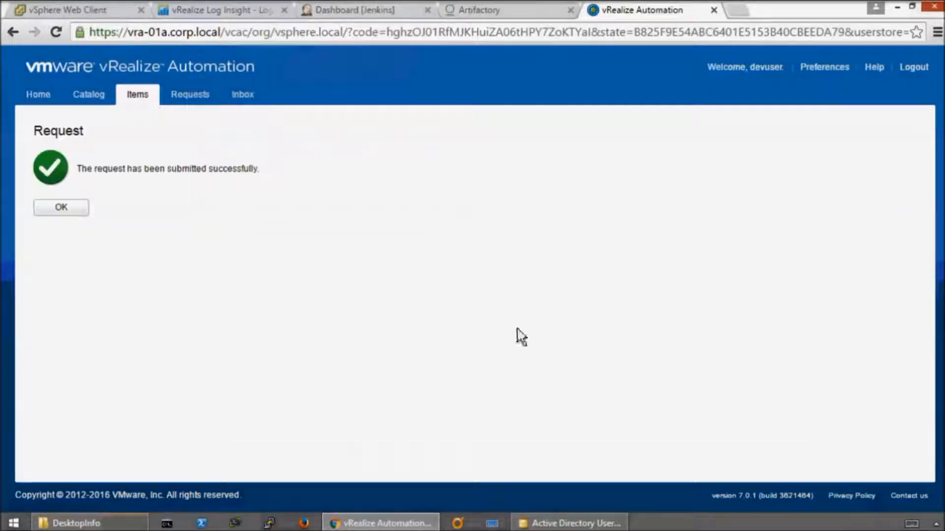
pyautogui.click(74, 210)
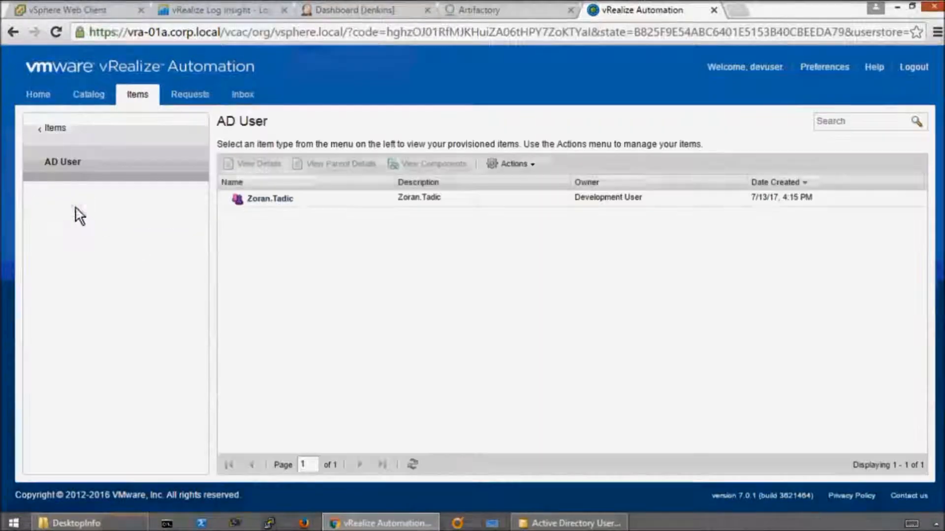
# - Check the status of the Disable Account request in the requests list
pyautogui.click(191, 98)
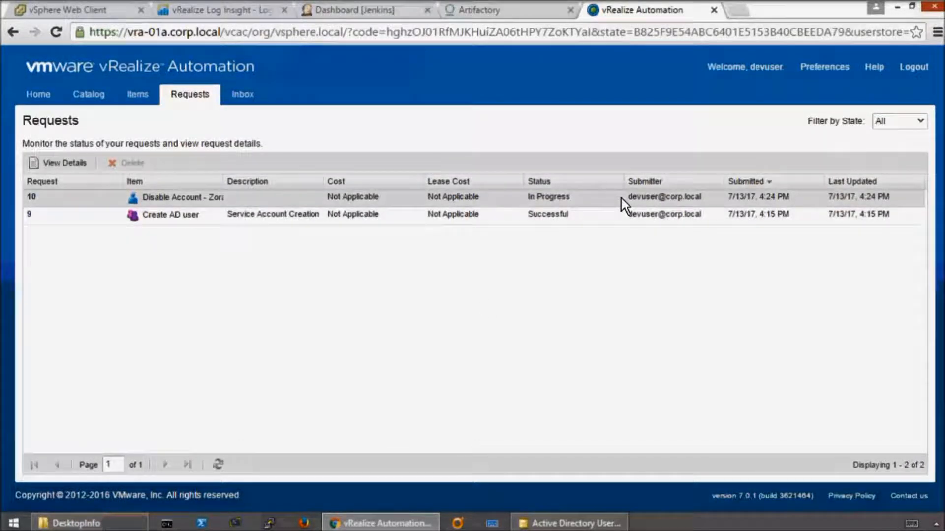
pyautogui.click(221, 465)
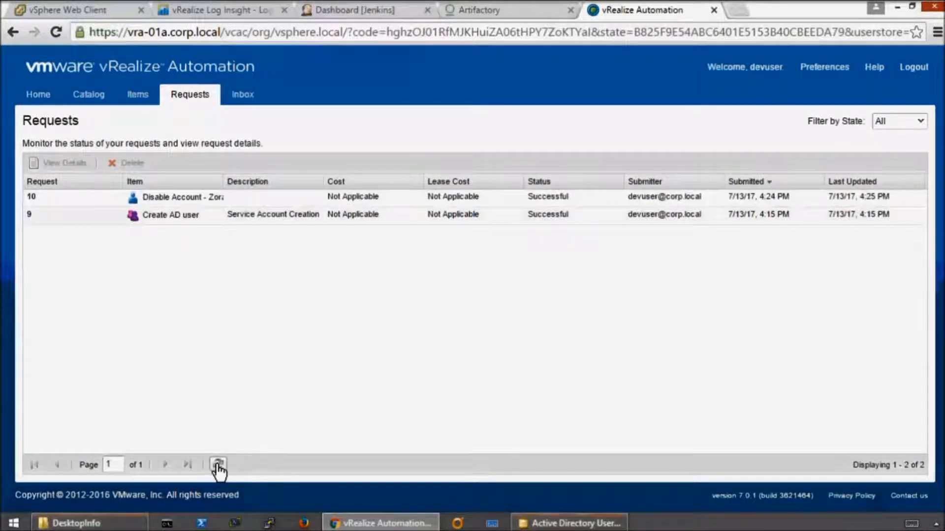
pyautogui.click(583, 197)
# - Switch to Active Directory Users and Computers and check the user's "Account is disabled" option after the disable request
pyautogui.click(571, 523)
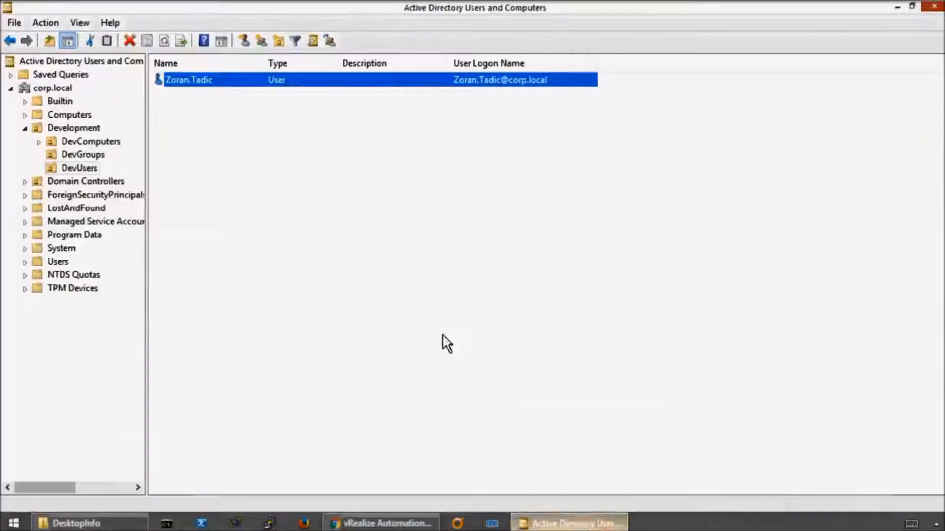
pyautogui.click(350, 254)
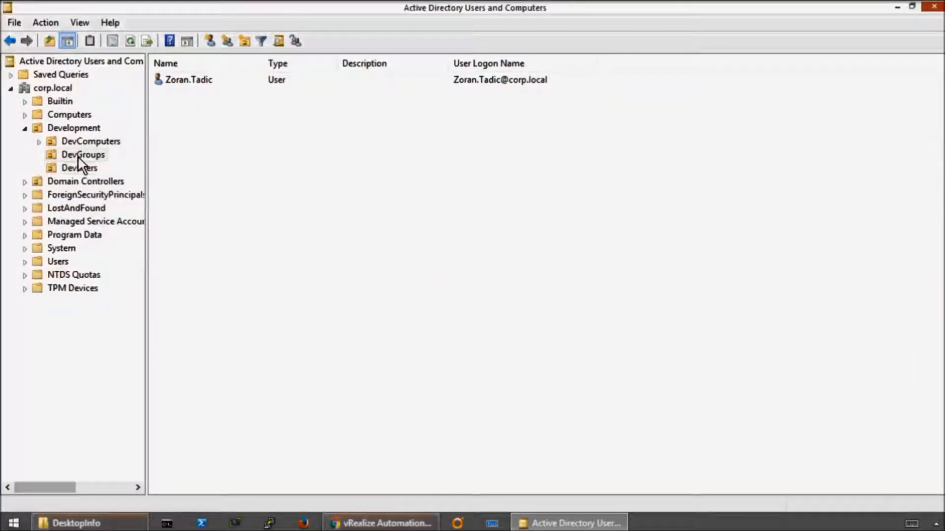
pyautogui.click(215, 82)
pyautogui.doubleClick(216, 81)
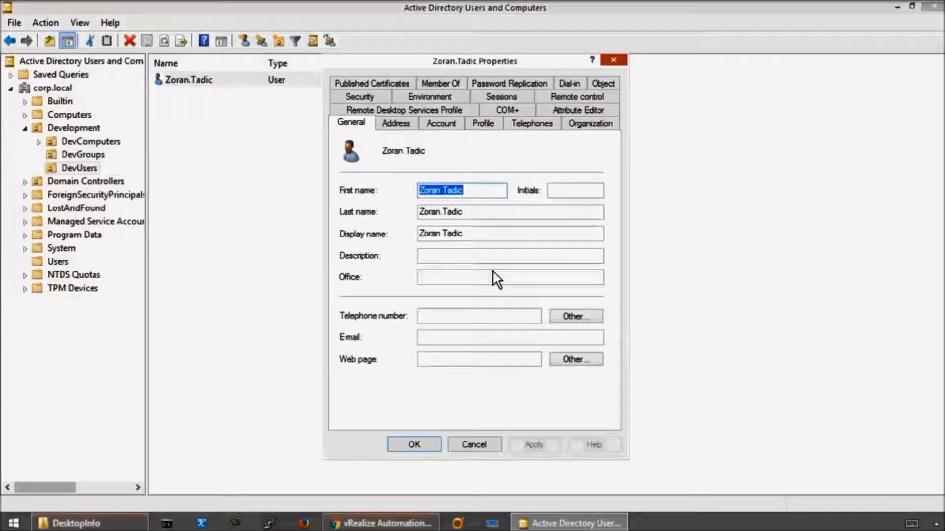
pyautogui.click(441, 123)
pyautogui.click(597, 338)
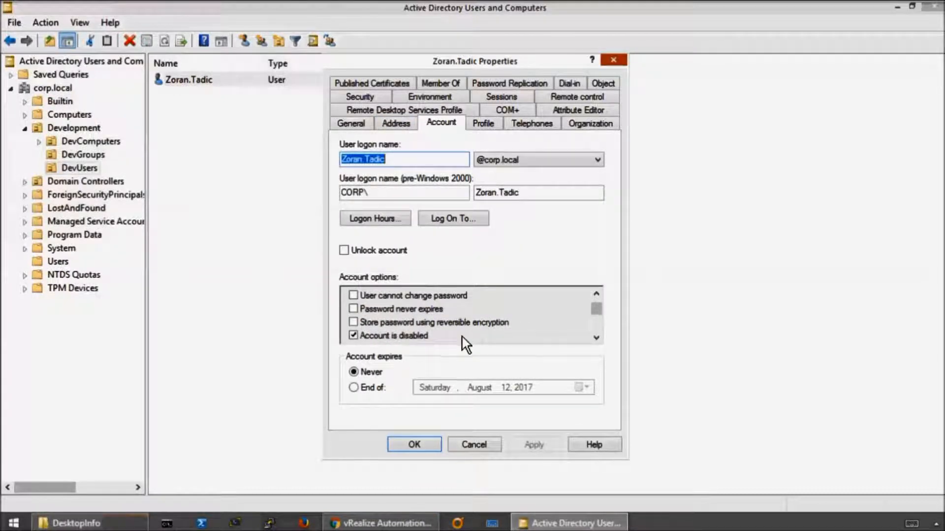
pyautogui.click(474, 444)
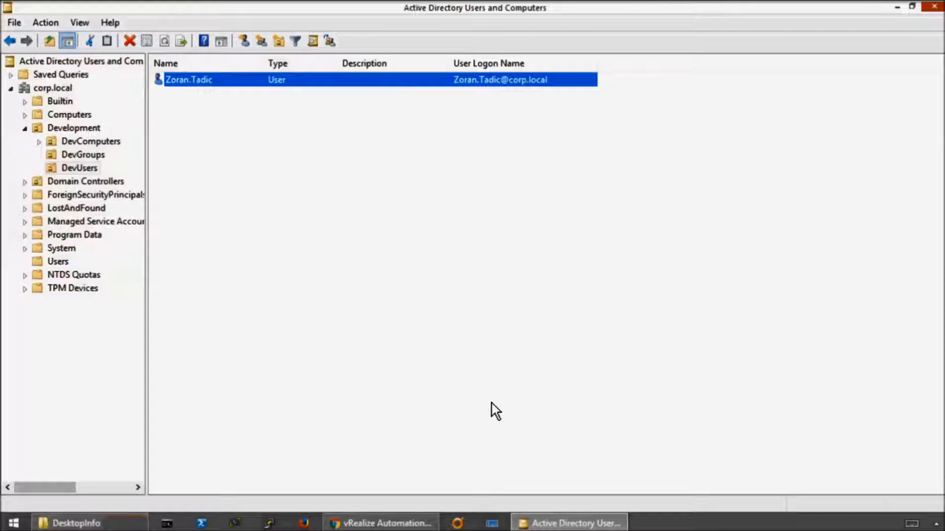
# - Switch back to vRealize Automation and submit an Enable Account request for the same AD user item
pyautogui.hotkey('alt', 'Tab')
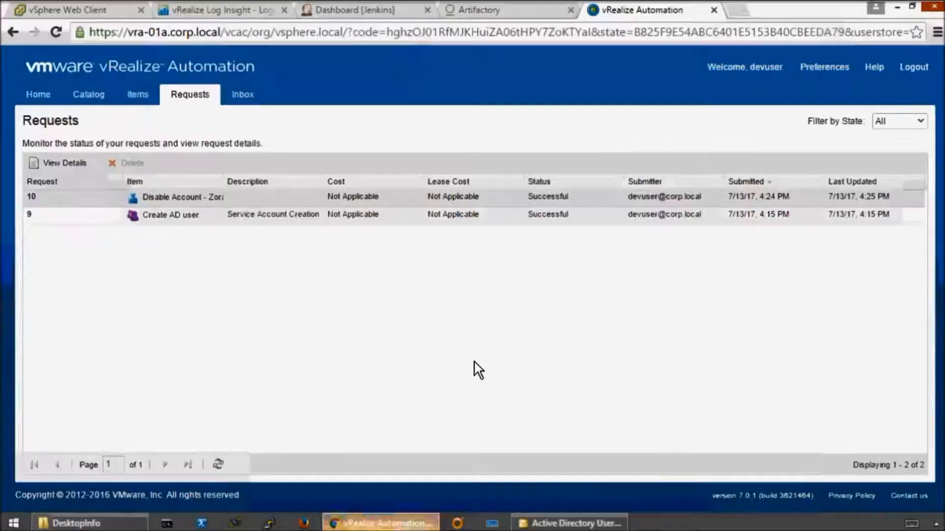
pyautogui.click(141, 96)
pyautogui.click(268, 204)
pyautogui.click(266, 200)
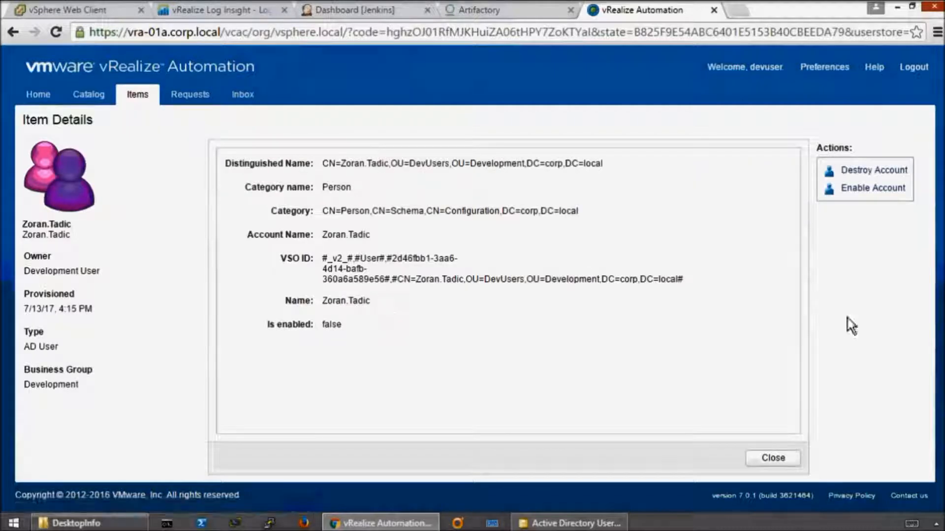
pyautogui.click(858, 189)
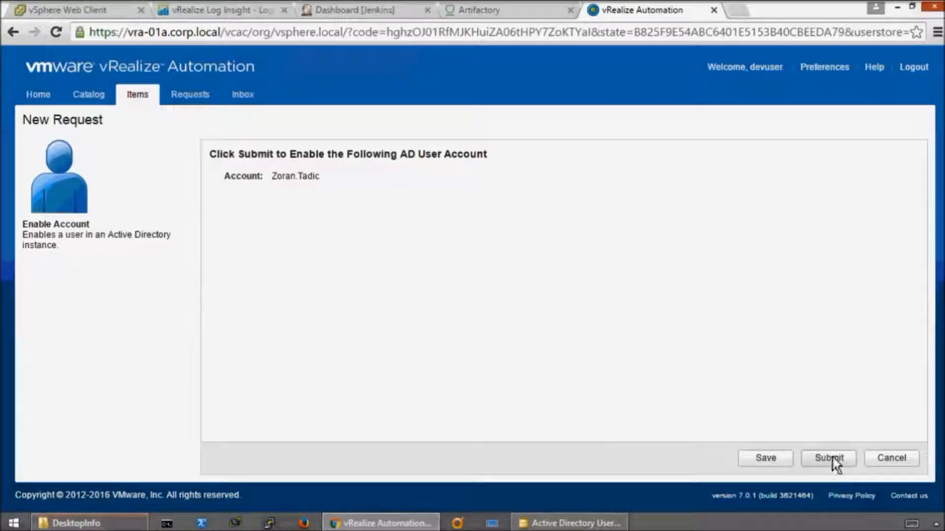
pyautogui.click(830, 458)
pyautogui.click(74, 212)
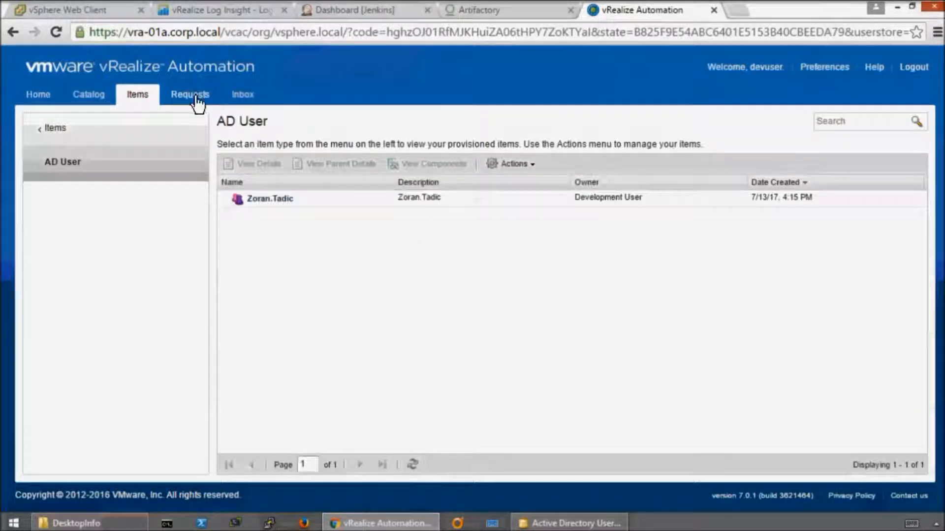
# - Check the status of the Enable Account request in the requests list
pyautogui.click(197, 98)
pyautogui.click(217, 464)
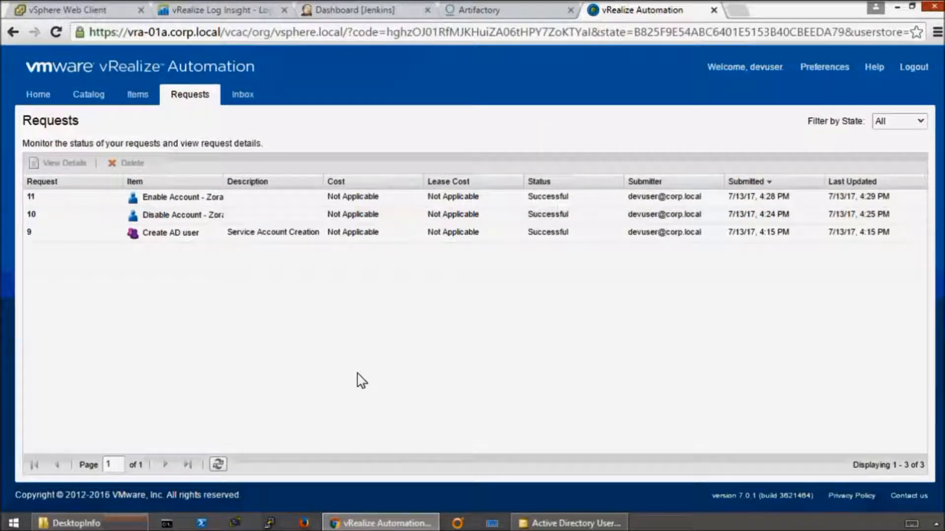
pyautogui.click(548, 197)
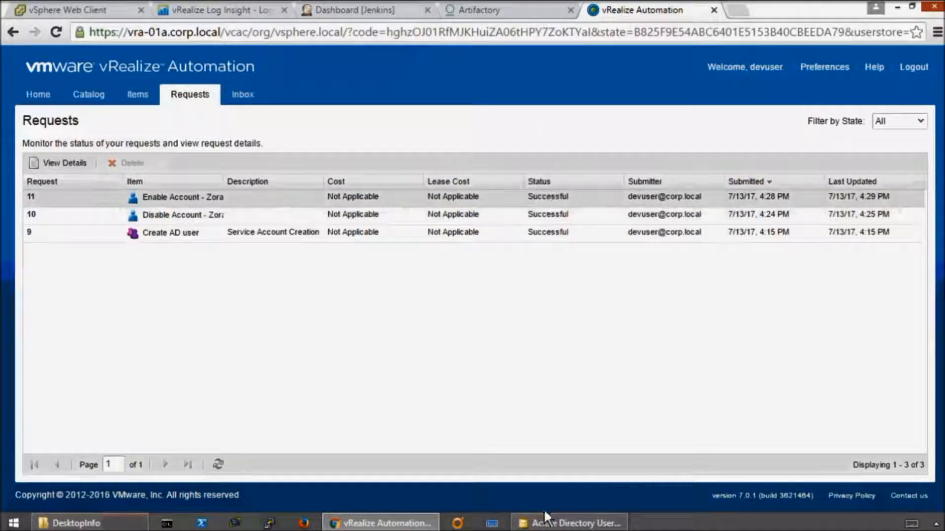
# - Switch to Active Directory Users and Computers, reload DevUsers, and recheck the user's account options after the enable request
pyautogui.click(571, 523)
pyautogui.click(197, 81)
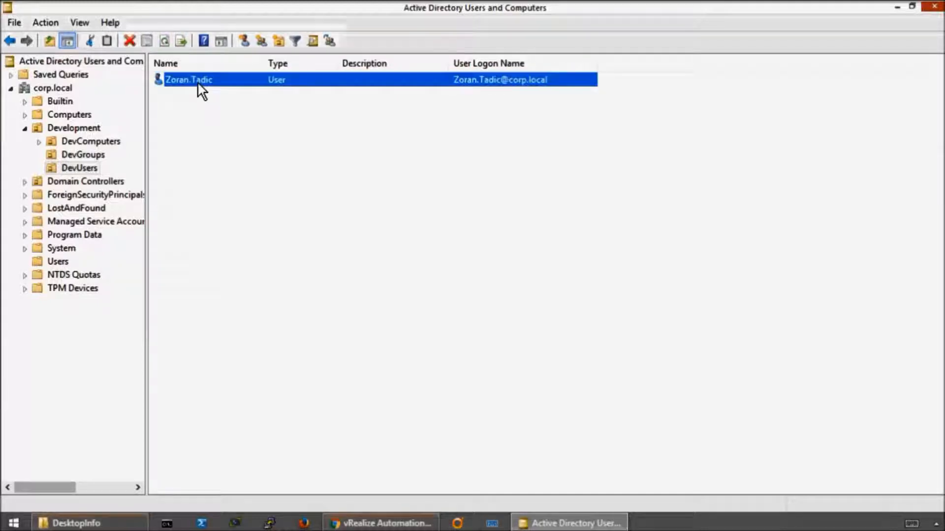
pyautogui.click(84, 155)
pyautogui.click(81, 168)
pyautogui.click(234, 80)
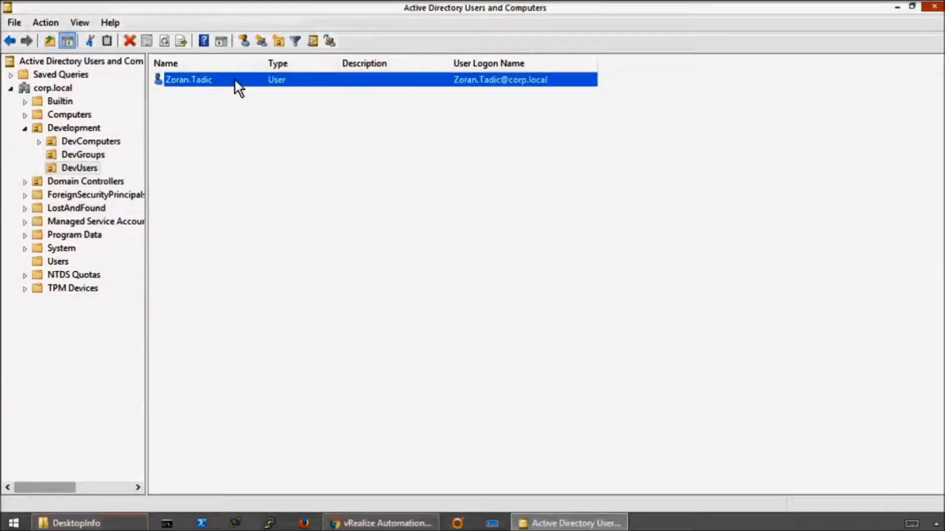
pyautogui.doubleClick(292, 80)
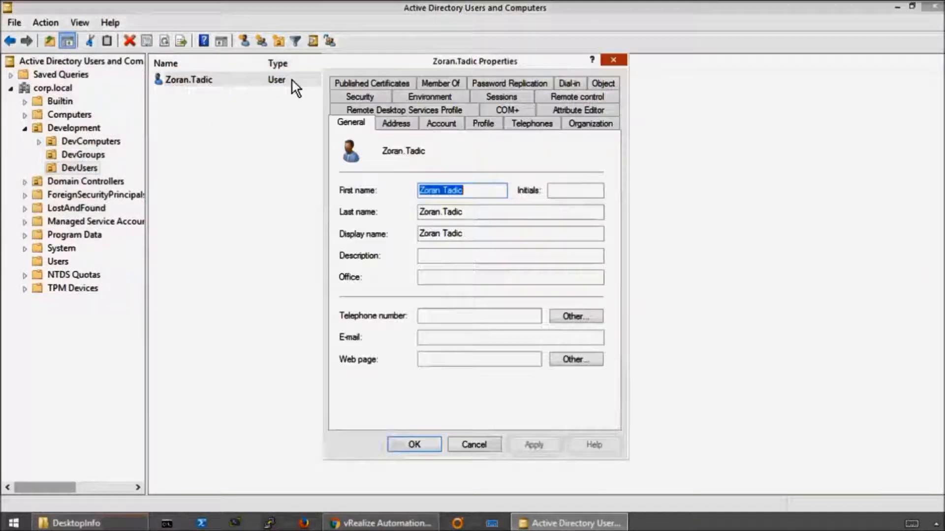
pyautogui.click(394, 123)
pyautogui.click(440, 124)
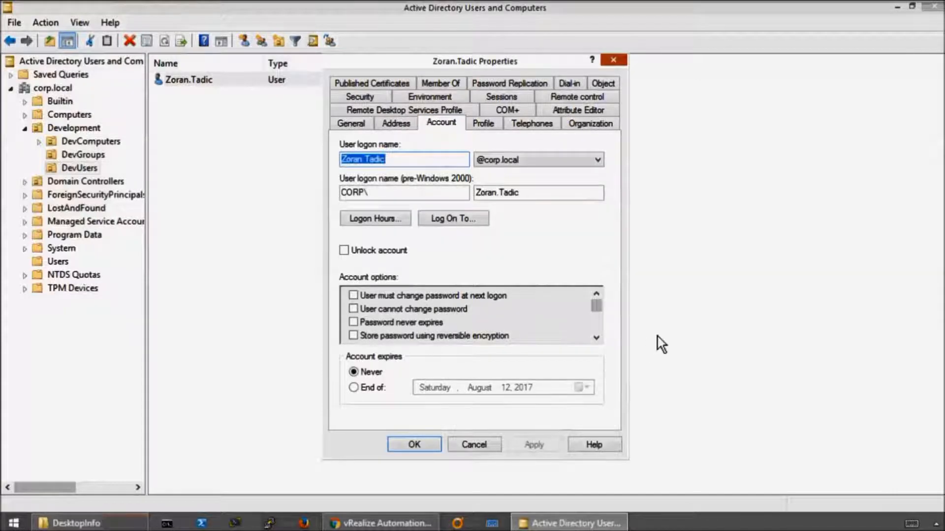
pyautogui.click(597, 338)
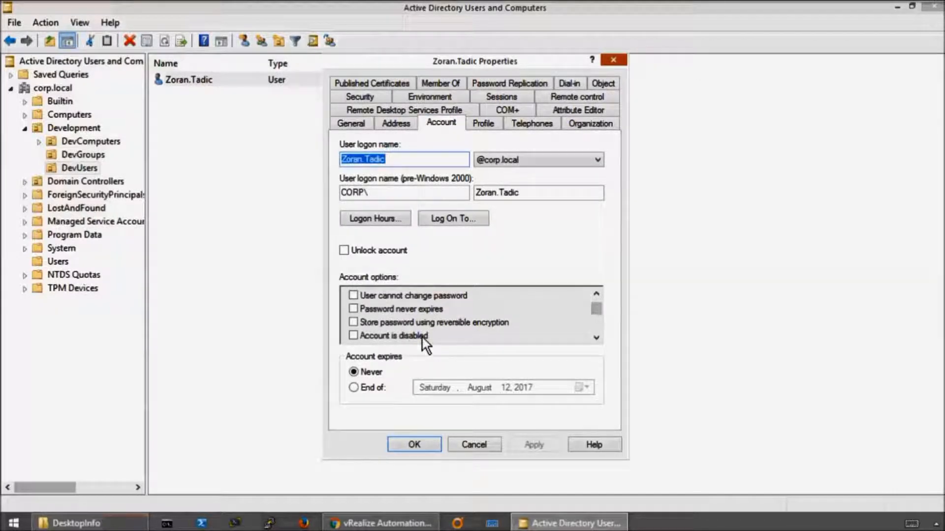
pyautogui.click(596, 338)
pyautogui.click(596, 338)
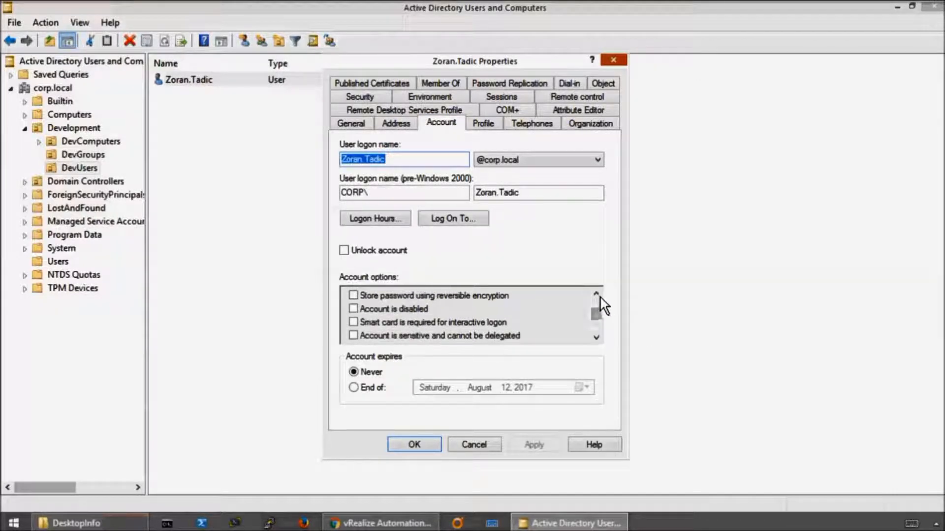
pyautogui.click(475, 445)
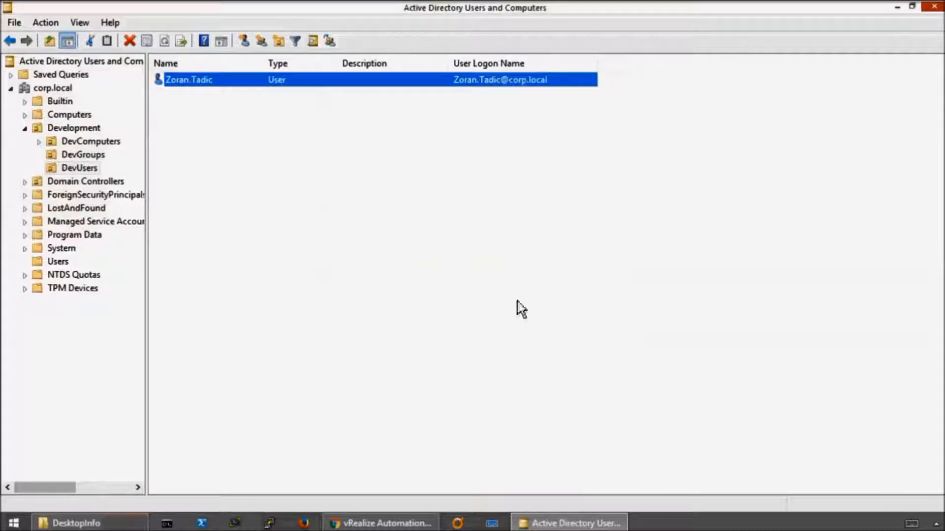
# - Close Active Directory Users and Computers and log out of vRealize Automation as devuser
pyautogui.click(934, 7)
pyautogui.click(913, 66)
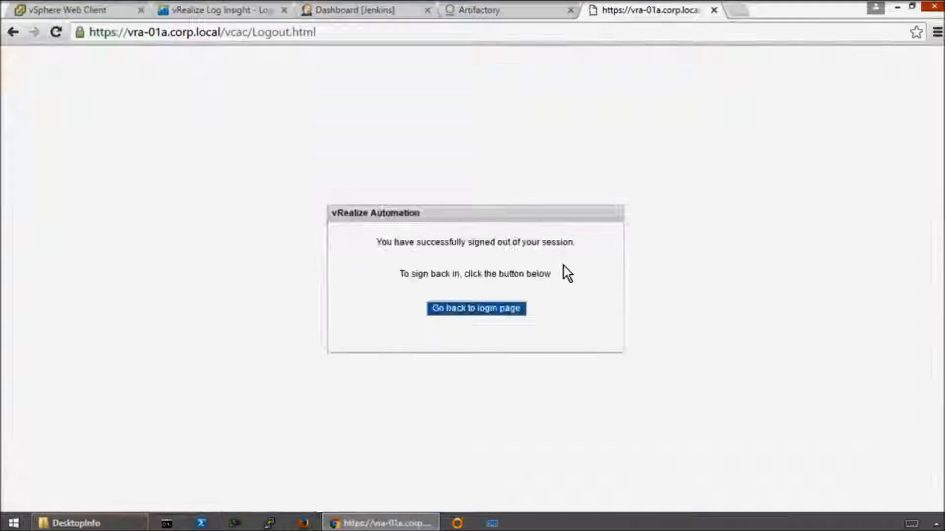